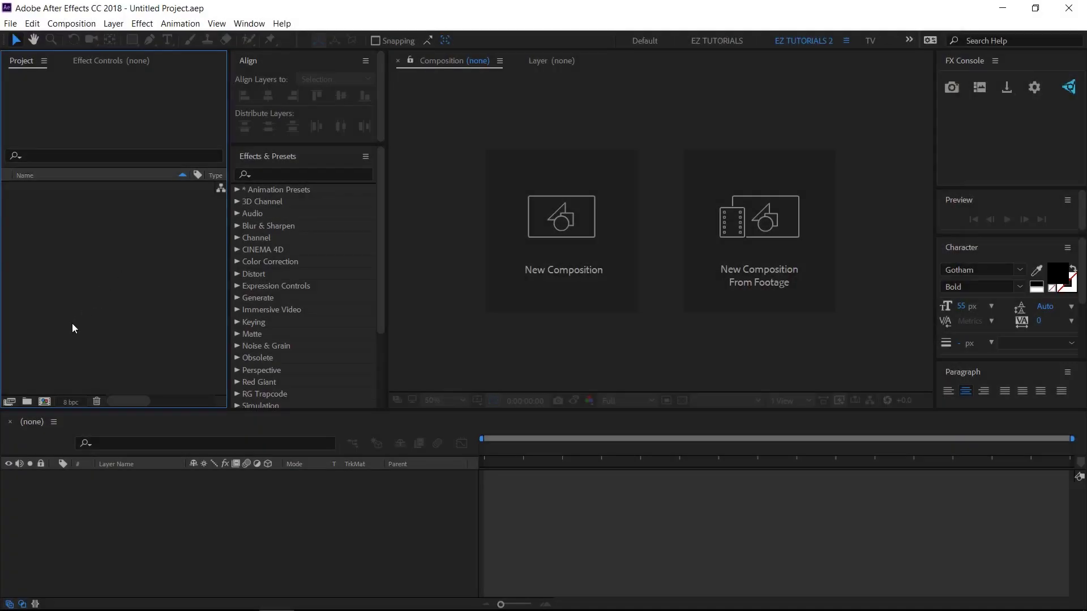
Import the Assets folder from Ribbon Logo Reveal Project as a folder and expand it in the project.
right_click(72, 327)
mouse_move(116, 387)
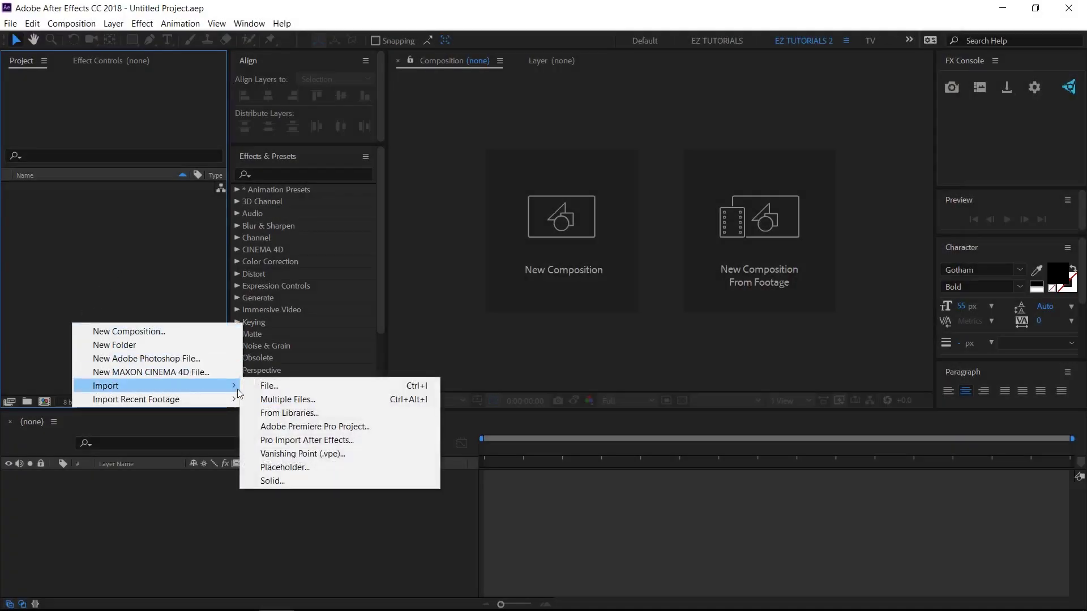
left_click(262, 386)
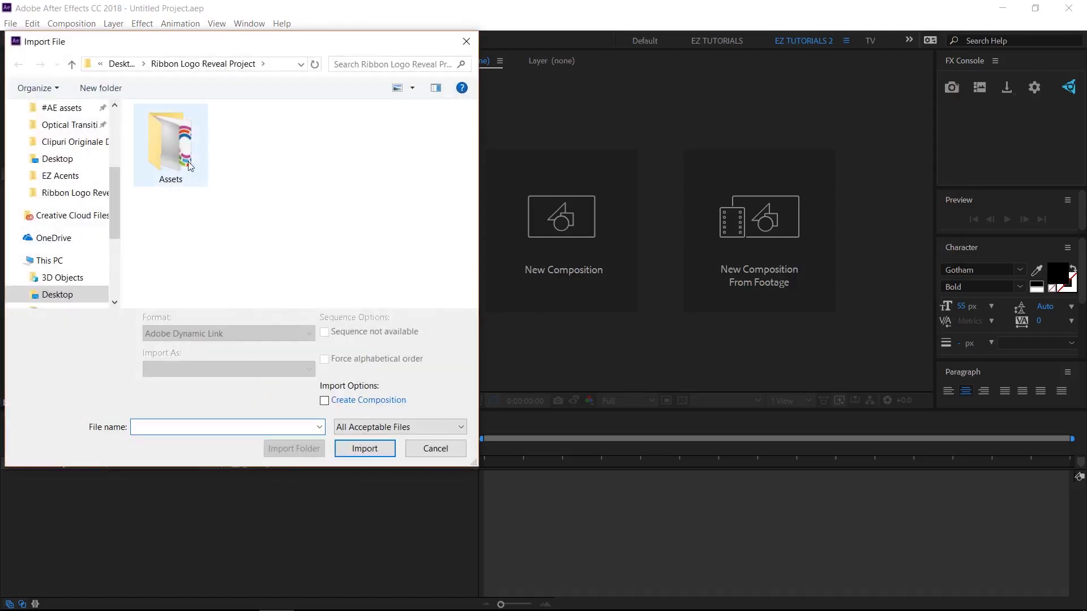
left_click(188, 166)
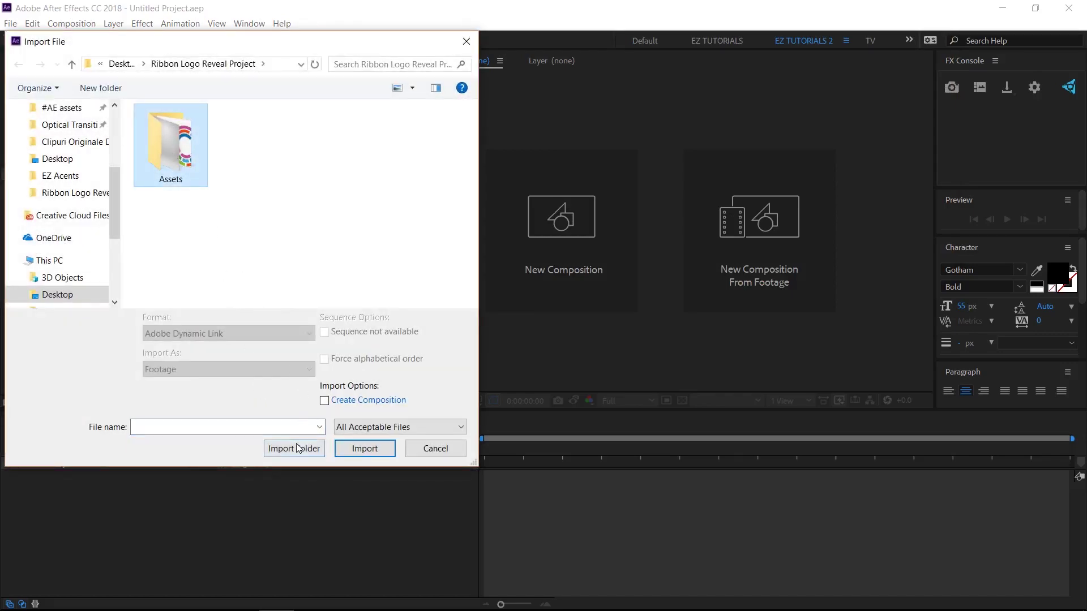
left_click(297, 449)
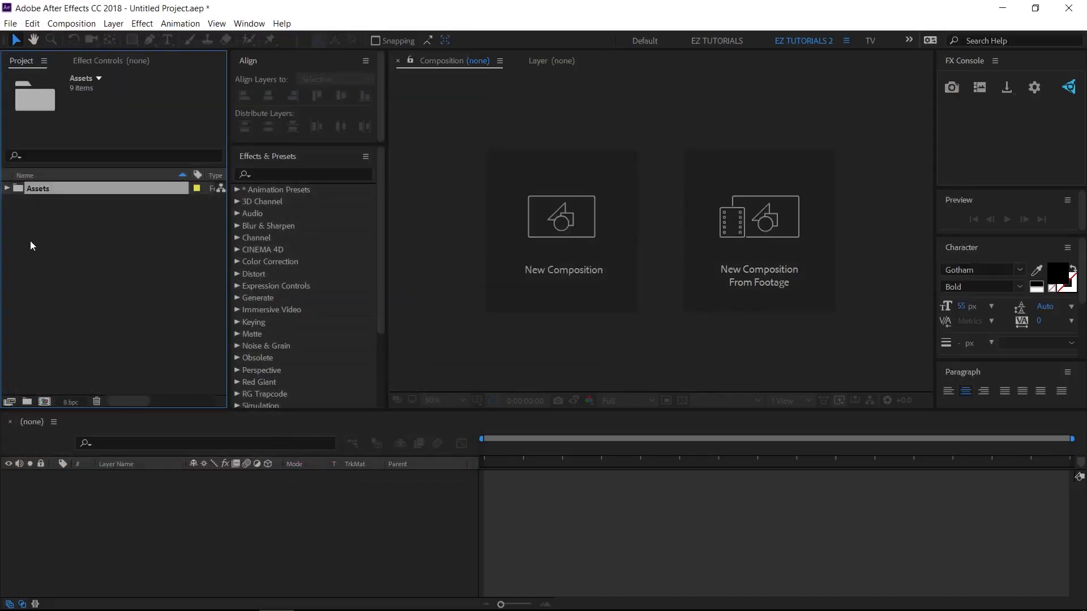
left_click(7, 189)
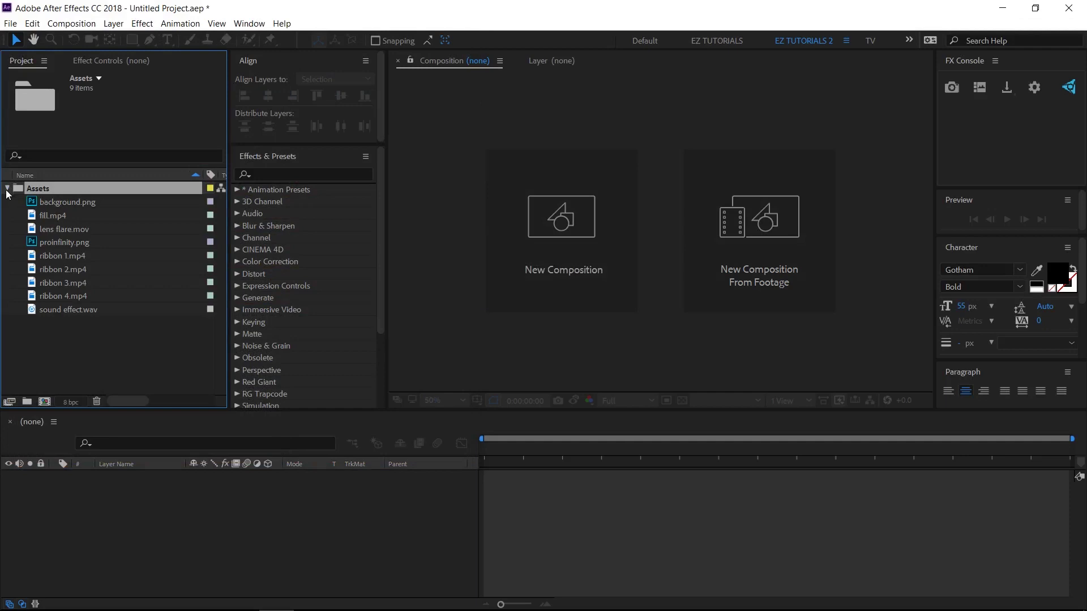
Create a composition named "Logo reveal" at 1920 x 1080 px, 30 fps, with a duration of 0:00:09:00.
left_click(45, 401)
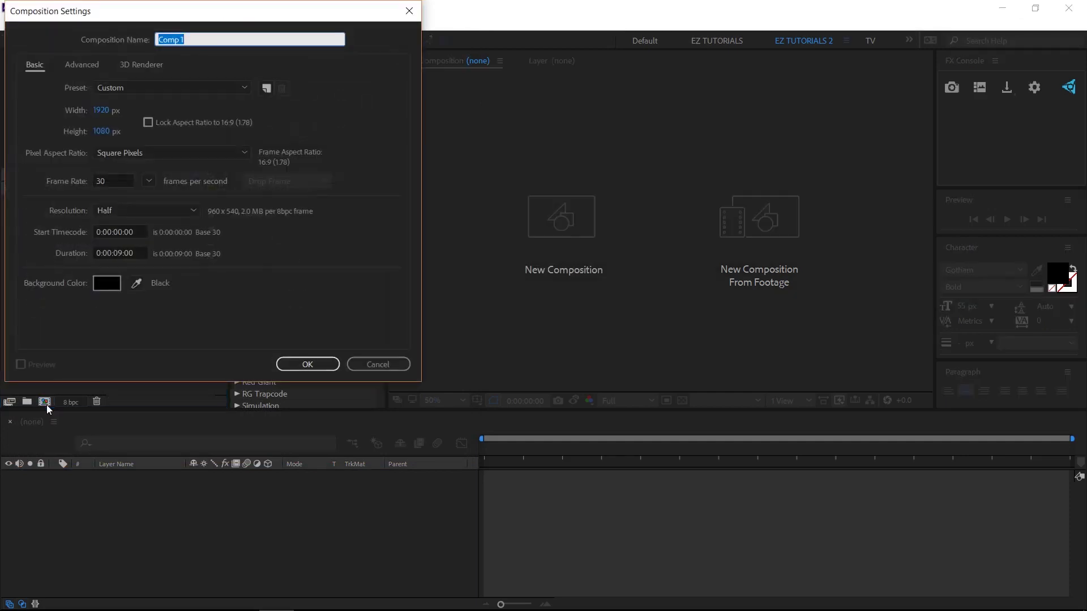
type("Logo reveal")
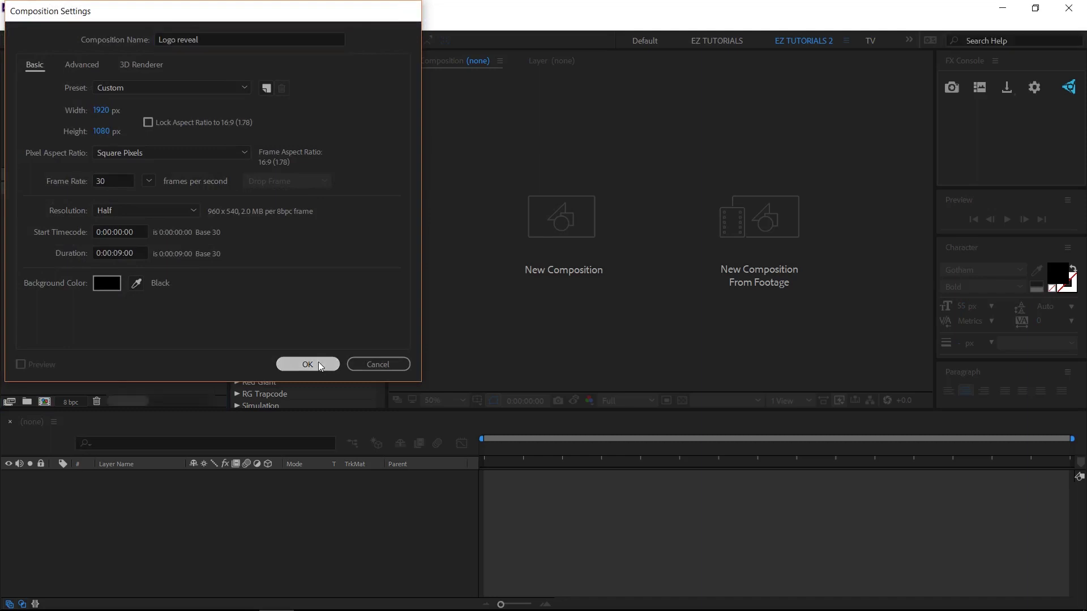
left_click(307, 364)
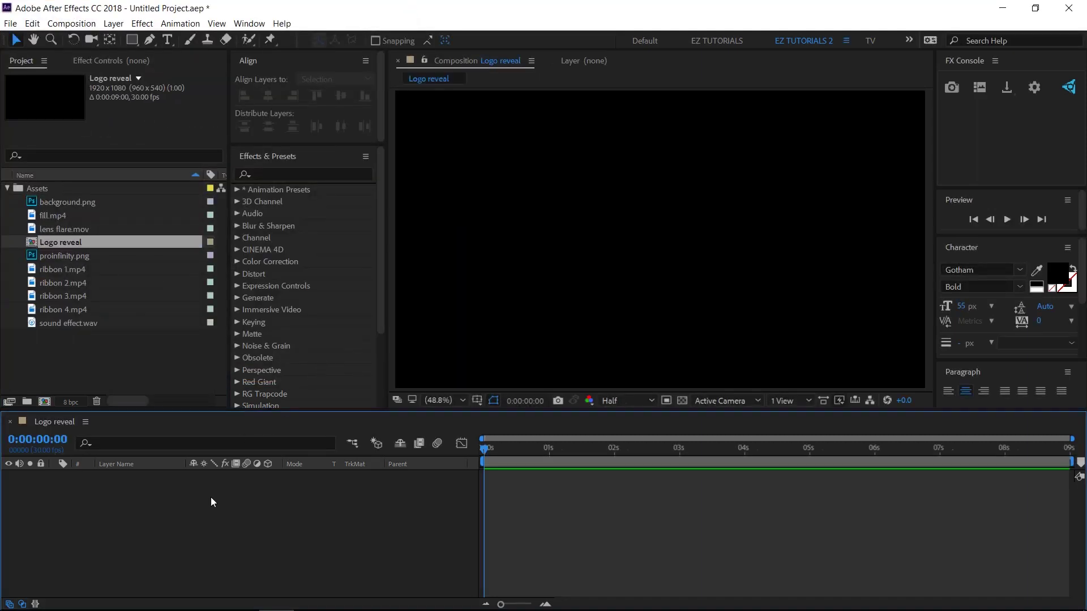
Add a null object to the Logo reveal composition and rename it "Color control".
right_click(211, 501)
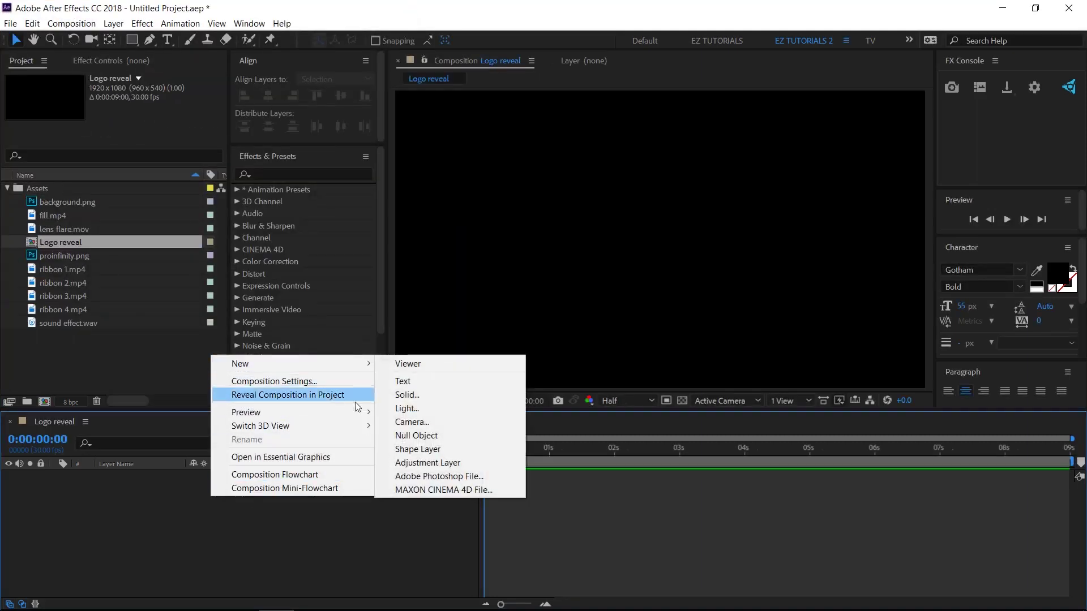
left_click(410, 435)
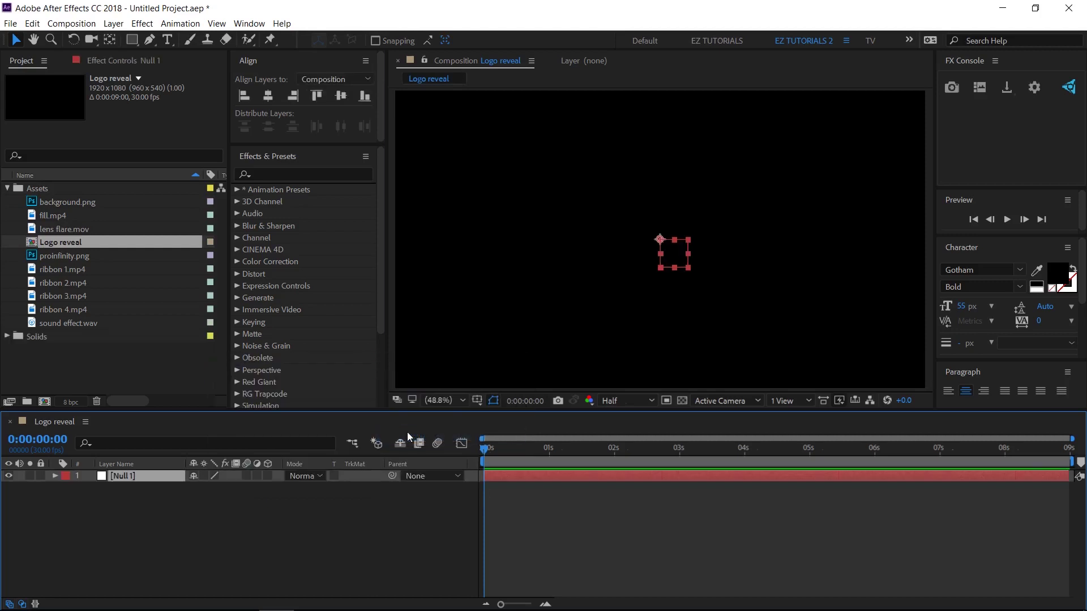
key("Return")
type("Color c")
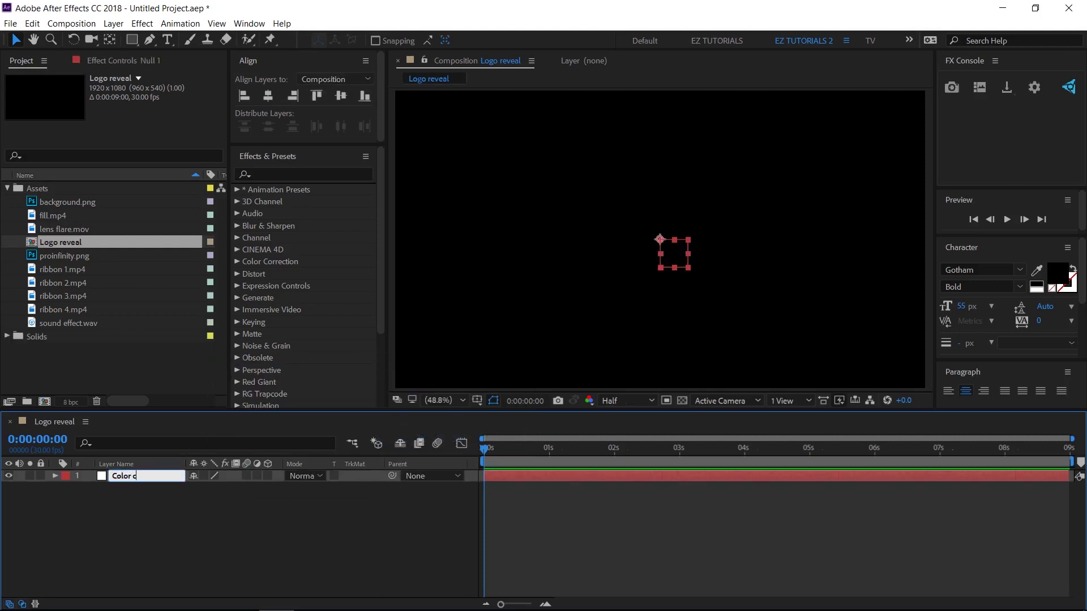
type("ontrol")
key("Return")
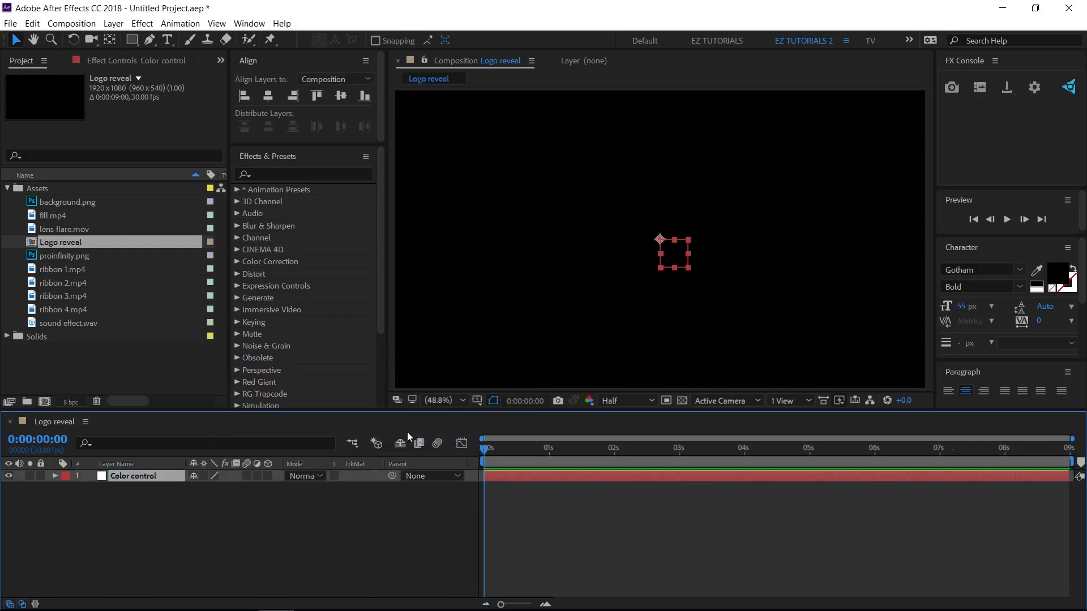
Apply the Color Control effect to the Color control null and rename the effect "Ribbon 1".
left_click(269, 171)
type("colo")
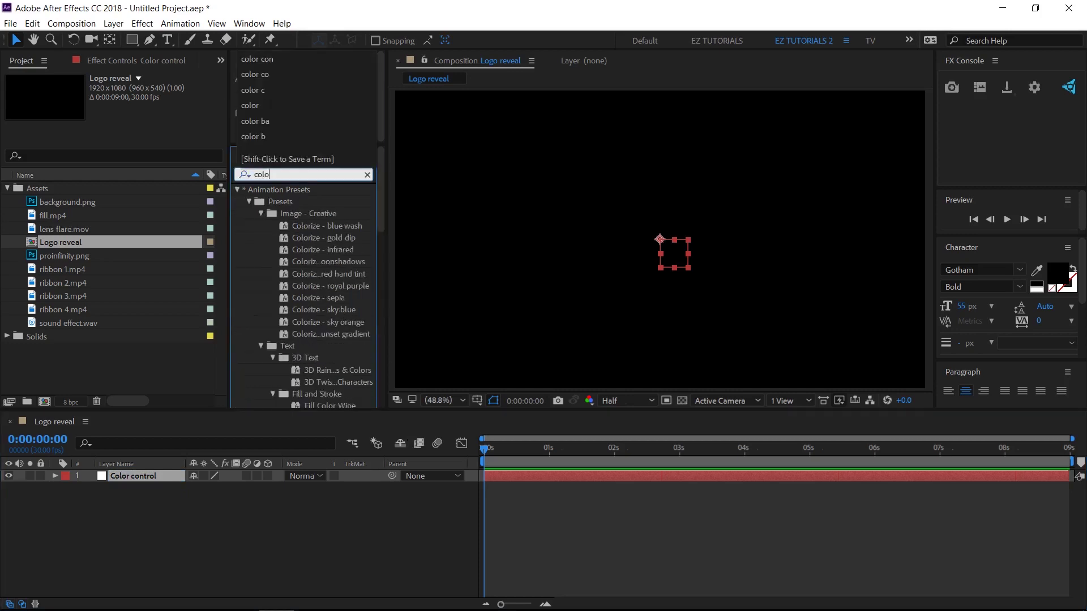
type("r con")
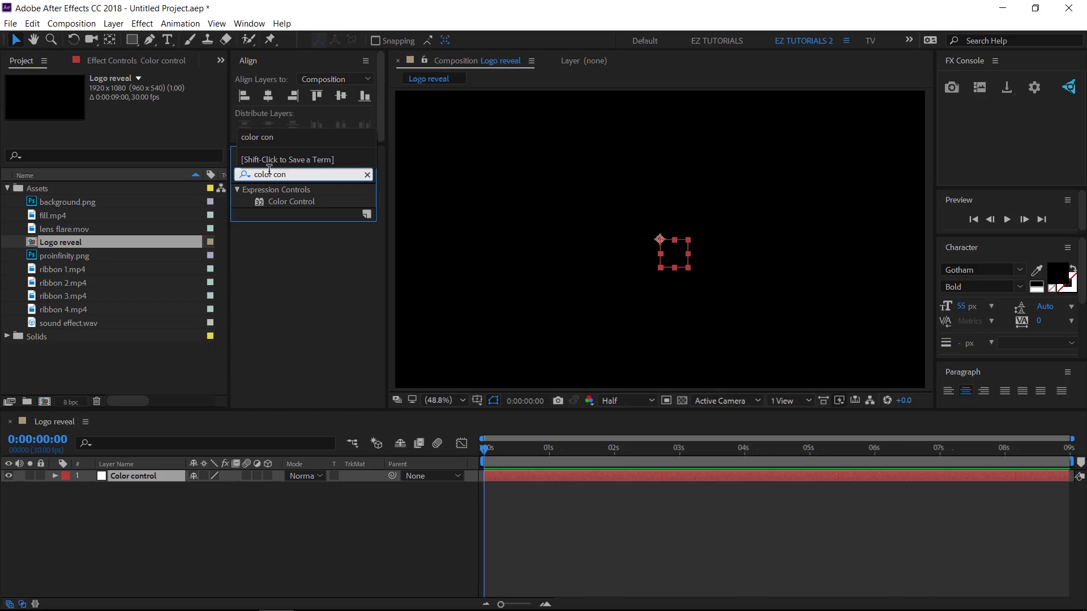
left_click_drag(304, 199, 162, 474)
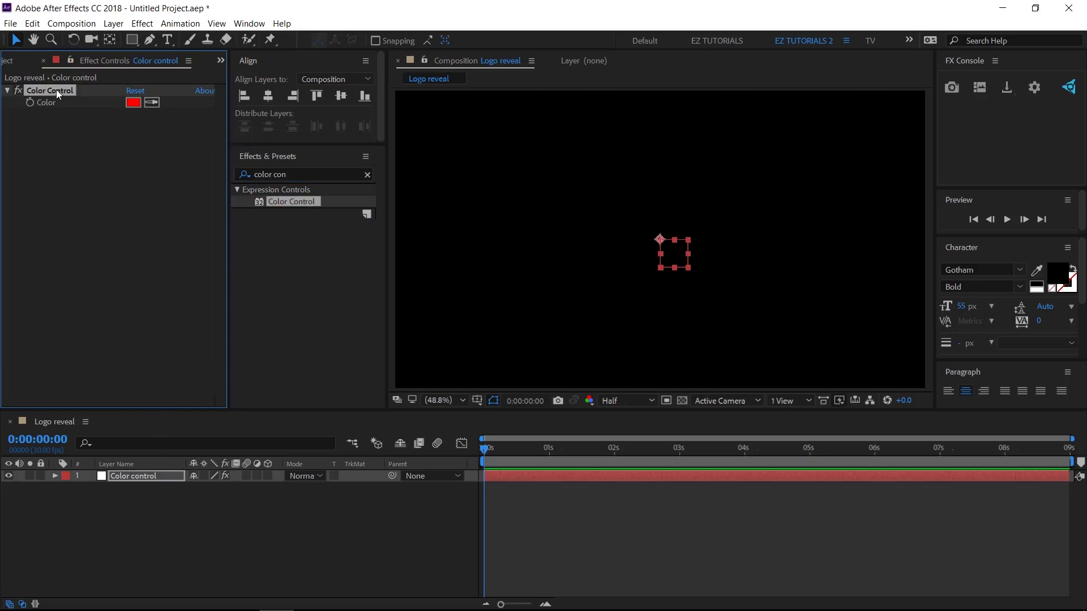
key("Return")
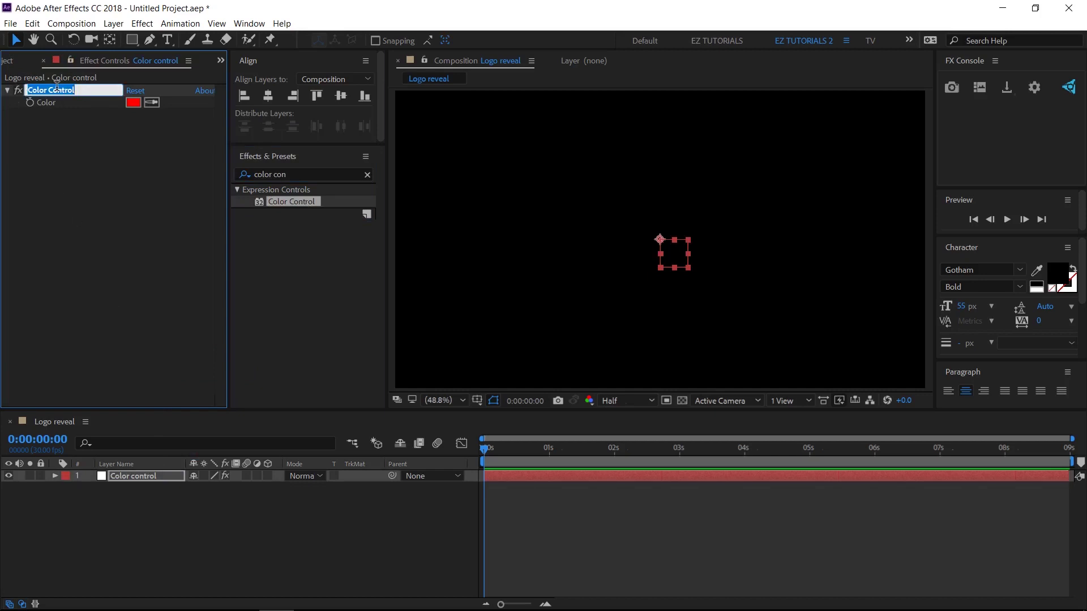
type("Ribbon 1")
key("Return")
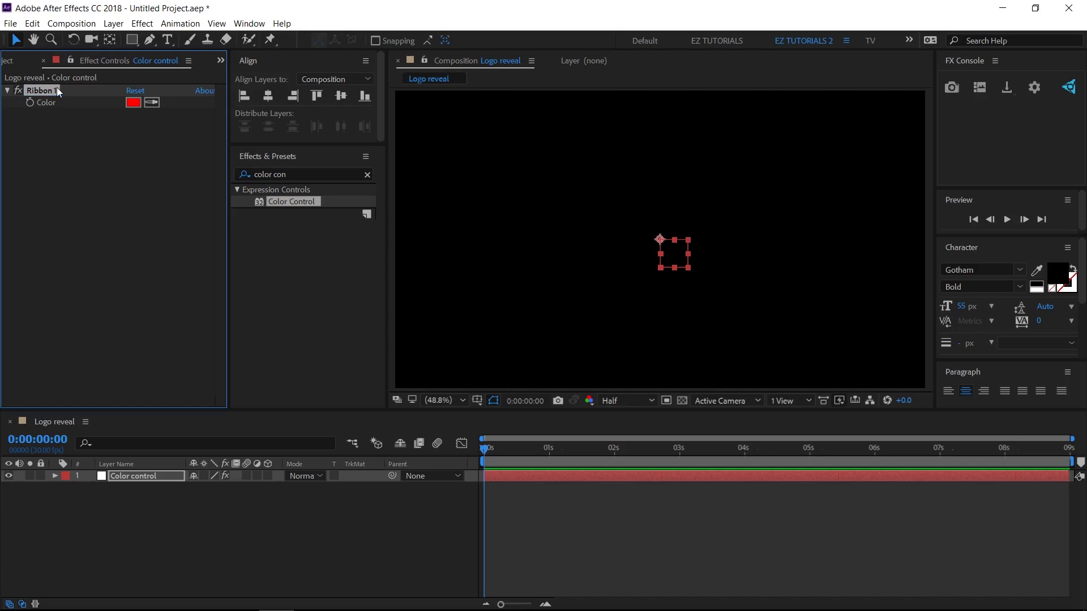
Duplicate the Ribbon 1 effect four times, keeping Ribbon 2 to Ribbon 4 and renaming the last copy "Tagline".
key("ctrl+d")
key("ctrl+d")
key("ctrl+d")
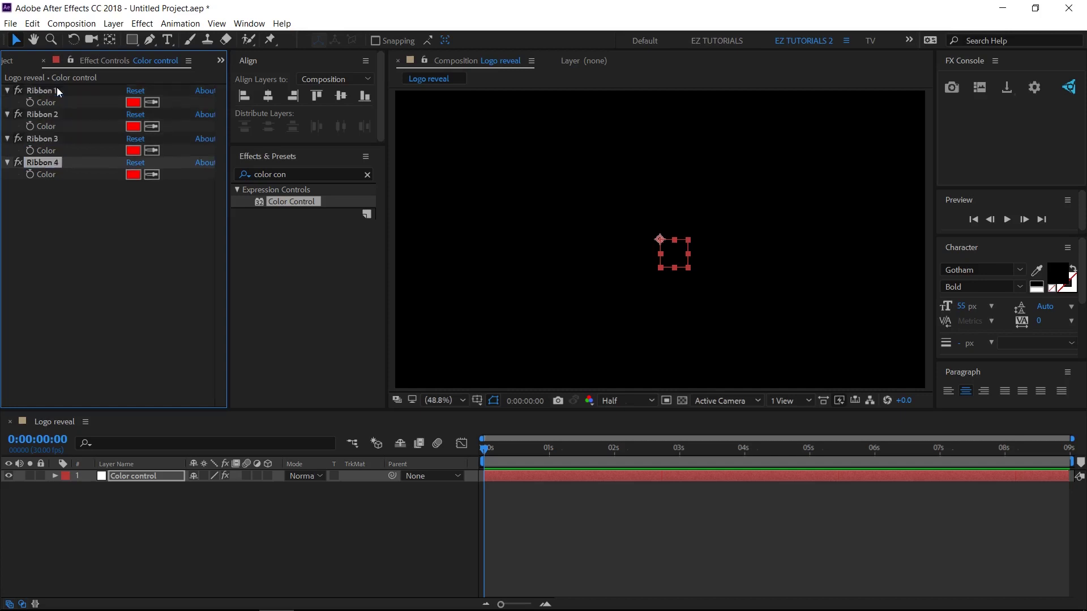
key("ctrl+d")
key("Return")
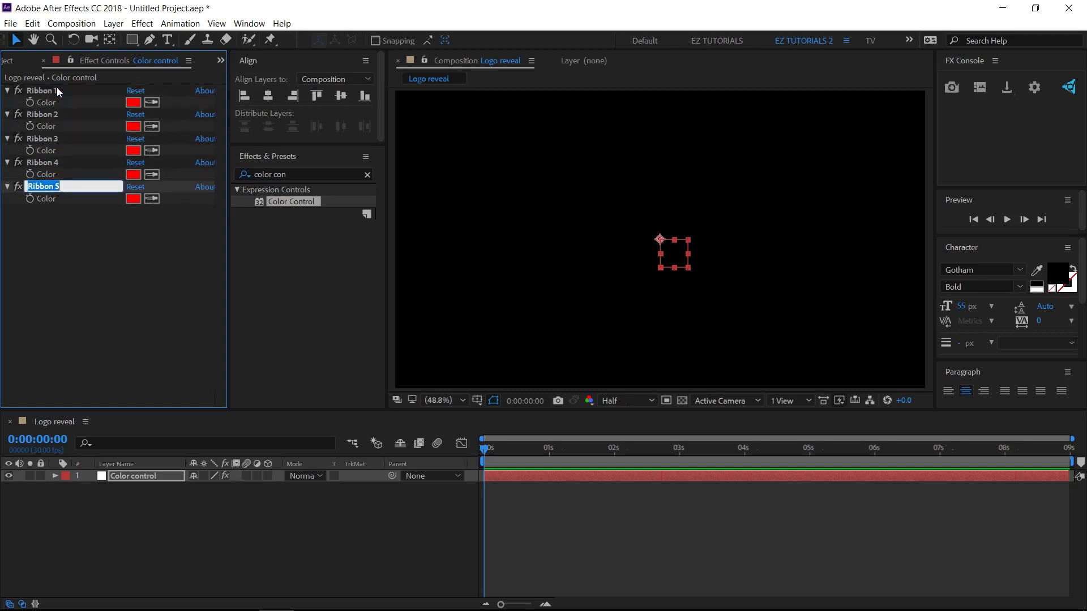
type("Togl")
type("ine")
key("Return")
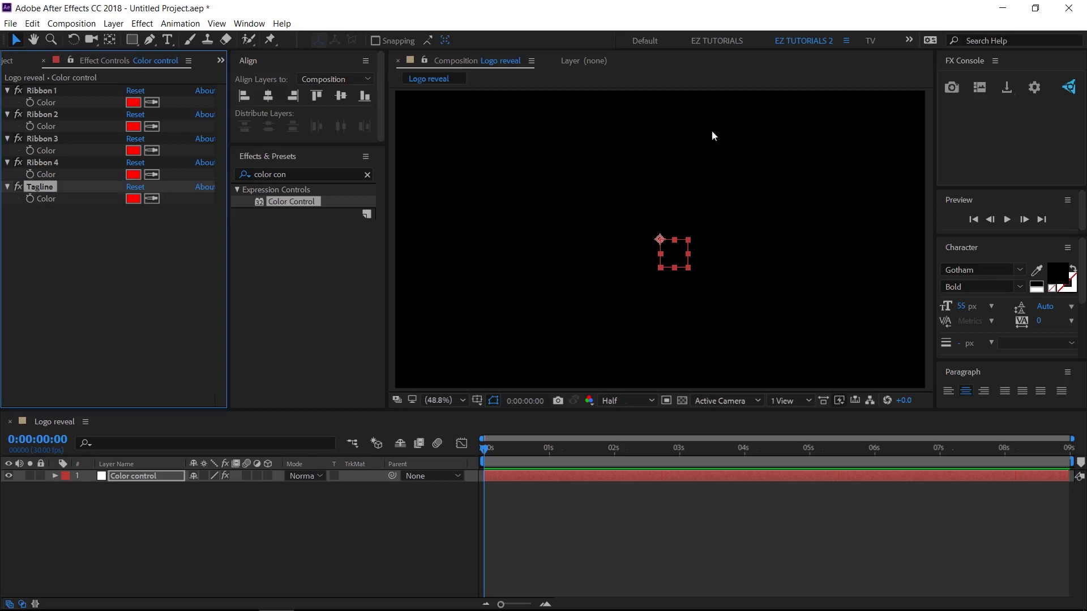
Sample four blues from the color-palette image for the ribbon controls, from darkest for Ribbon 4 to lightest for Ribbon 1.
left_click(980, 87)
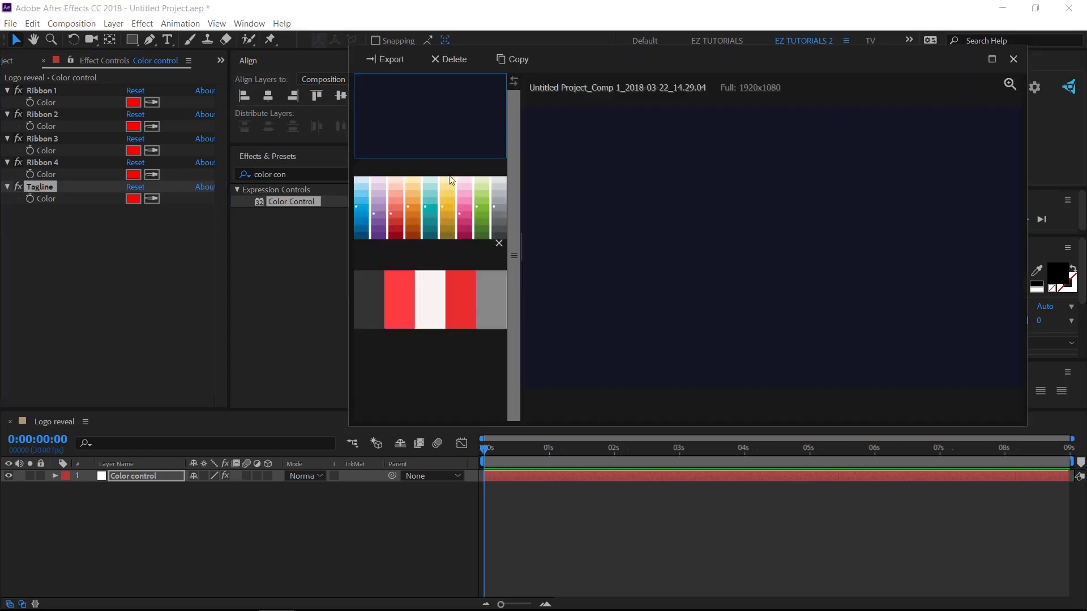
left_click(429, 202)
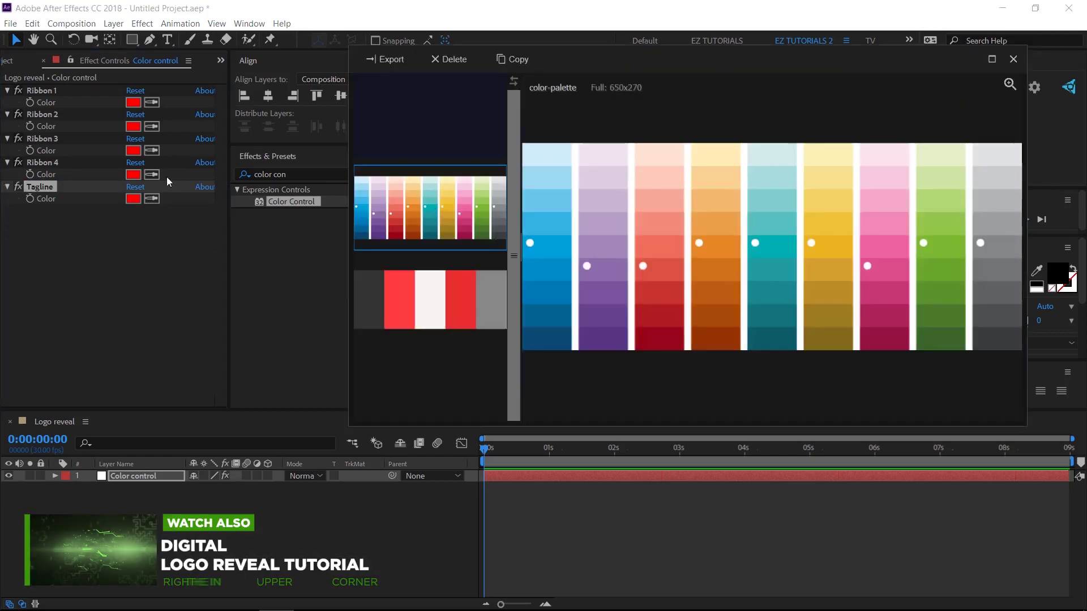
left_click(152, 174)
left_click(555, 340)
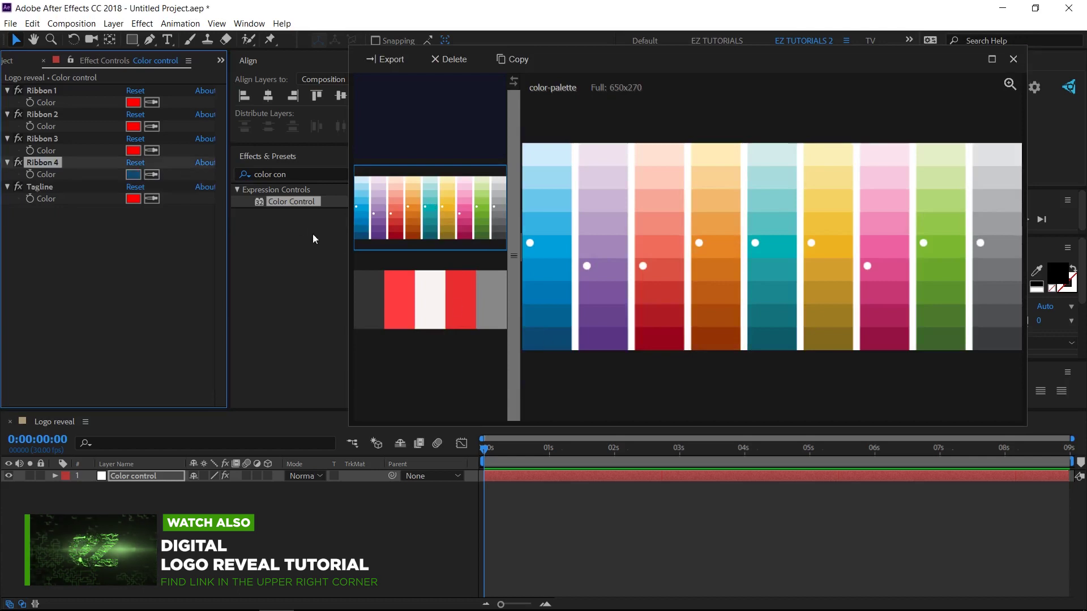
left_click(153, 150)
left_click(557, 317)
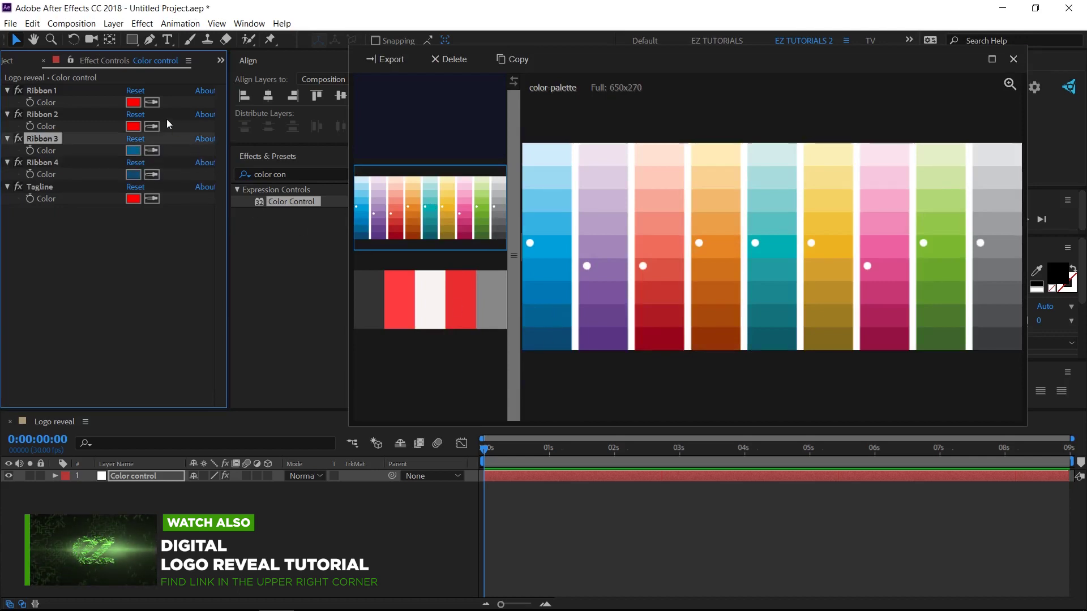
left_click(553, 293)
left_click(151, 102)
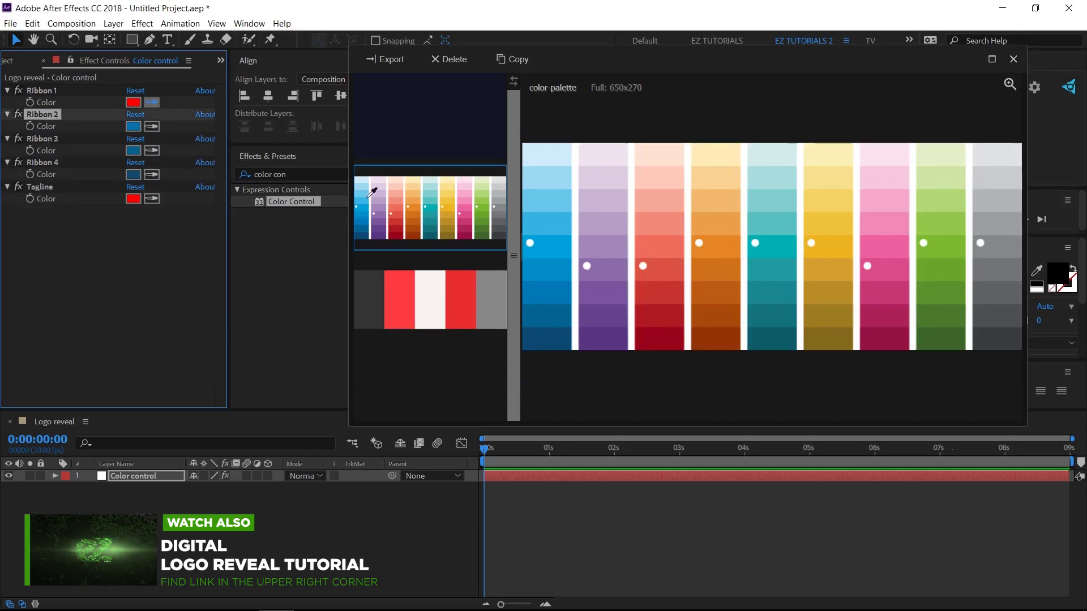
left_click(565, 275)
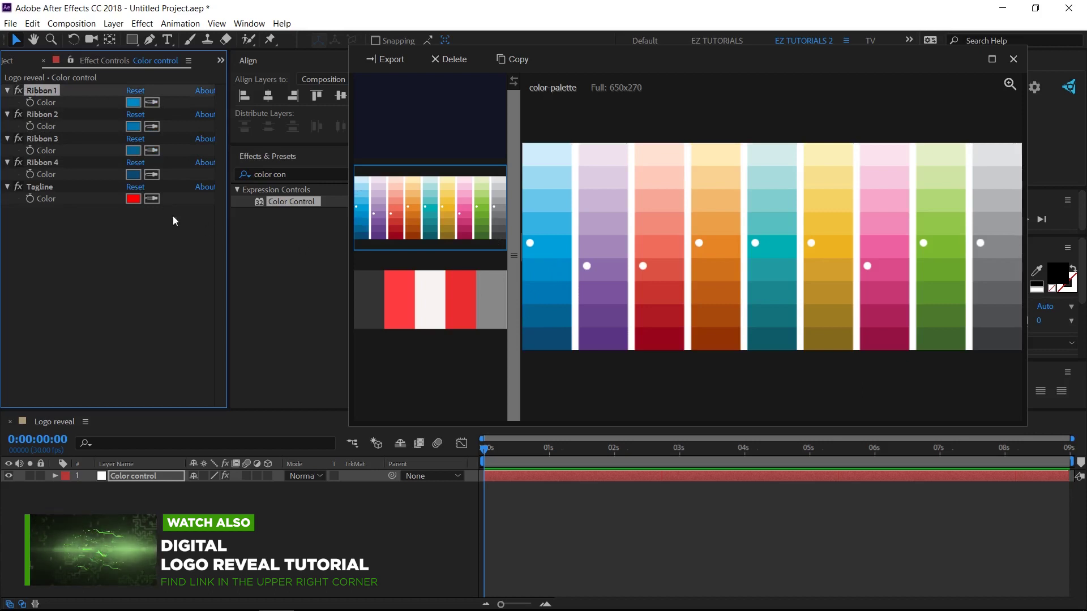
Set the Tagline color to the dark gray sampled from the red and gray palette, and close the image viewer.
left_click(153, 198)
left_click(369, 296)
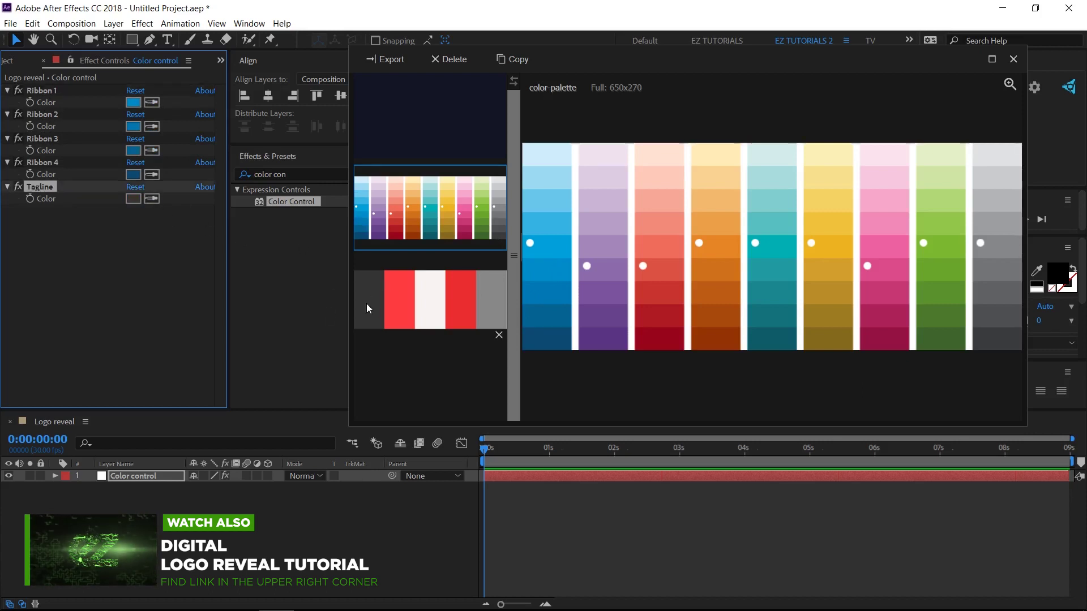
left_click(1014, 58)
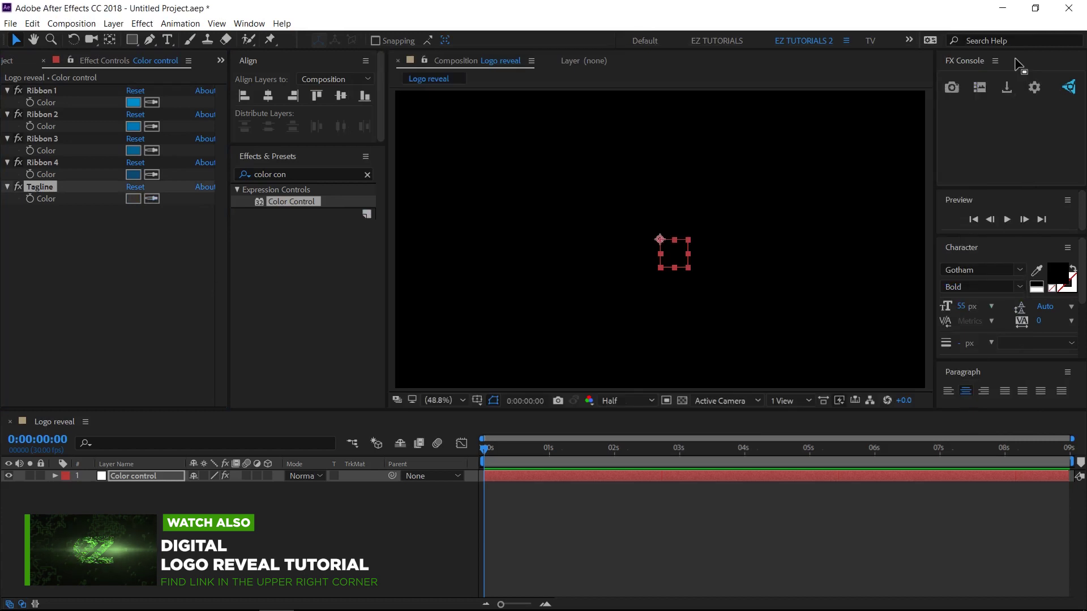
Lock the effect controls to the Color control layer and add background.png to the composition above the null.
left_click(70, 60)
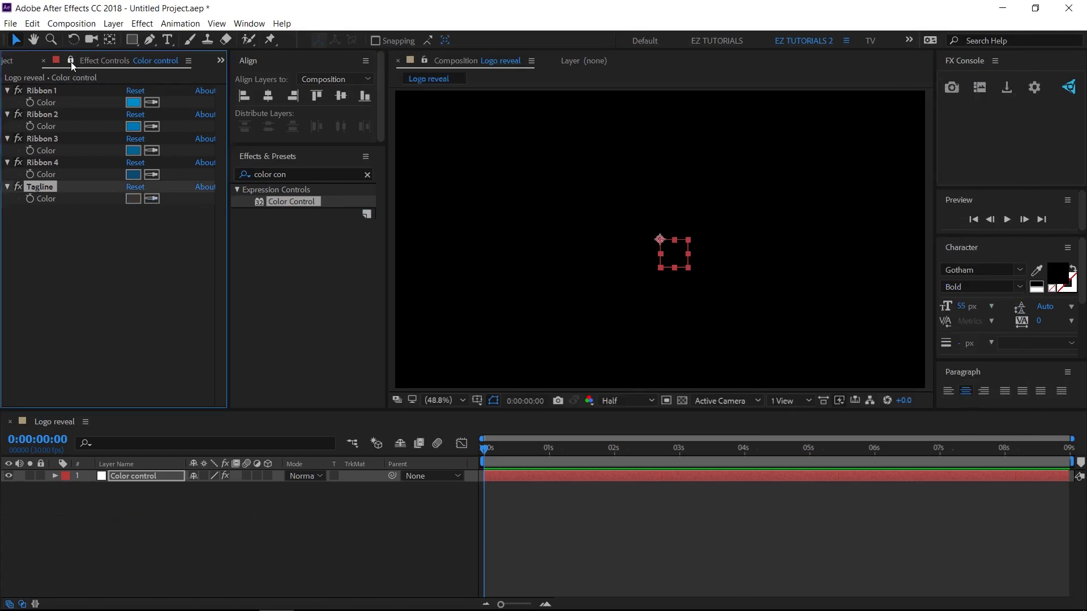
left_click(8, 62)
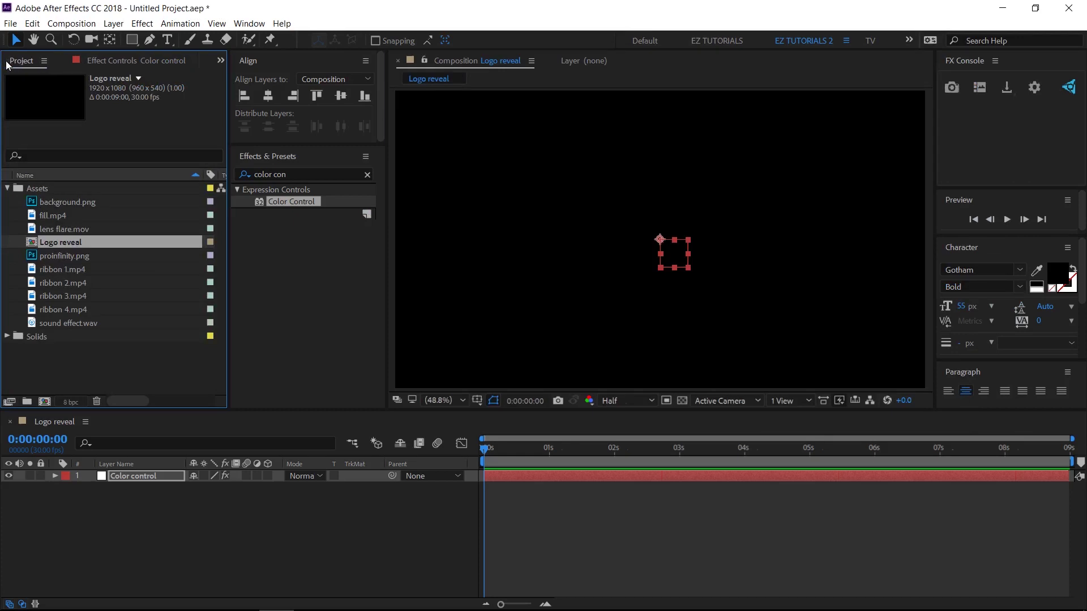
left_click_drag(64, 202, 134, 479)
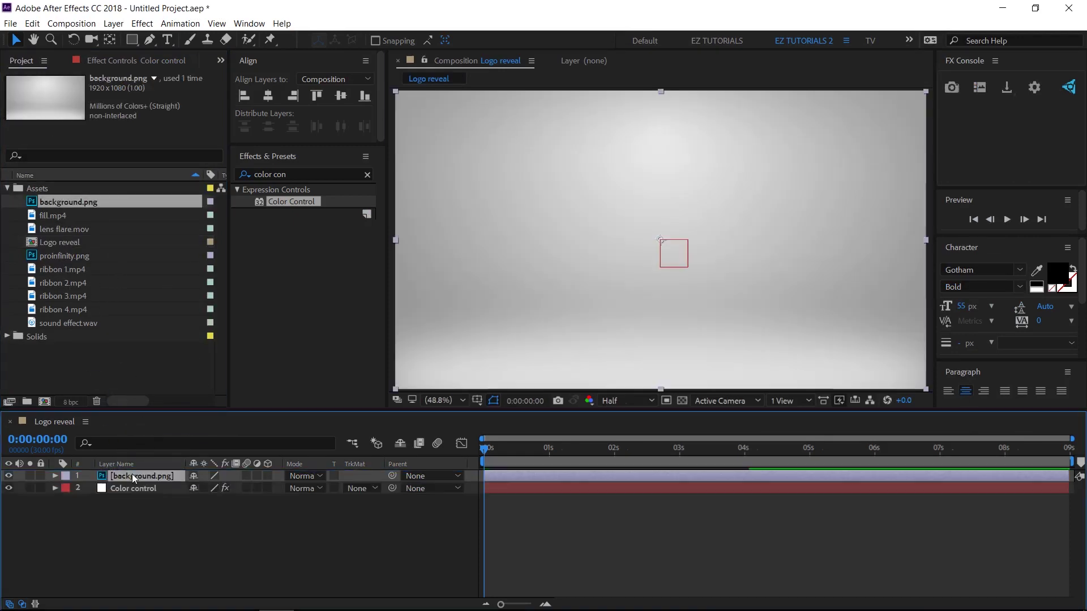
Create a black 1920 x 1080 px solid layer named "Flare" above the background.
right_click(160, 522)
mouse_move(244, 396)
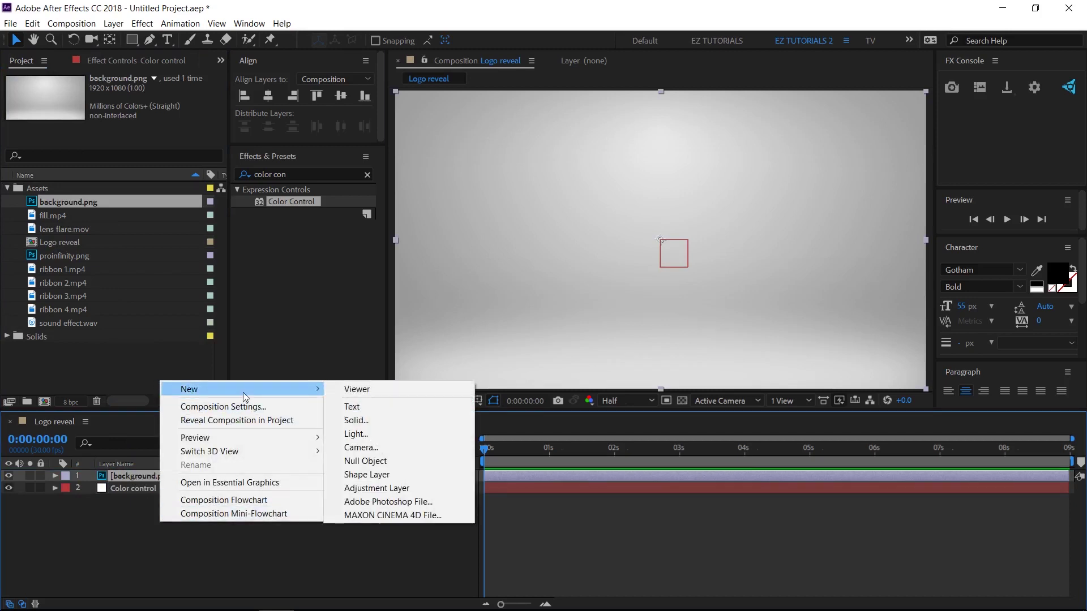
left_click(356, 420)
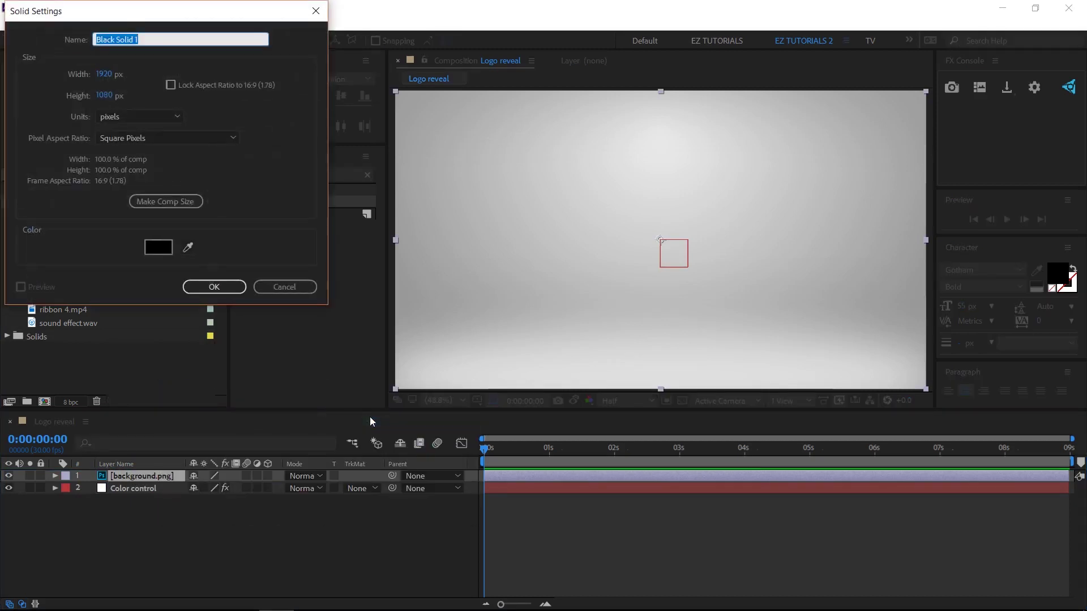
type("Flare")
left_click(214, 287)
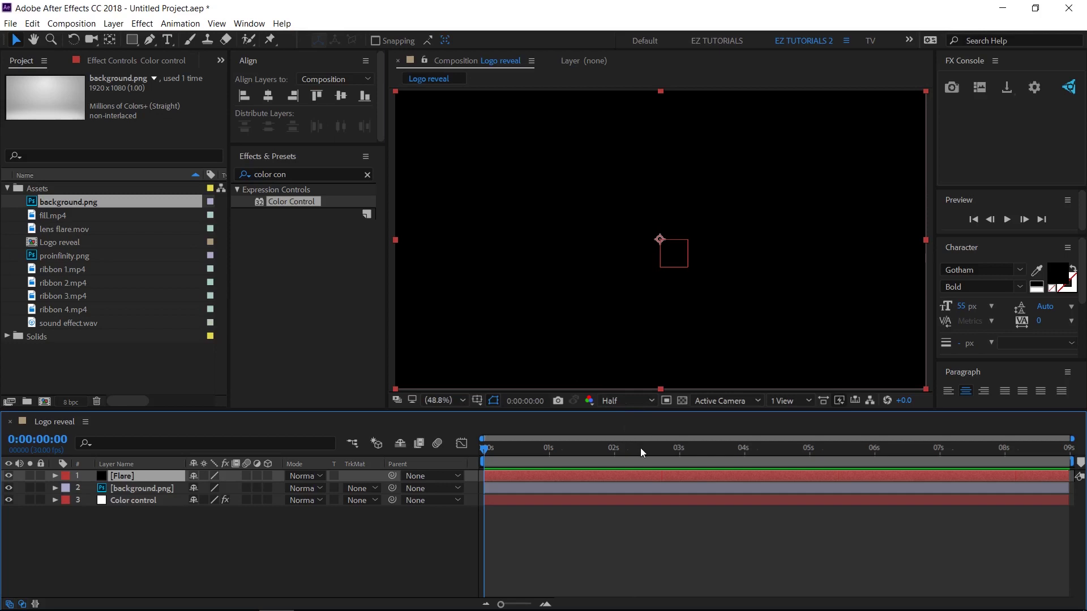
Shift the Flare layer in time so that it starts at 0:00:02:20.
left_click(656, 451)
left_click_drag(657, 450, 658, 451)
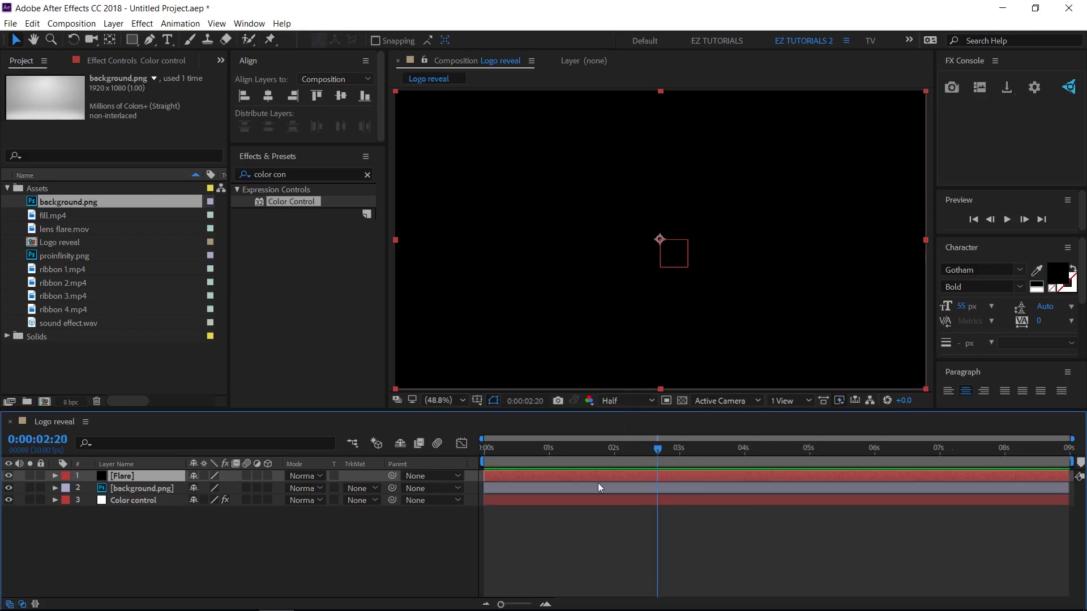
key("bracketleft")
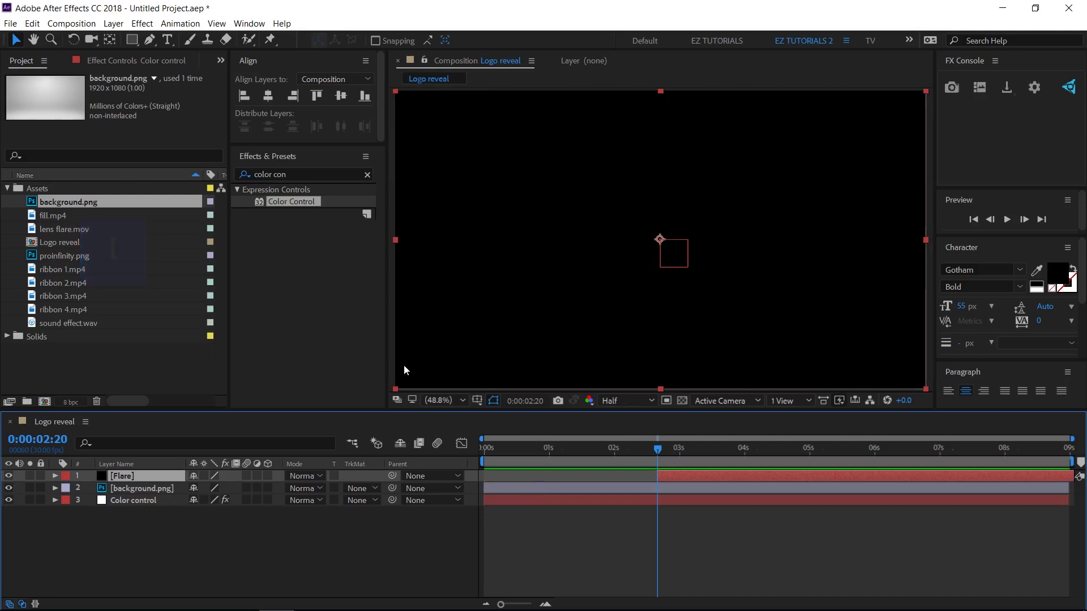
Find the Lens Flare effect and apply it to the Flare layer.
left_click_drag(306, 174, 231, 174)
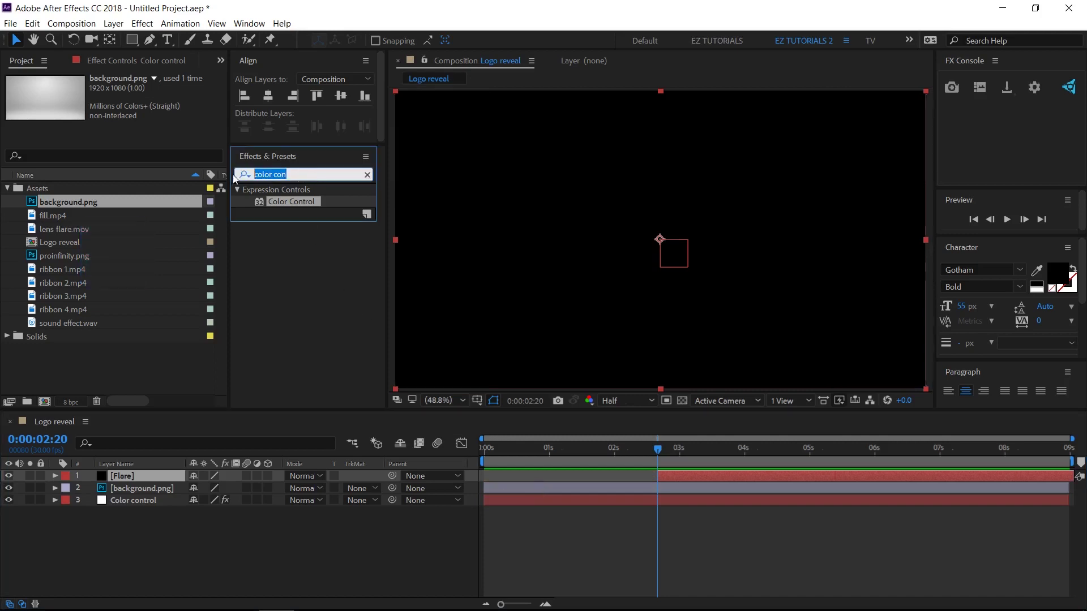
type("lens f")
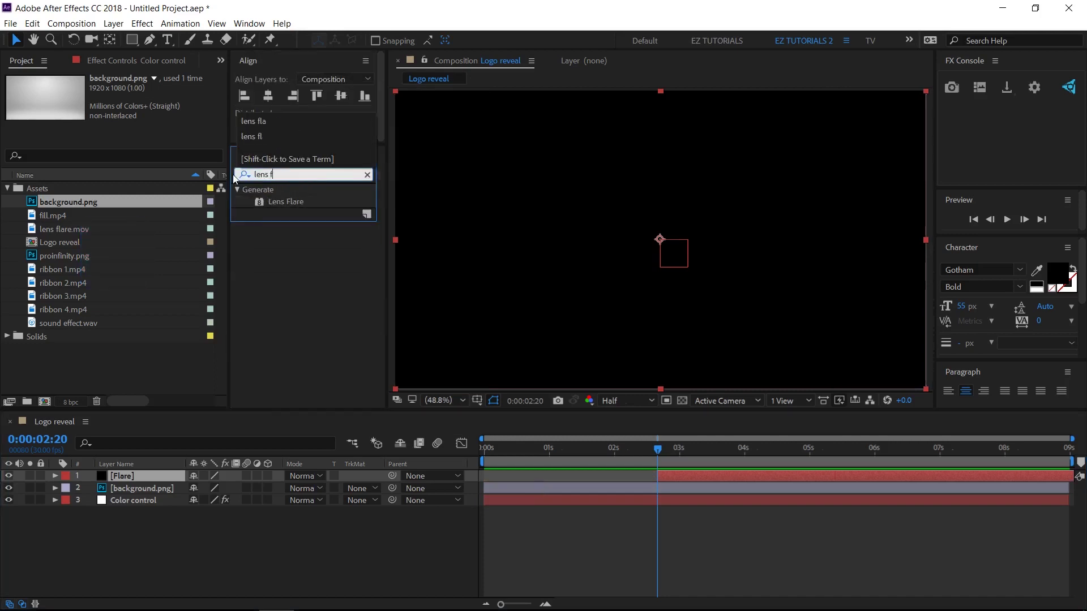
left_click_drag(287, 202, 141, 474)
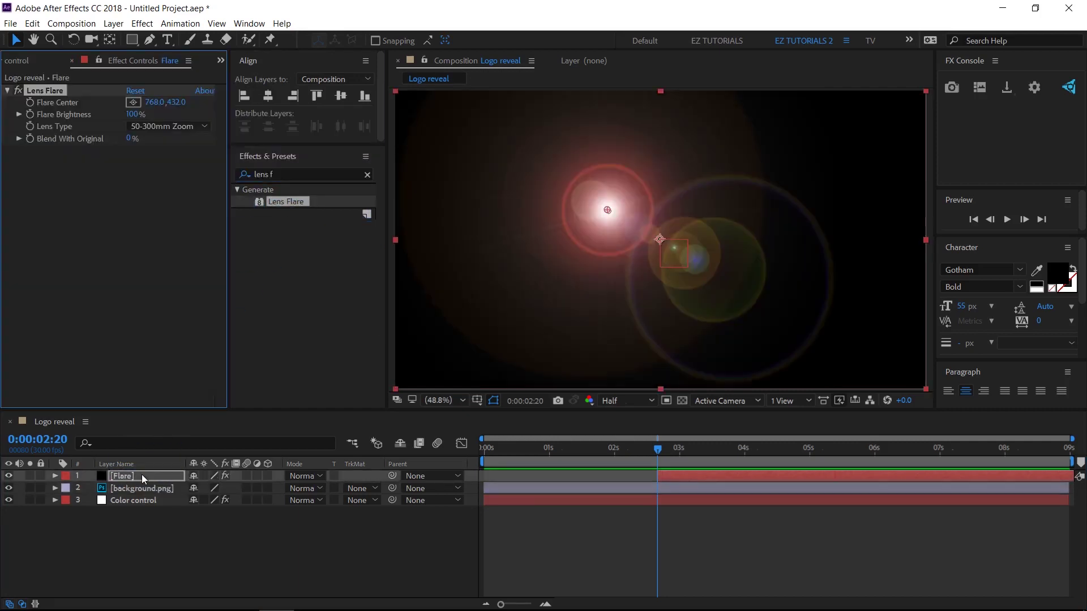
Set the lens flare's center to 950, 480 and its brightness to 77%.
left_click(153, 103)
type("950")
key("Tab")
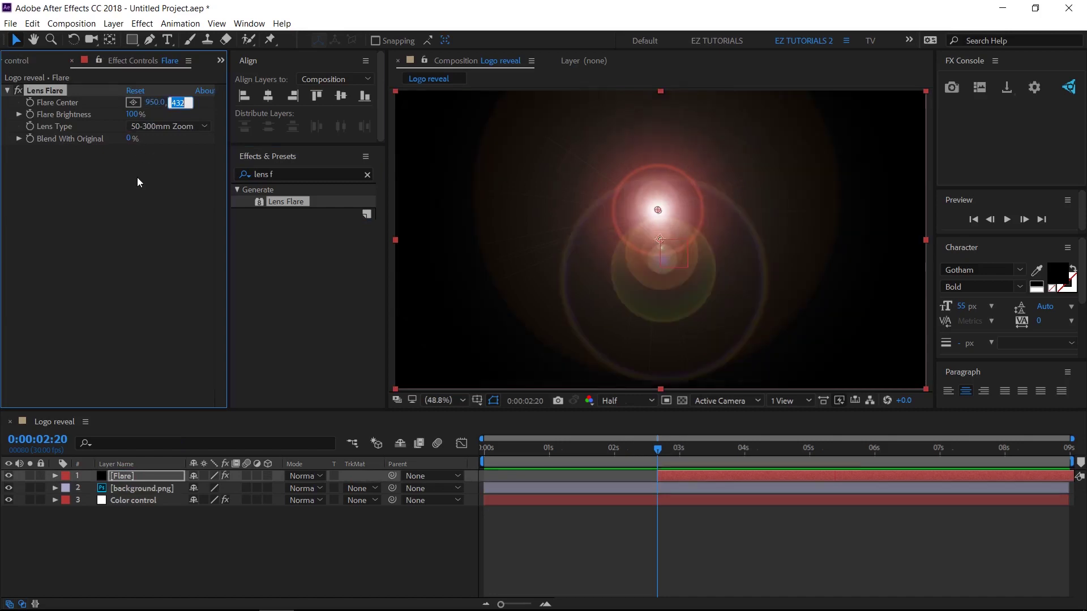
type("480")
key("Tab")
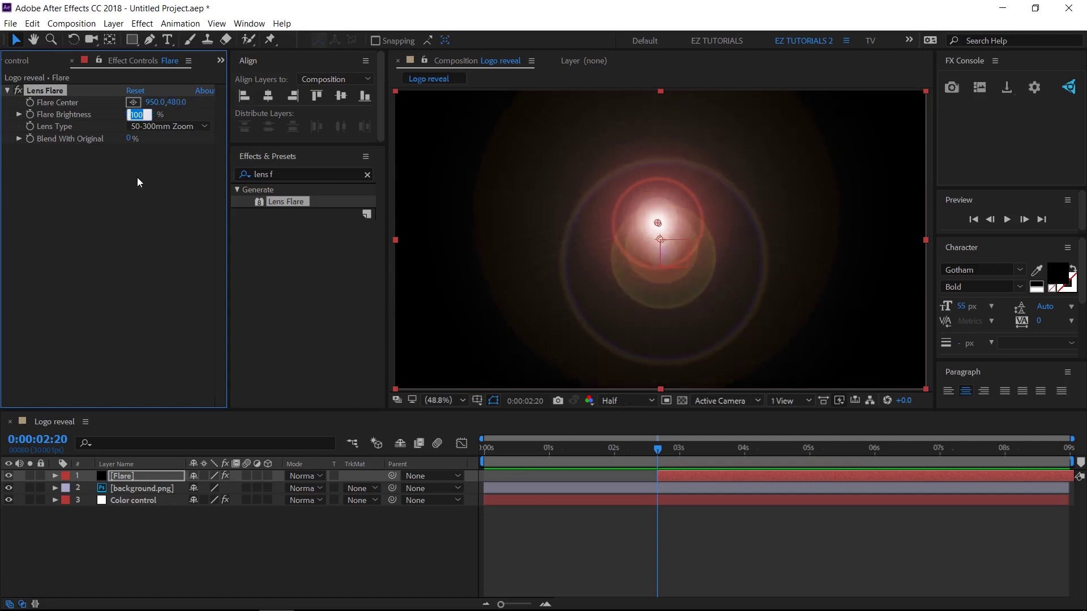
type("77")
key("Return")
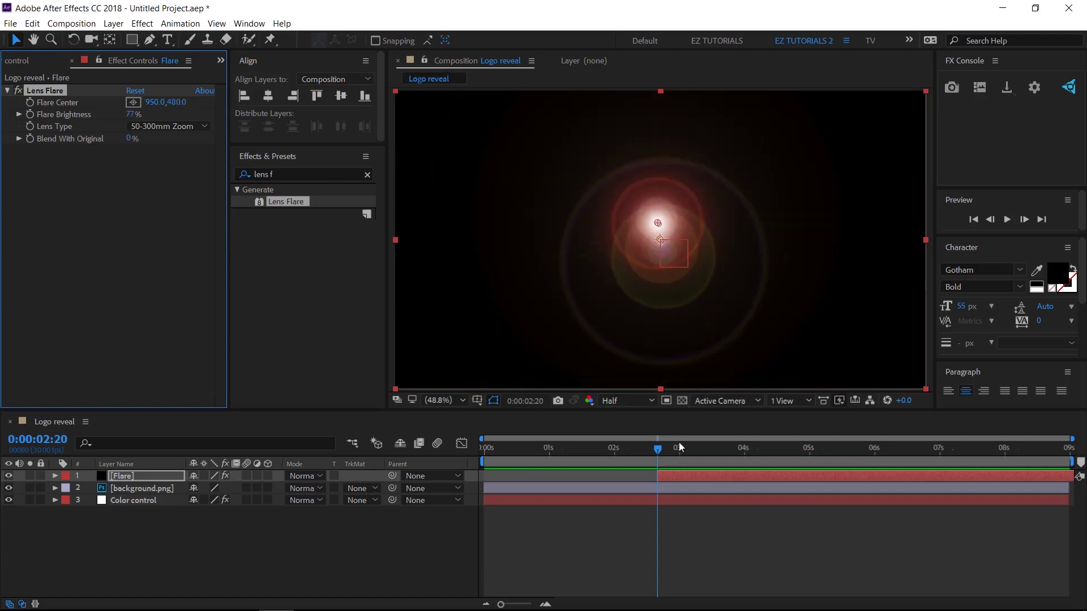
Keyframe Flare Brightness at 0:00:03:05, set it to 30% at 0:00:05:25, and change the lens type to 105mm Prime.
left_click(690, 450)
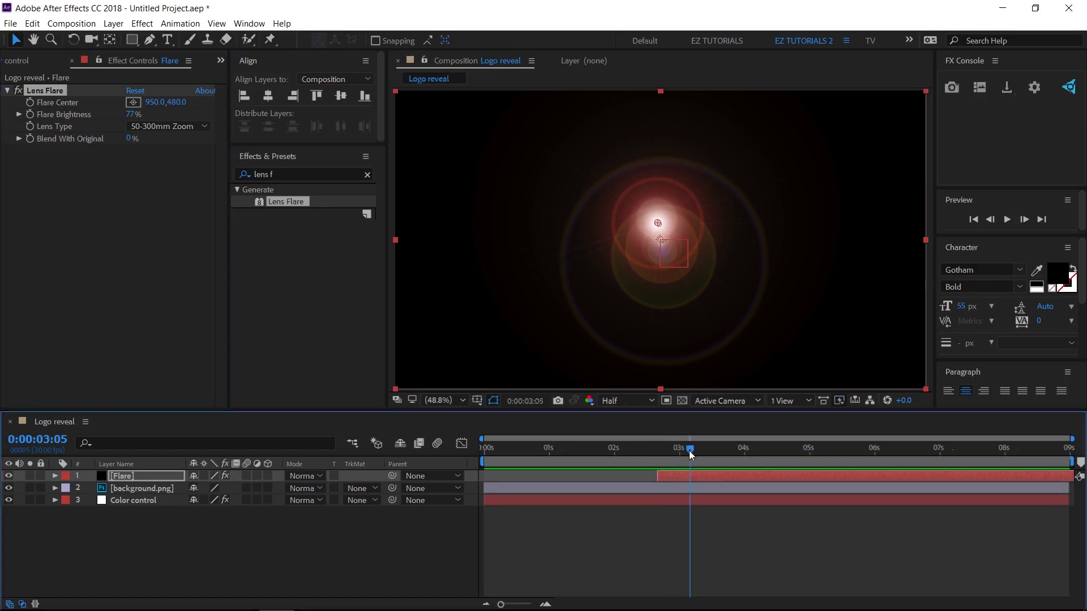
left_click(30, 115)
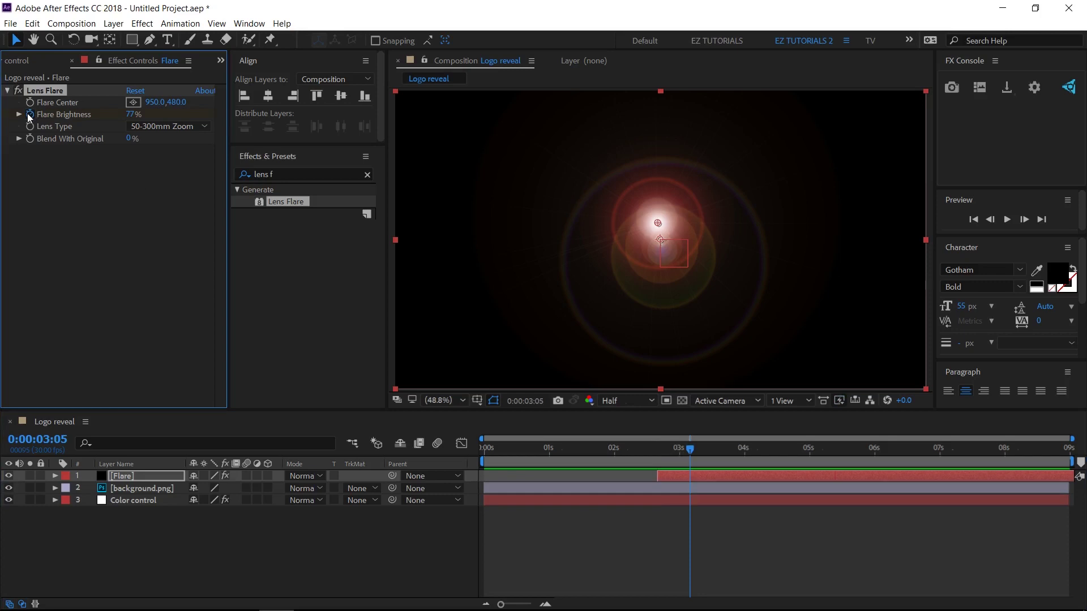
left_click(862, 454)
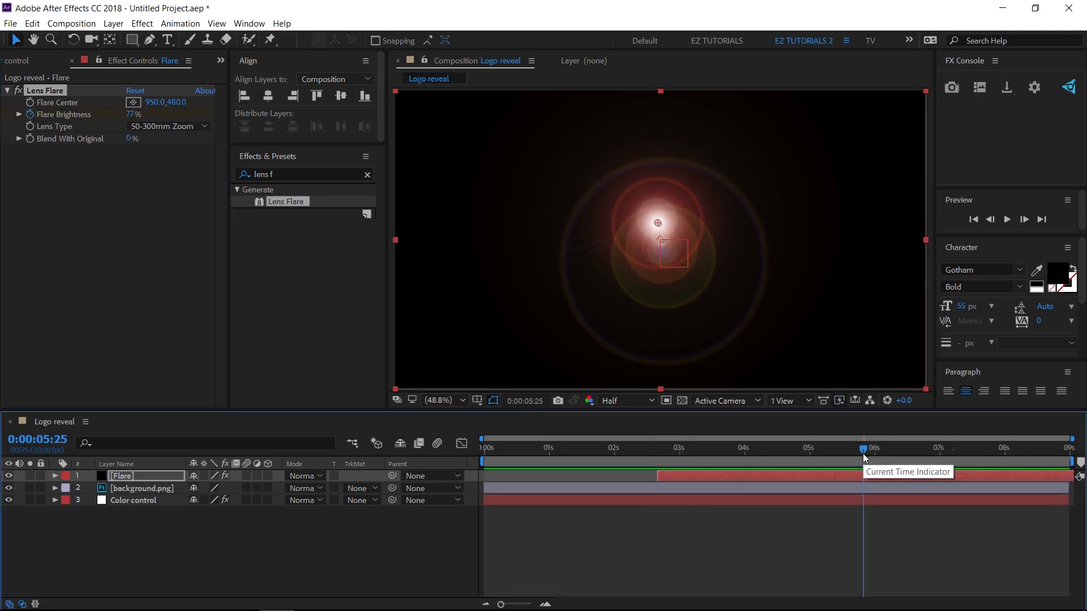
left_click(134, 114)
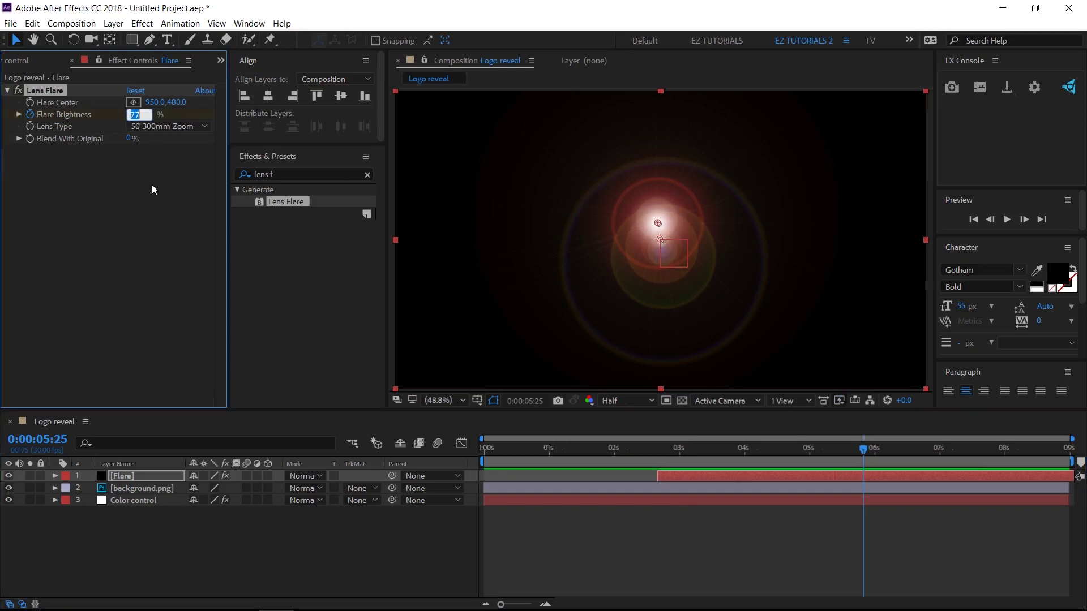
type("30")
key("Return")
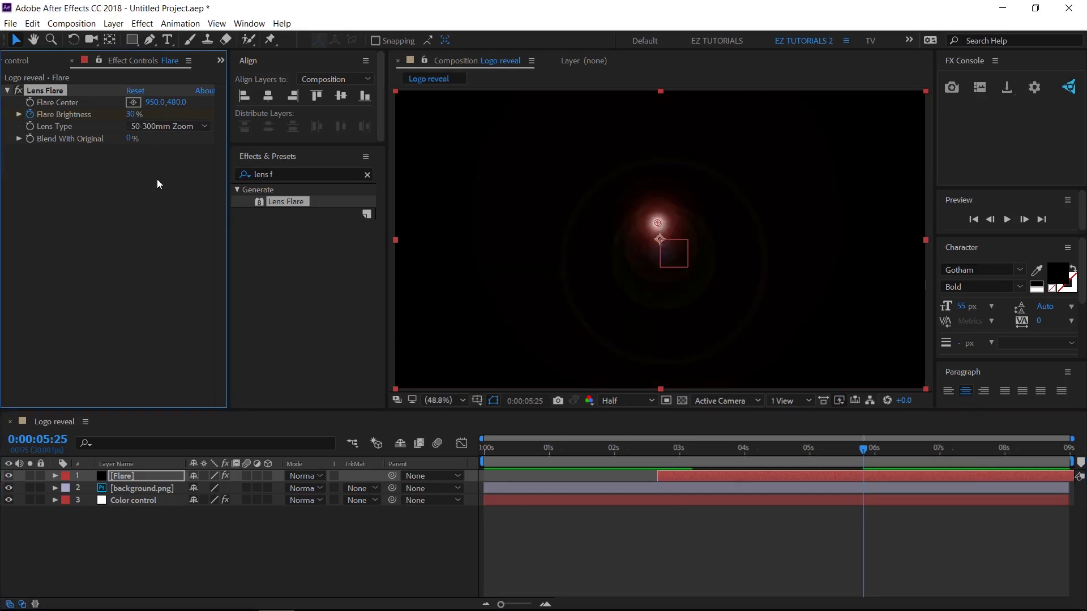
left_click(161, 127)
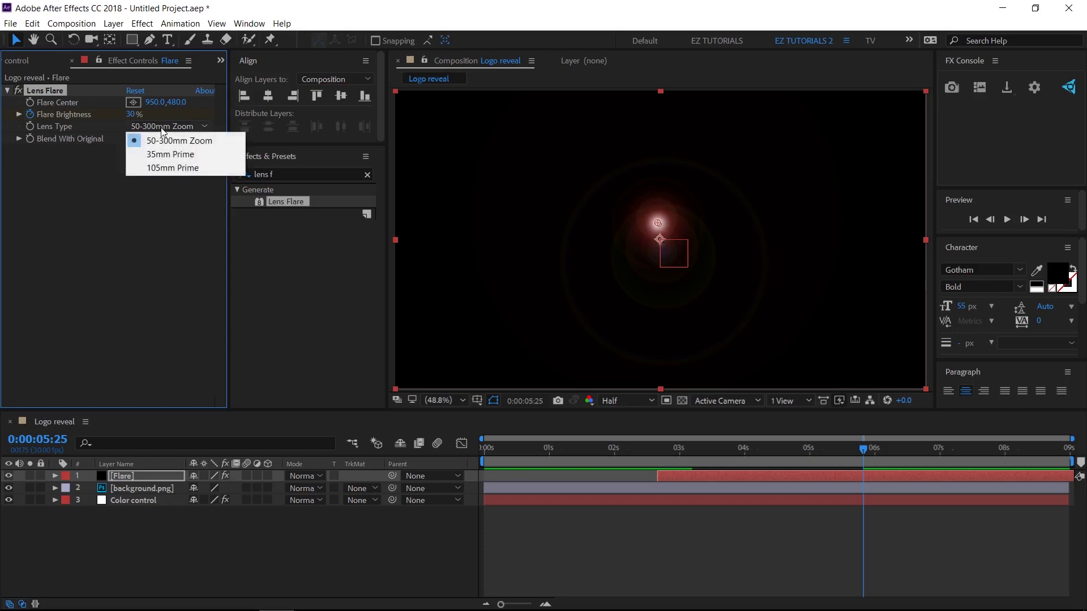
left_click(164, 169)
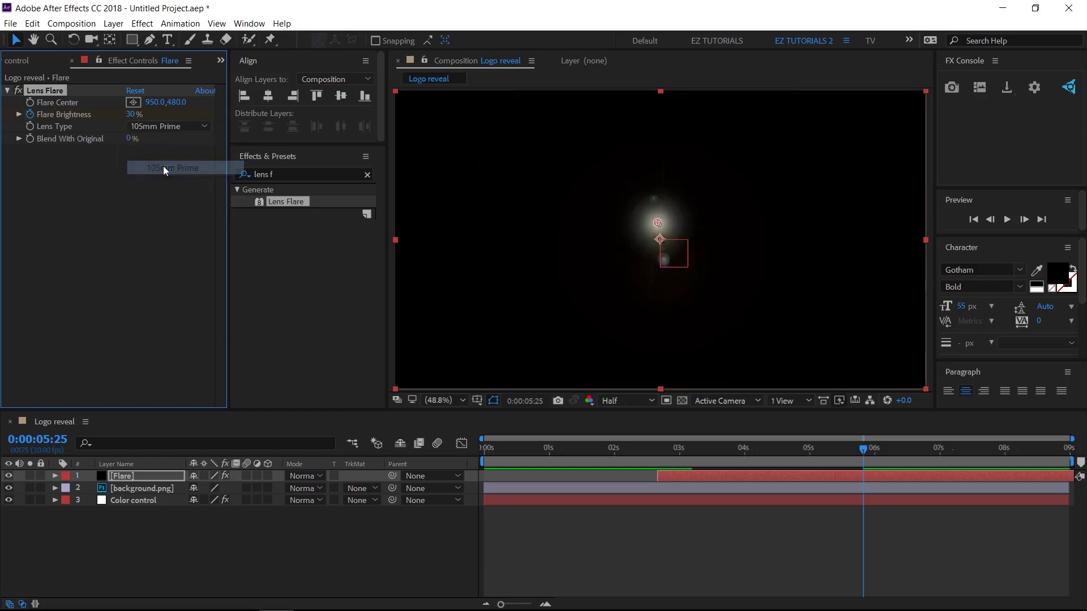
Apply Fast Blur (Legacy) with a blurriness of 190 to the Flare layer and set the layer's blending mode to Add.
left_click(272, 172)
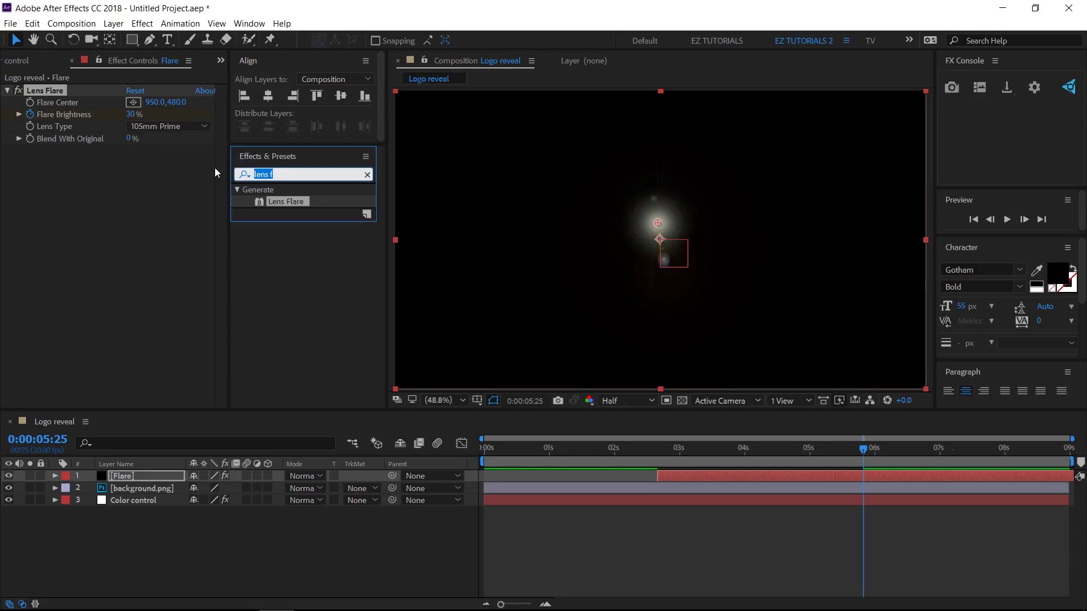
type("fast bl")
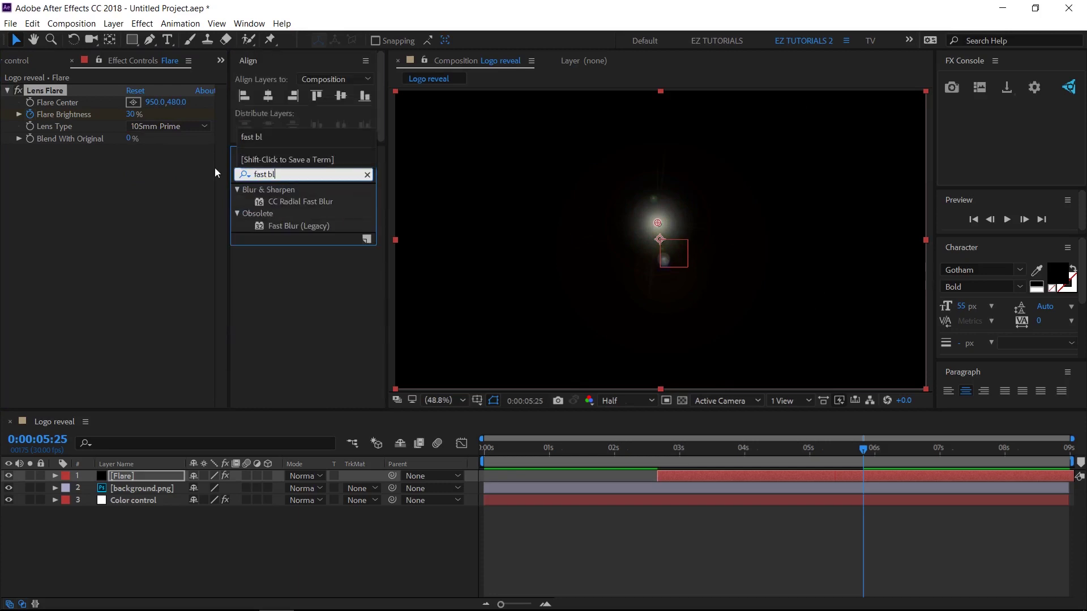
left_click_drag(277, 226, 130, 225)
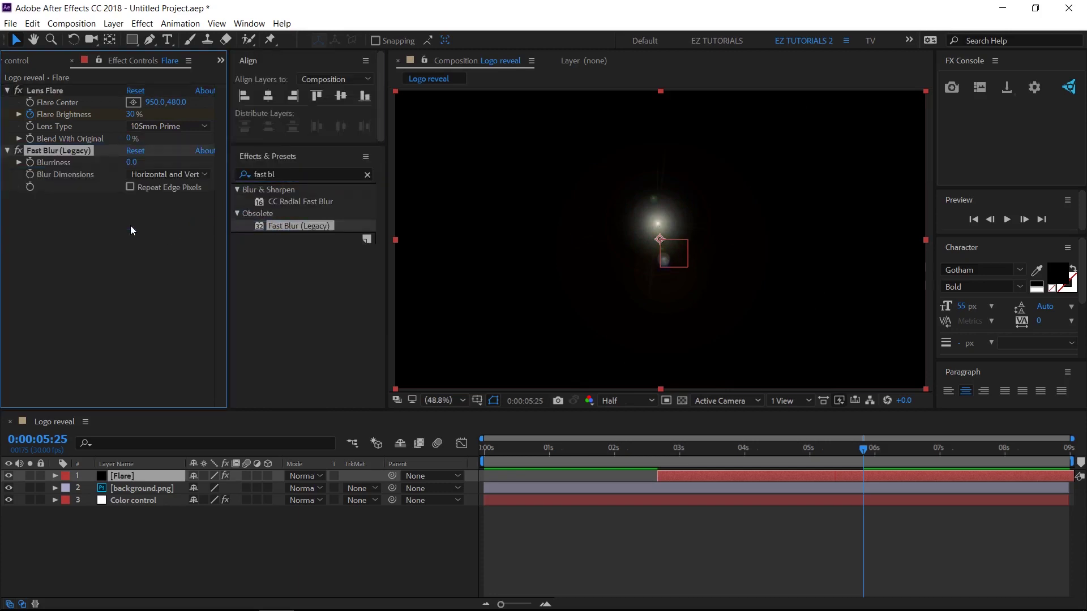
left_click(131, 163)
type("1")
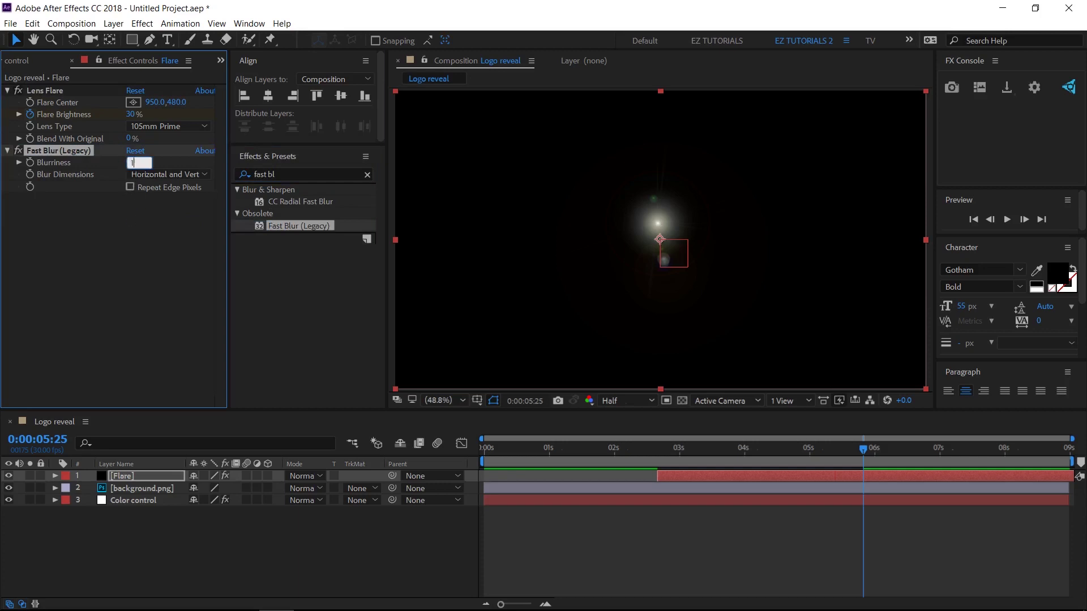
type("90")
key("Return")
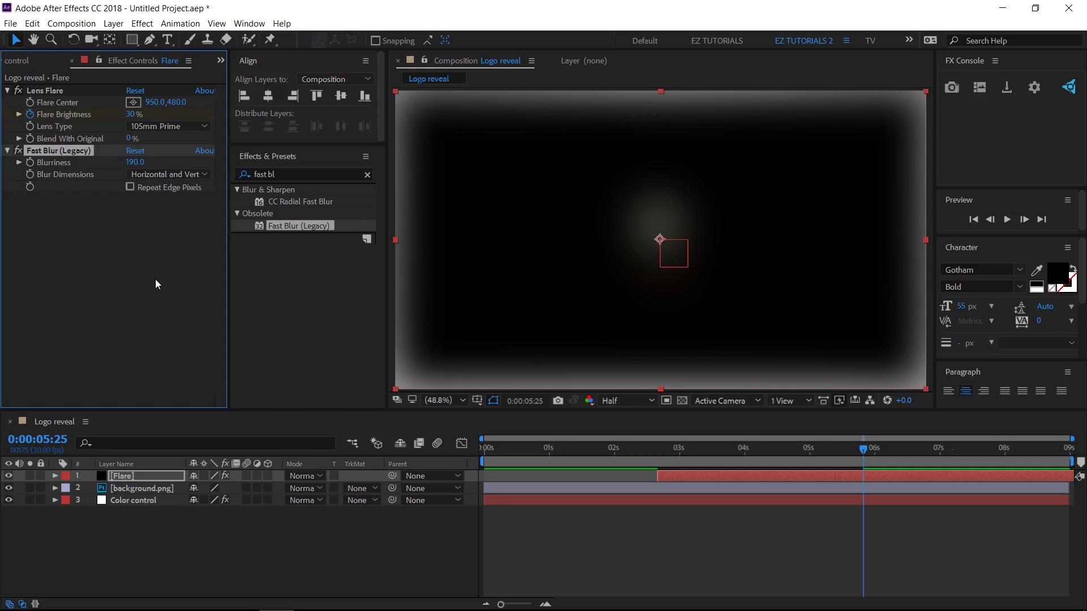
left_click(299, 480)
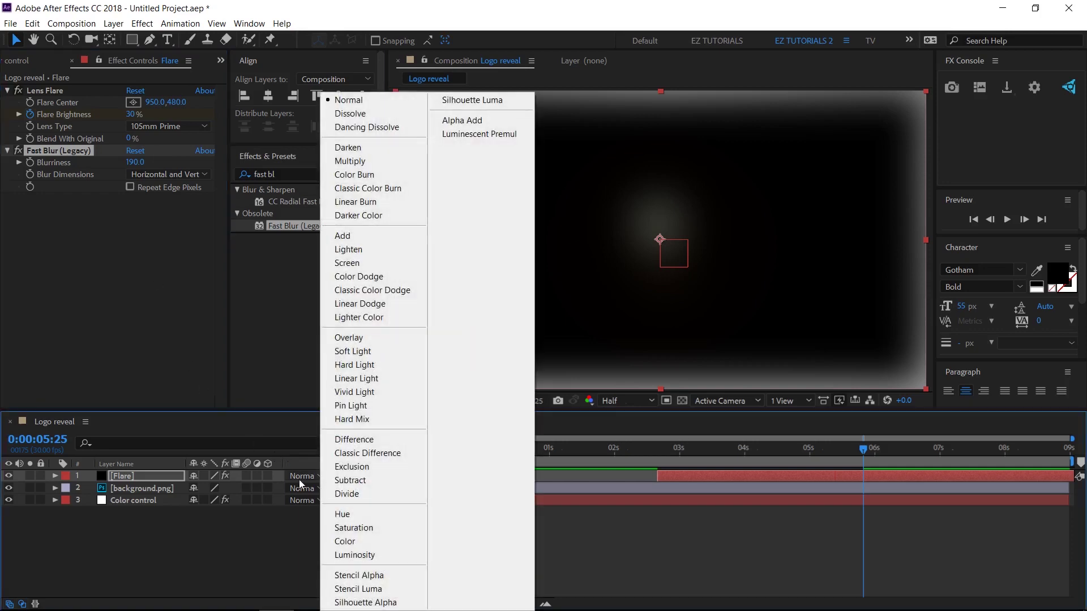
left_click(364, 236)
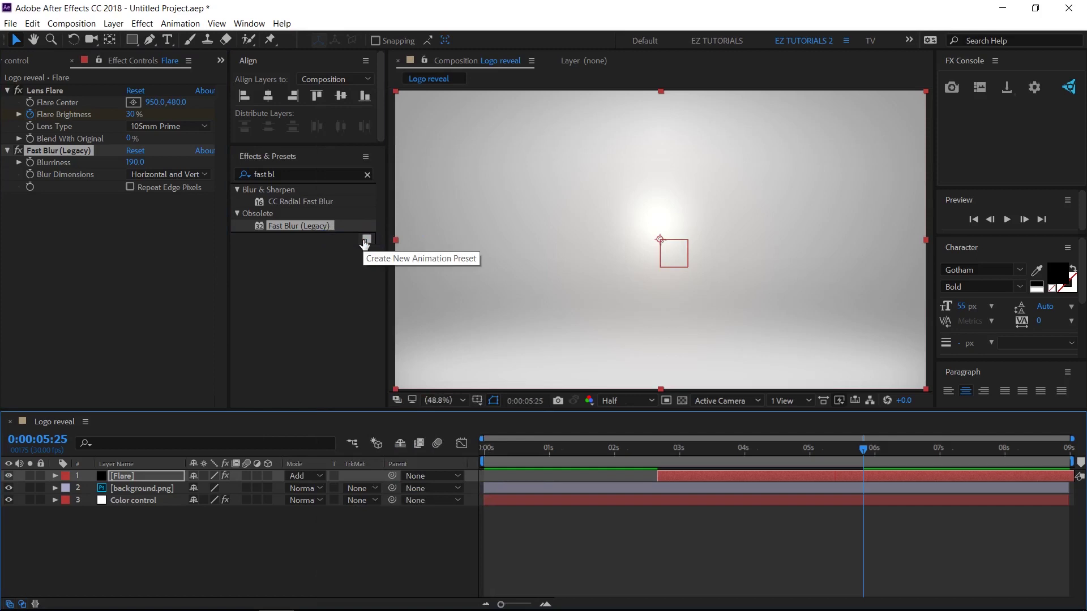
Add proinfinity.png from the project assets to the composition as the topmost layer, above Flare.
left_click(75, 60)
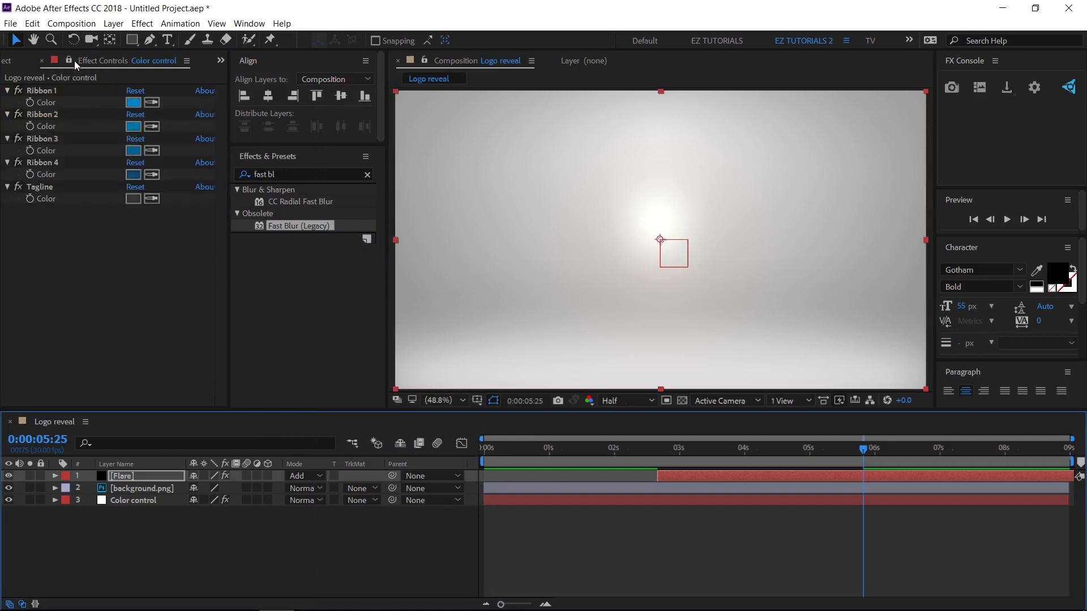
left_click(12, 65)
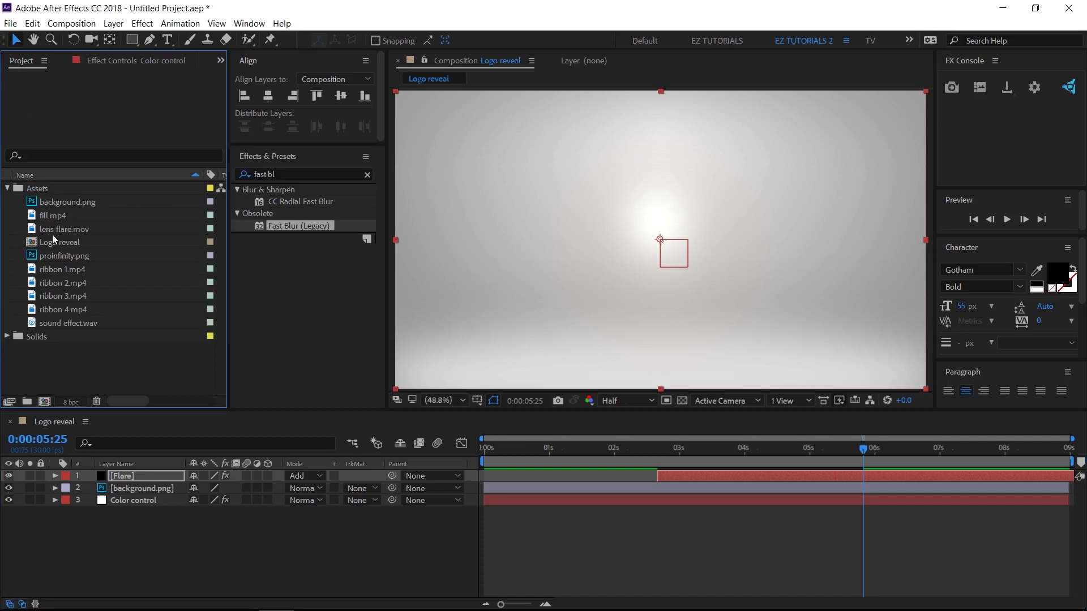
left_click_drag(56, 256, 86, 476)
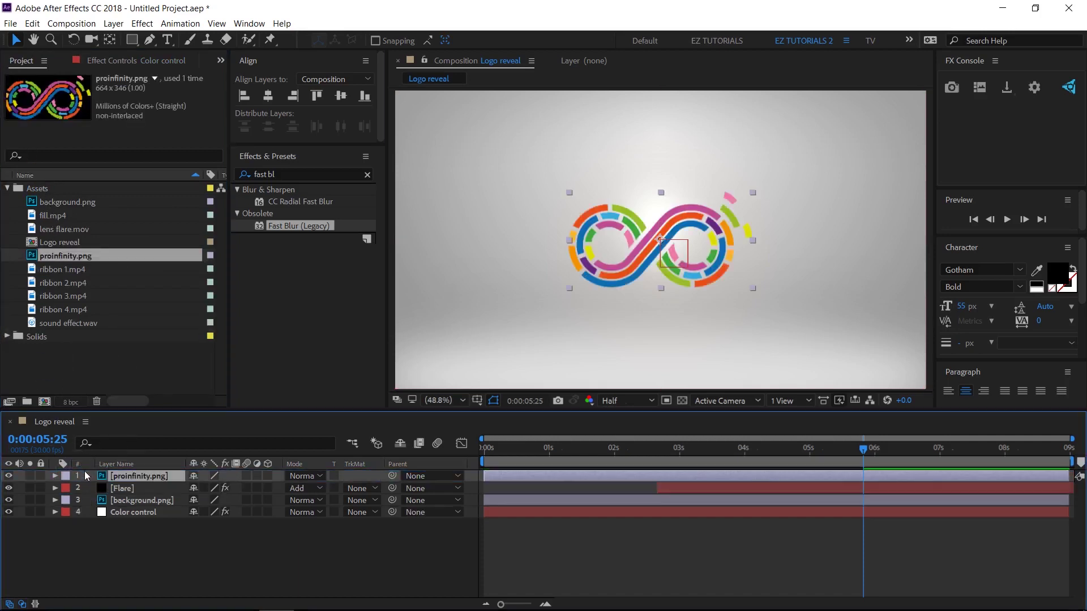
Pre-compose the proinfinity.png layer as "Logo animation", moving all attributes into the new composition.
right_click(135, 481)
left_click(166, 500)
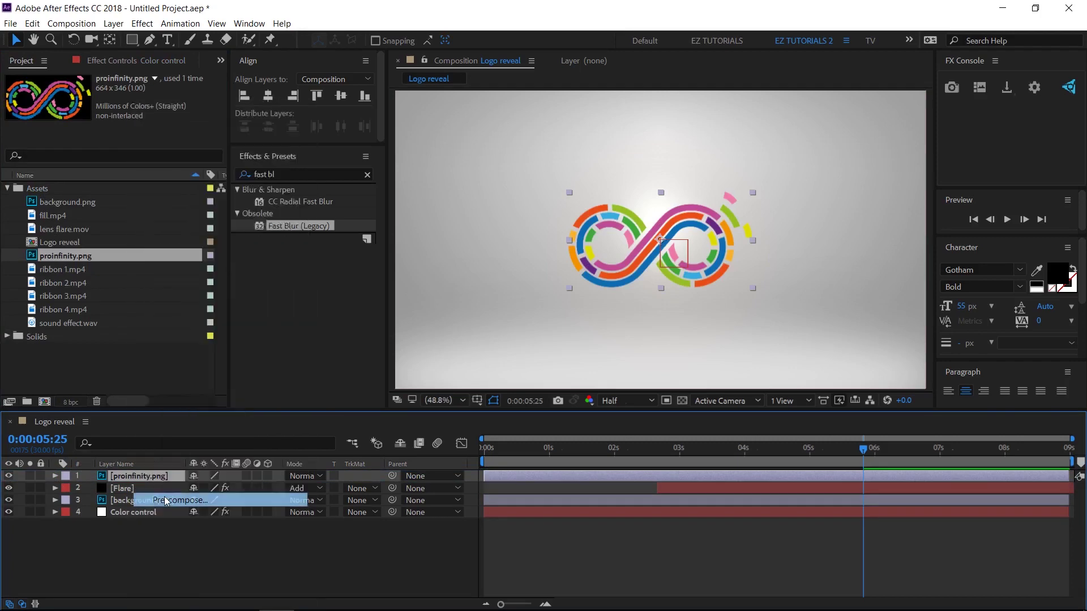
type("L")
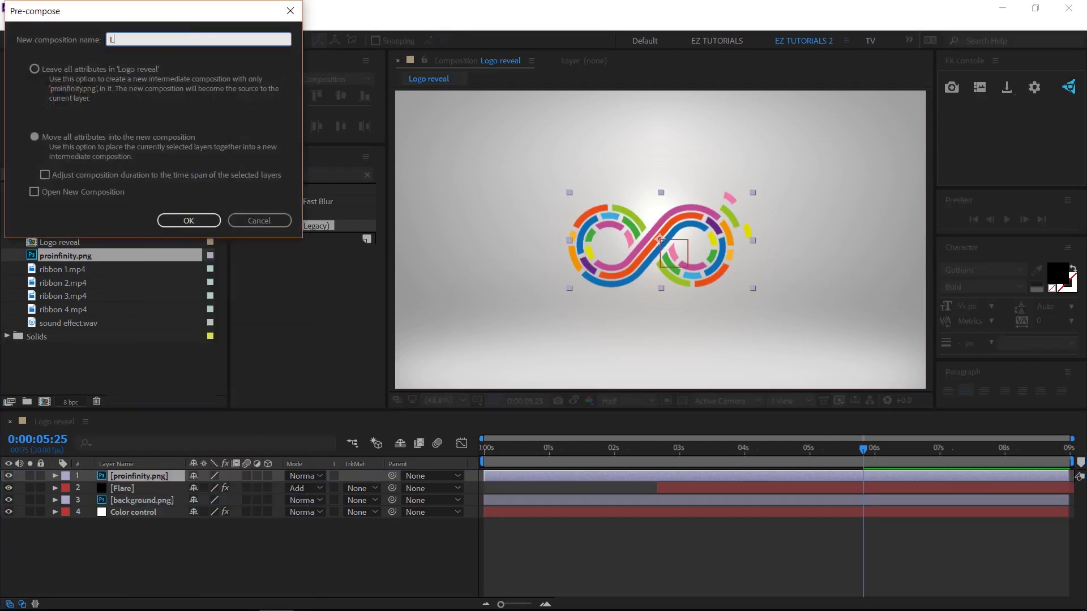
type("ogo animation")
left_click(34, 138)
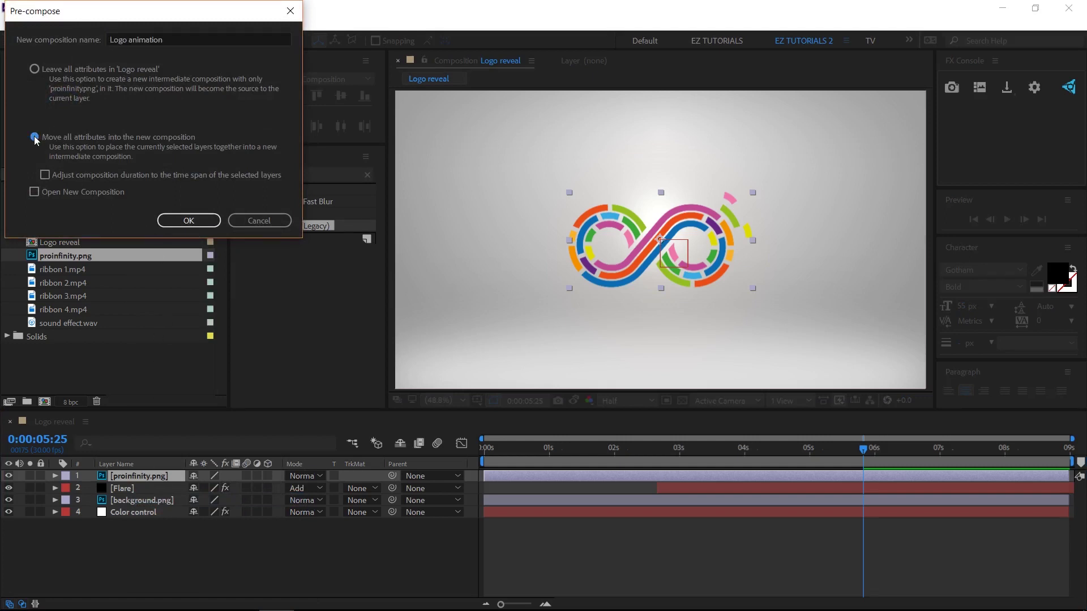
left_click(178, 221)
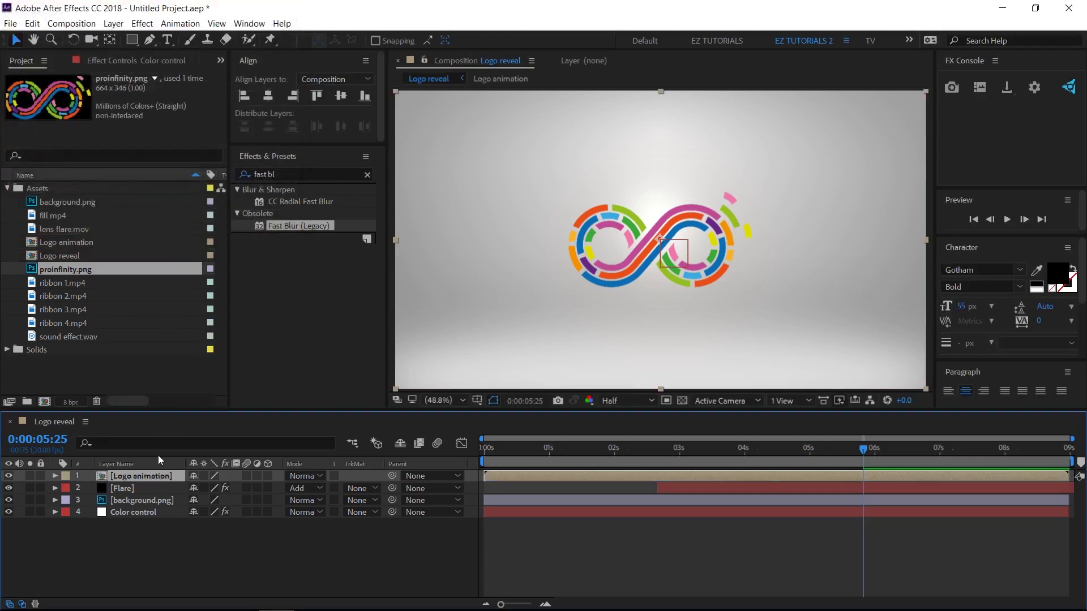
Open the Logo animation composition and pre-compose its proinfinity.png layer as "Logo", moving all attributes into it.
double_click(136, 477)
right_click(137, 478)
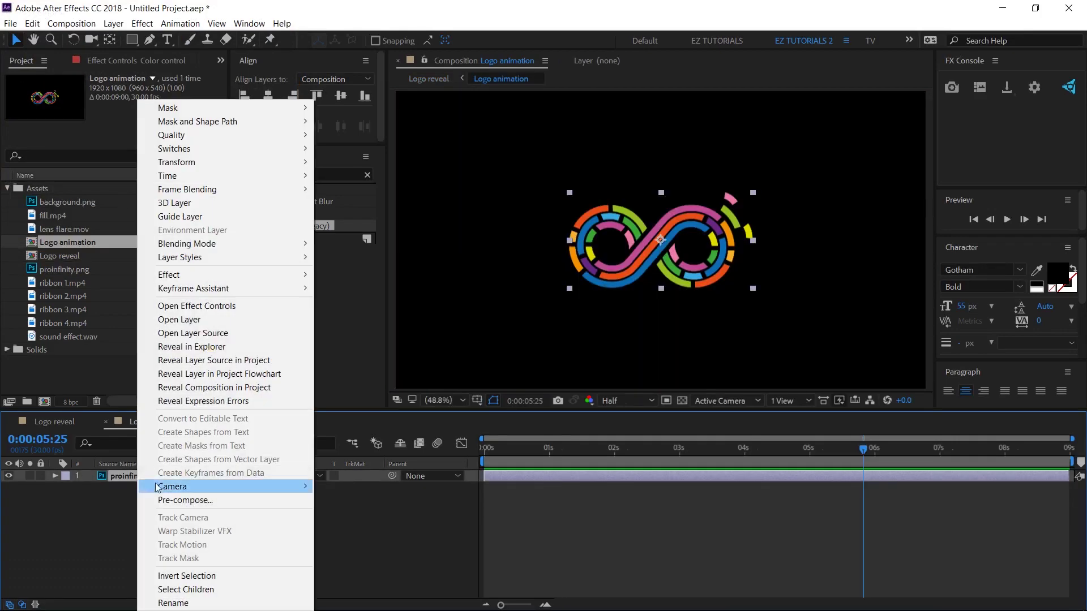
left_click(174, 500)
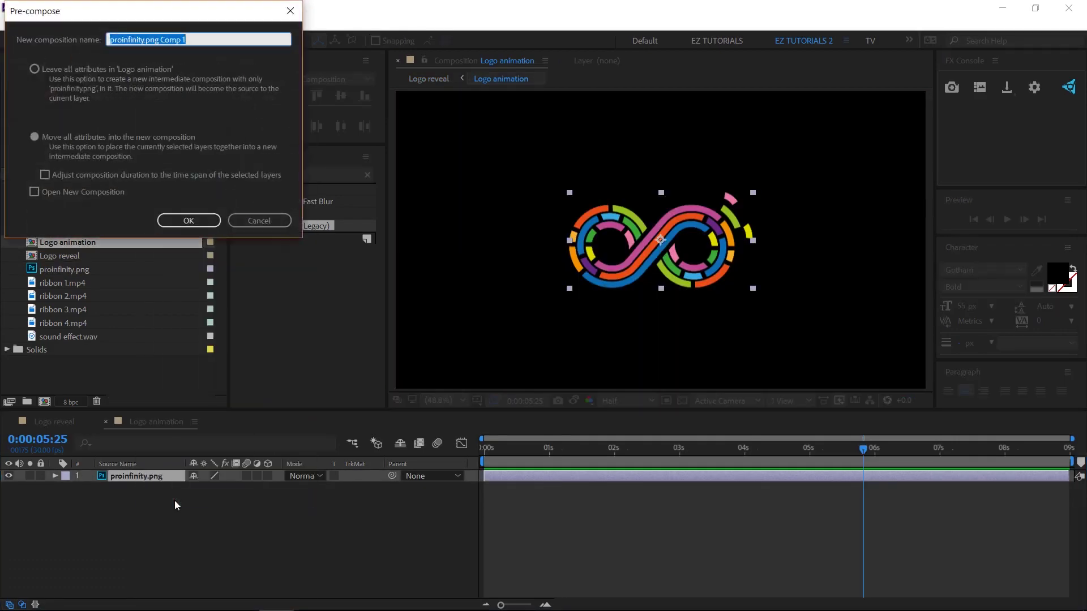
type("Logo")
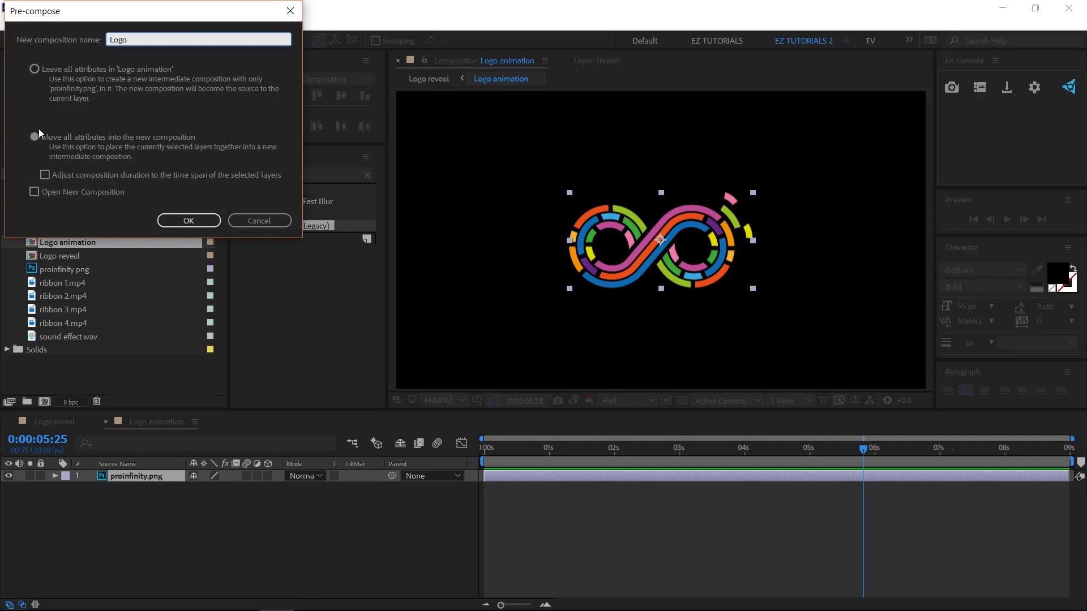
left_click(196, 220)
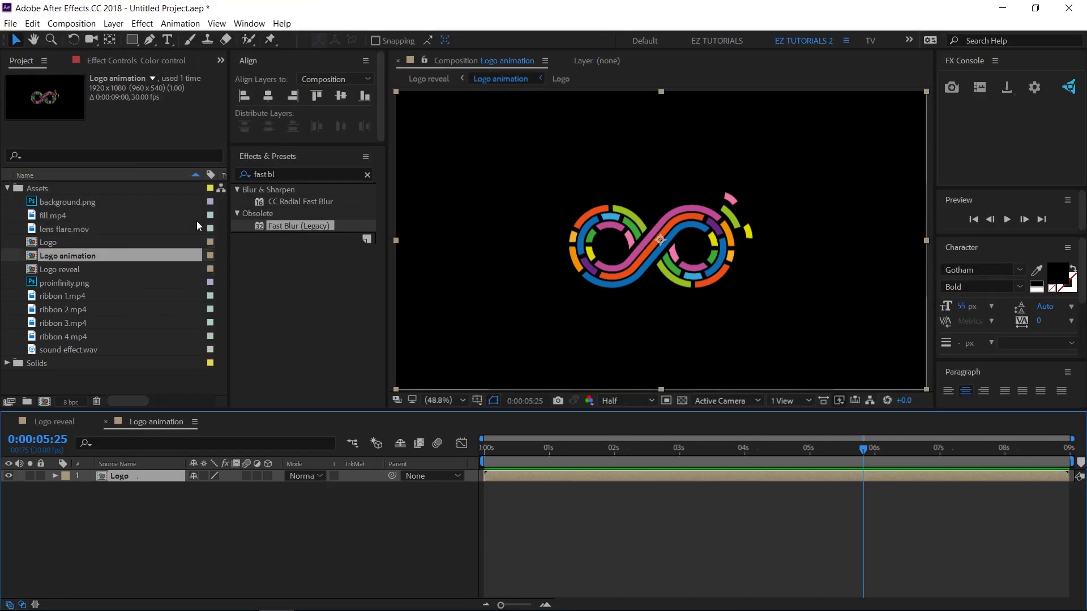
Apply the Curves effect to the Logo layer and pull the RGB curve's midpoint down slightly to darken the logo.
left_click(268, 171)
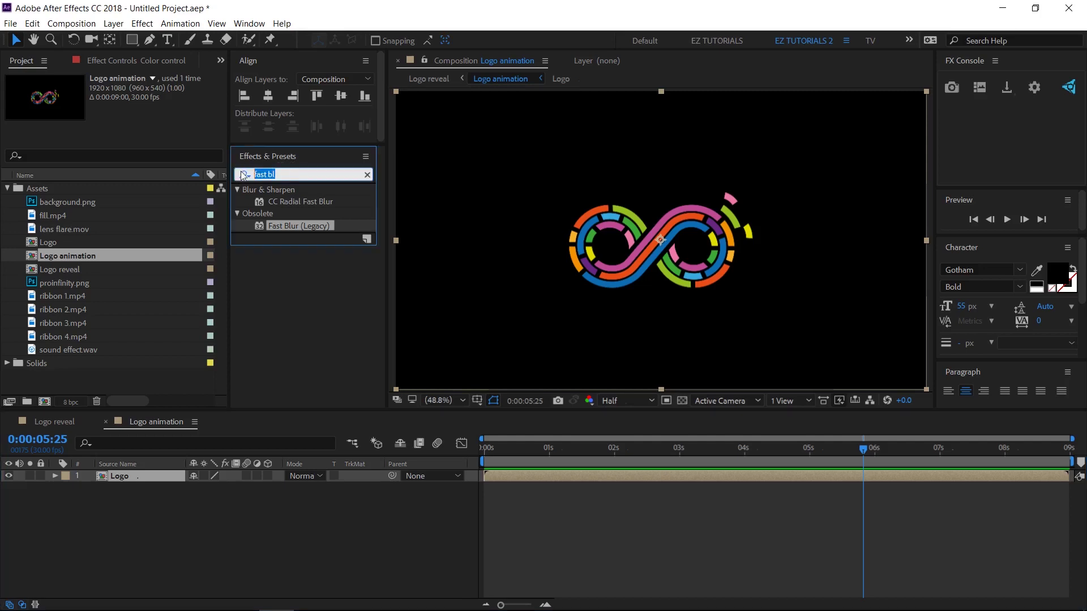
type("cur")
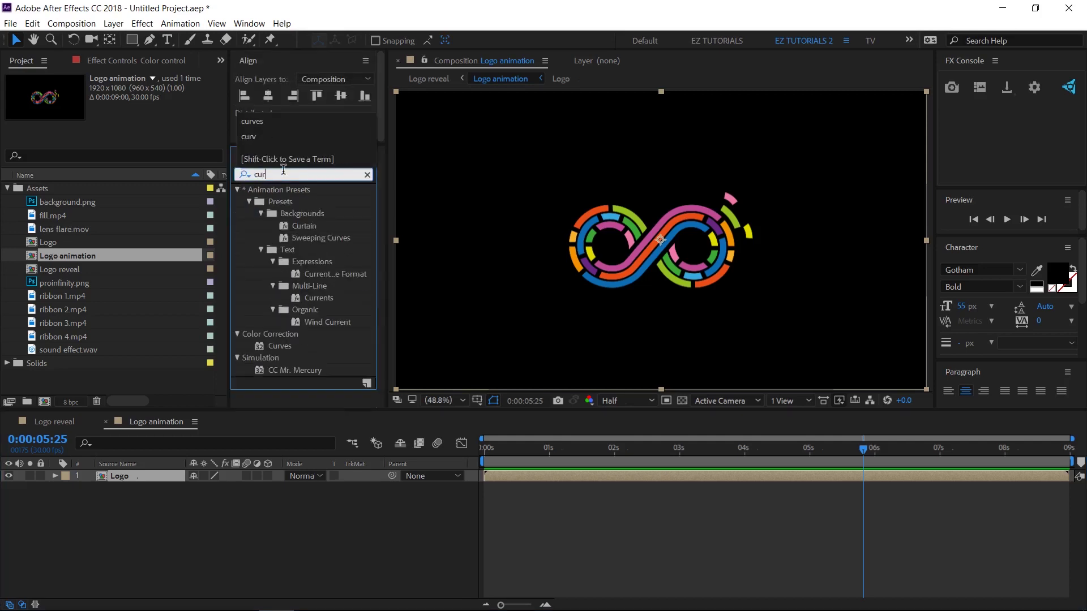
type("ves")
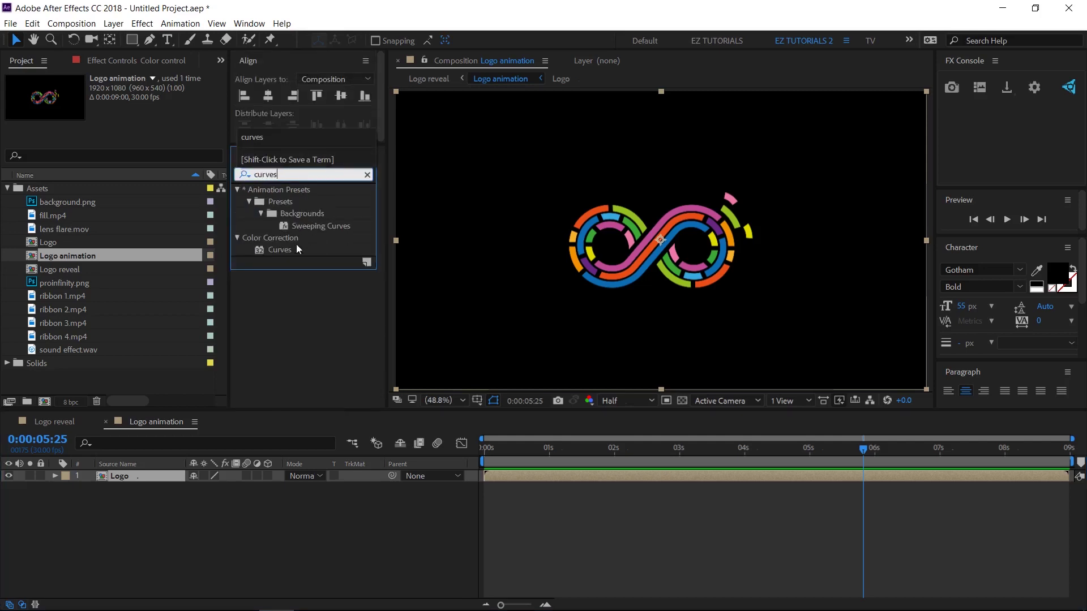
left_click_drag(276, 249, 167, 478)
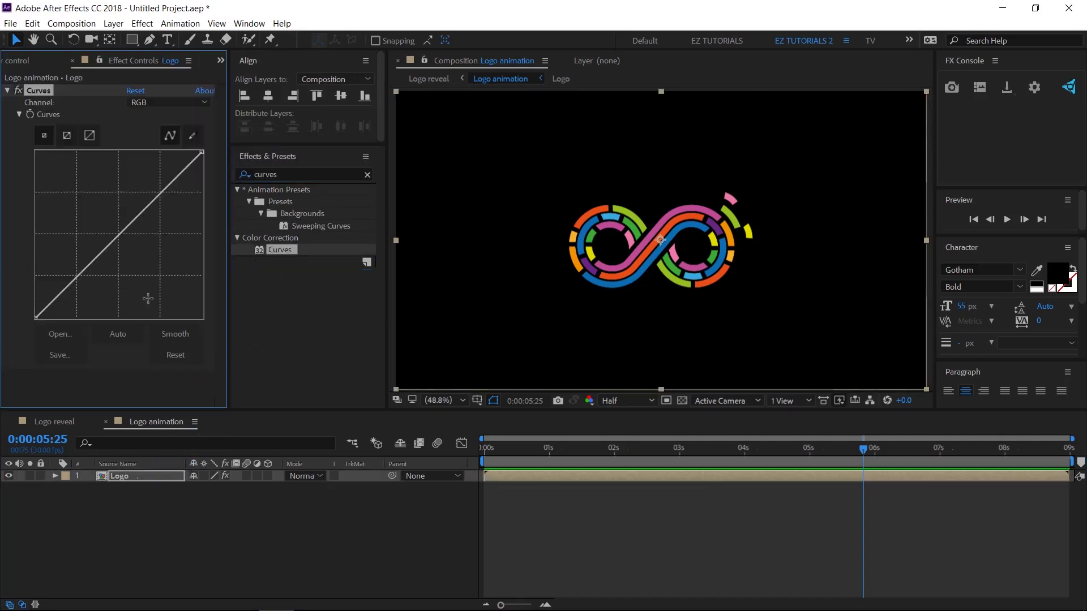
left_click_drag(121, 231, 134, 242)
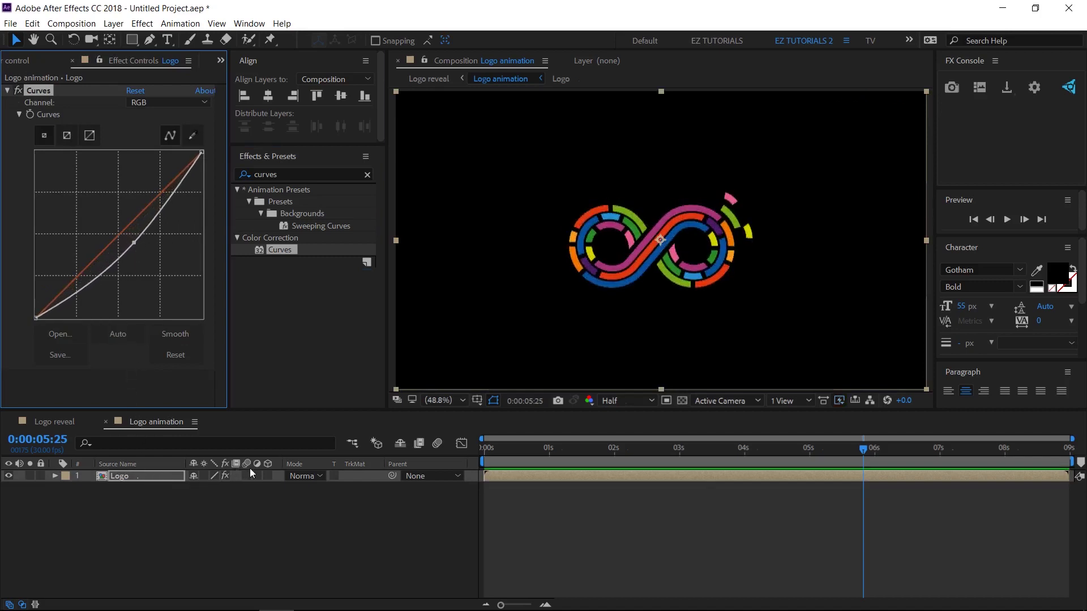
Make the Logo layer 3D and separate its Position property into individual X, Y and Z dimensions.
left_click(268, 475)
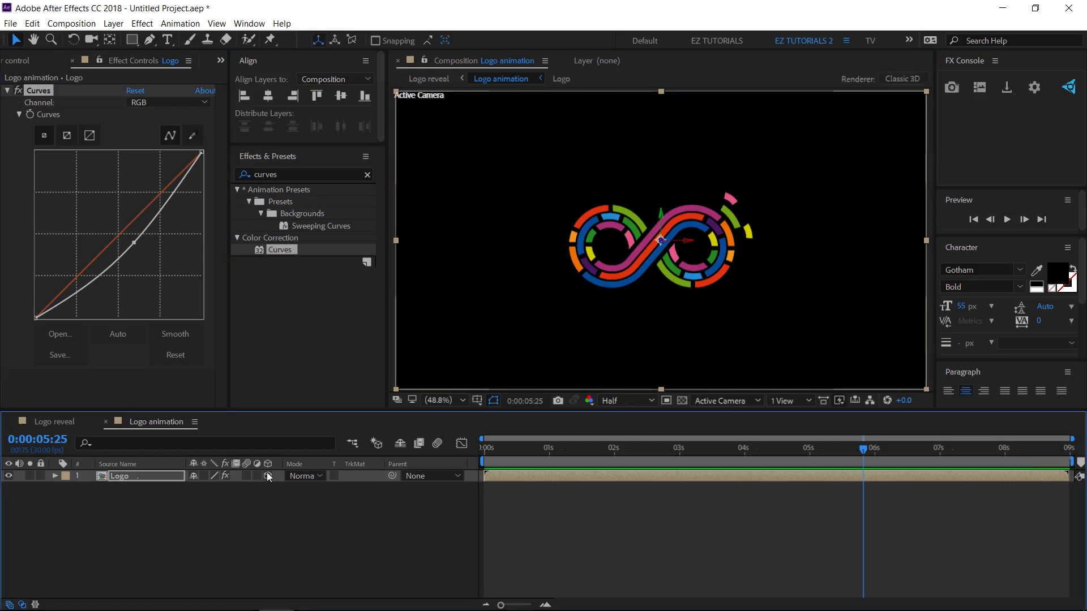
left_click(159, 474)
key("p")
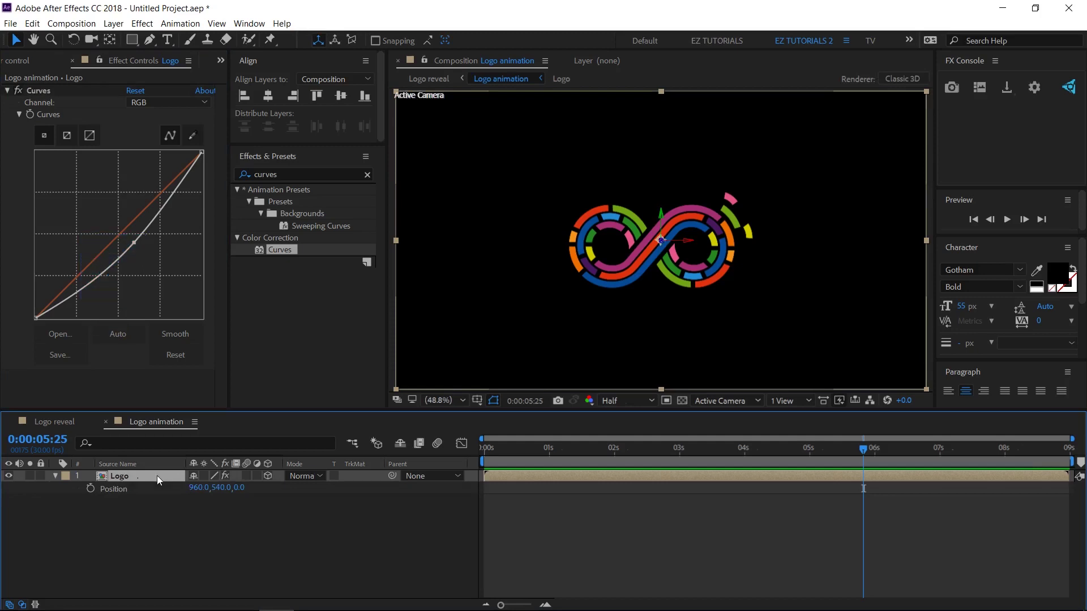
right_click(142, 487)
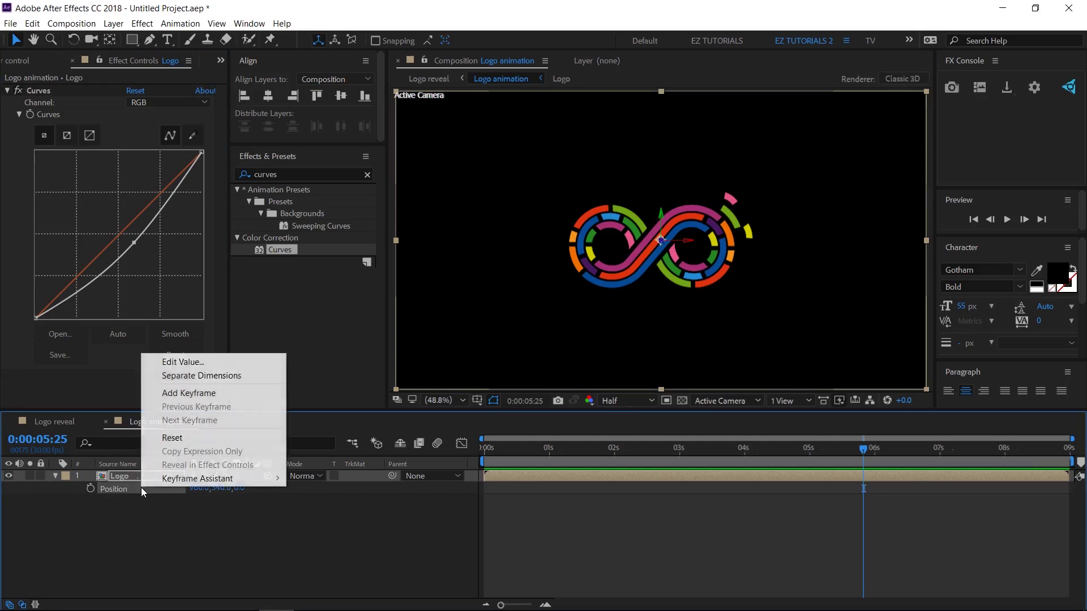
left_click(190, 378)
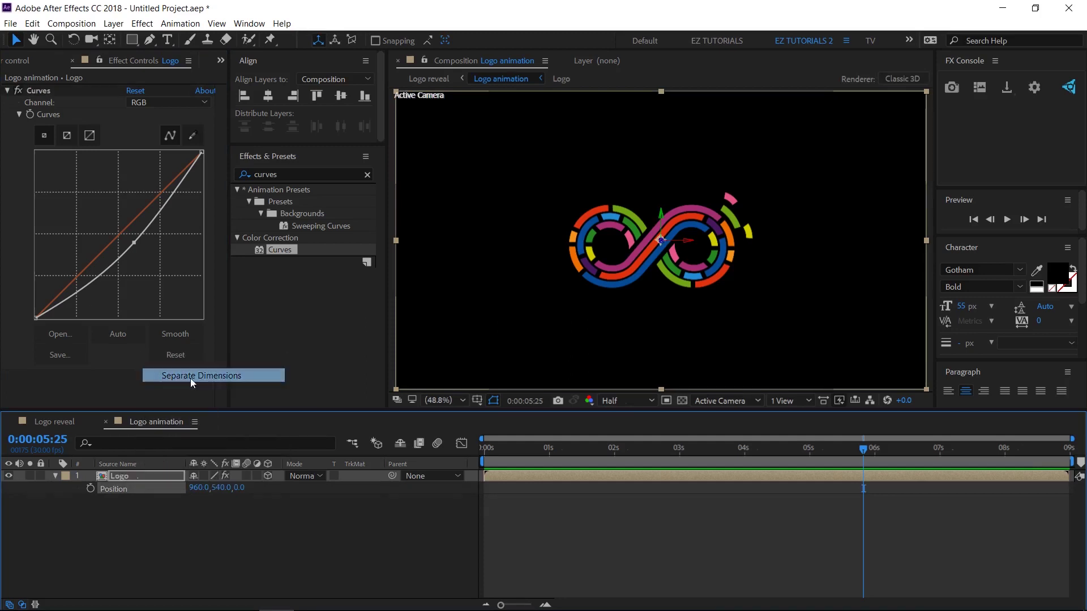
left_click(164, 541)
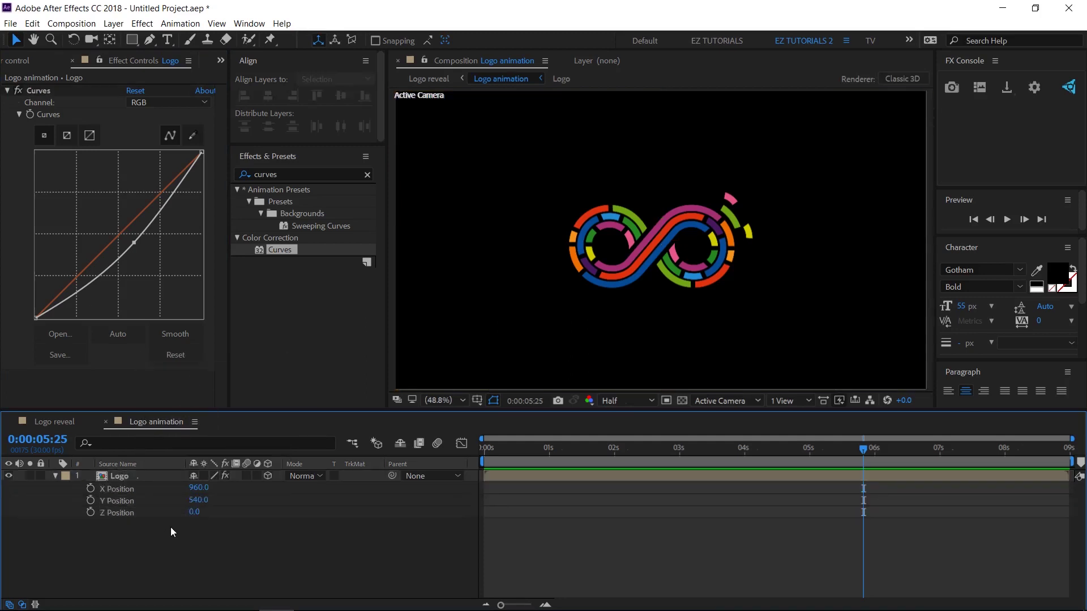
Add the expression "index" to the Logo layer's Z Position and collapse the layer's properties.
left_click(91, 511, "alt")
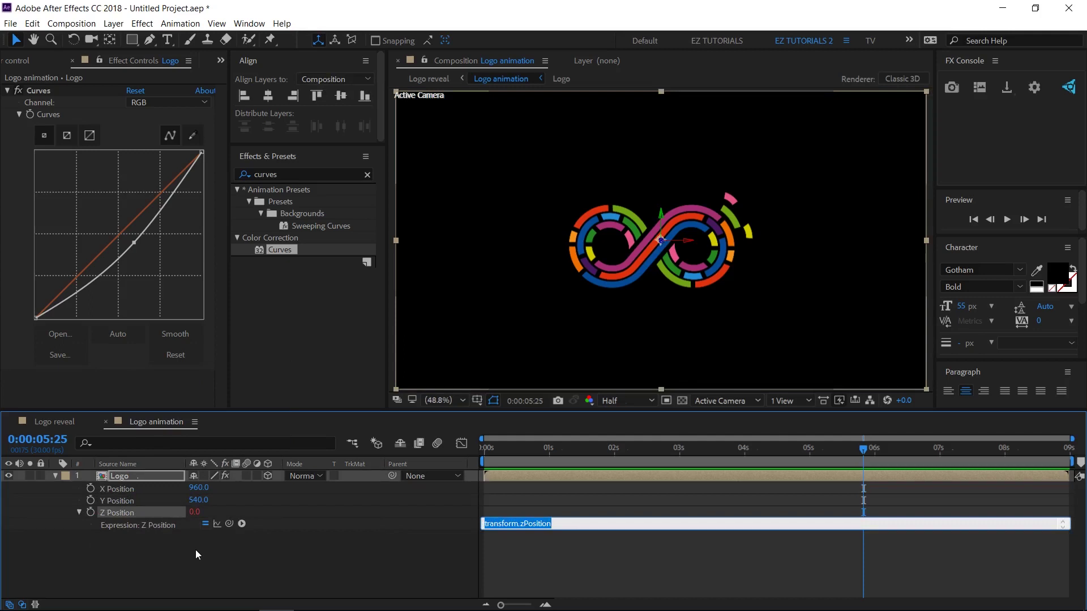
type("index")
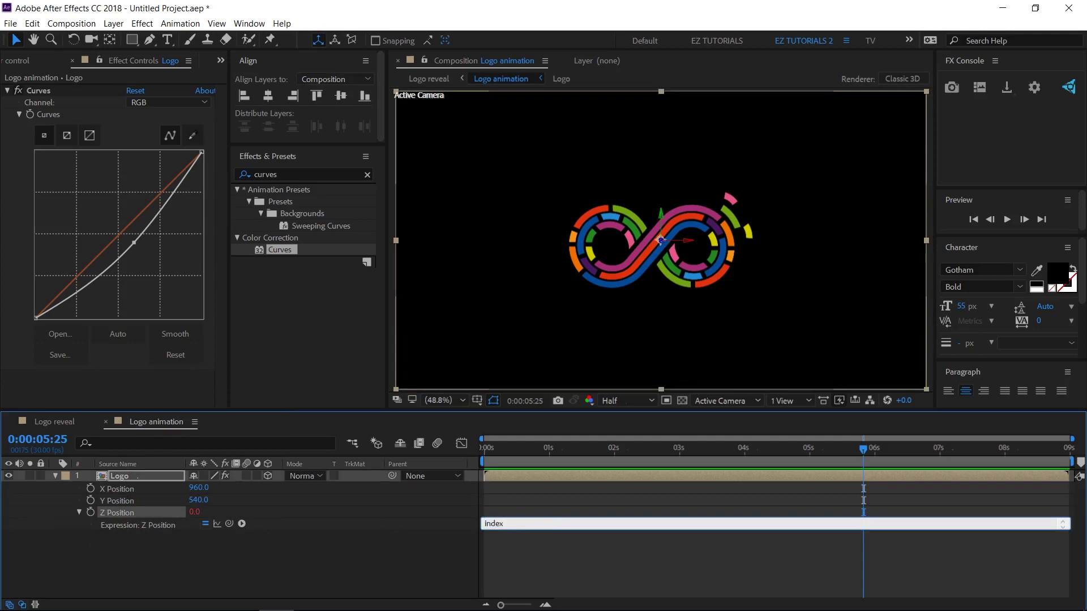
key("Return")
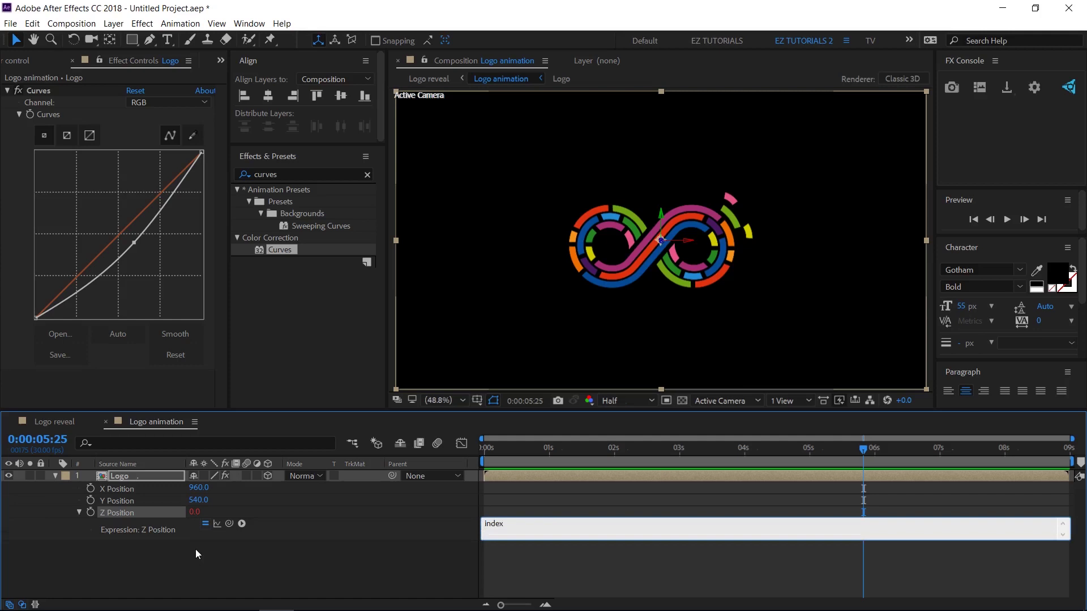
left_click(343, 573)
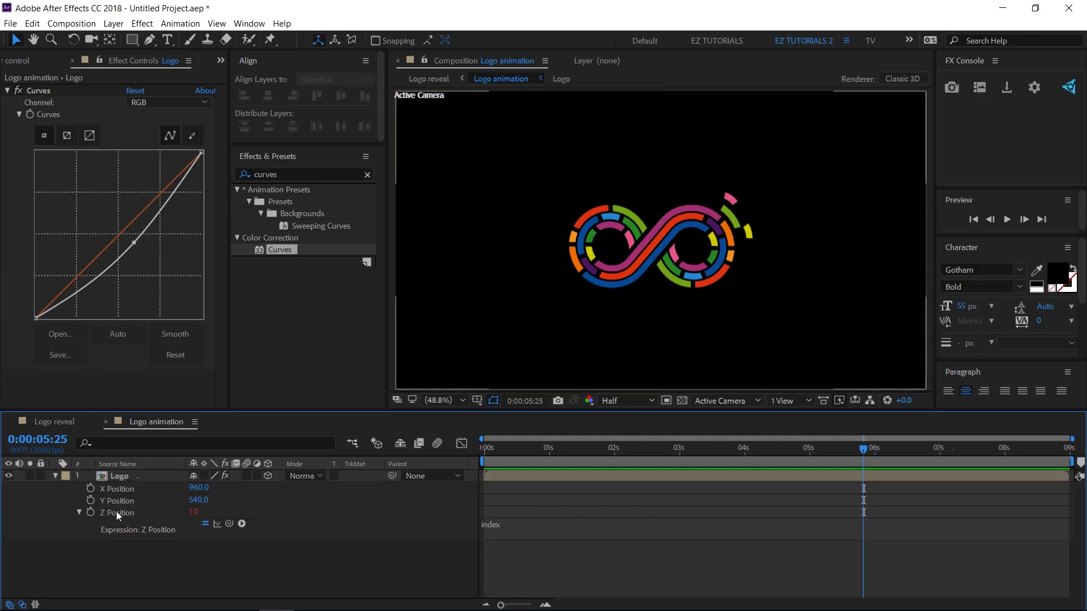
left_click(57, 474)
Duplicate the Logo layer repeatedly until the Logo animation composition holds 30 Logo layers.
left_click(117, 477)
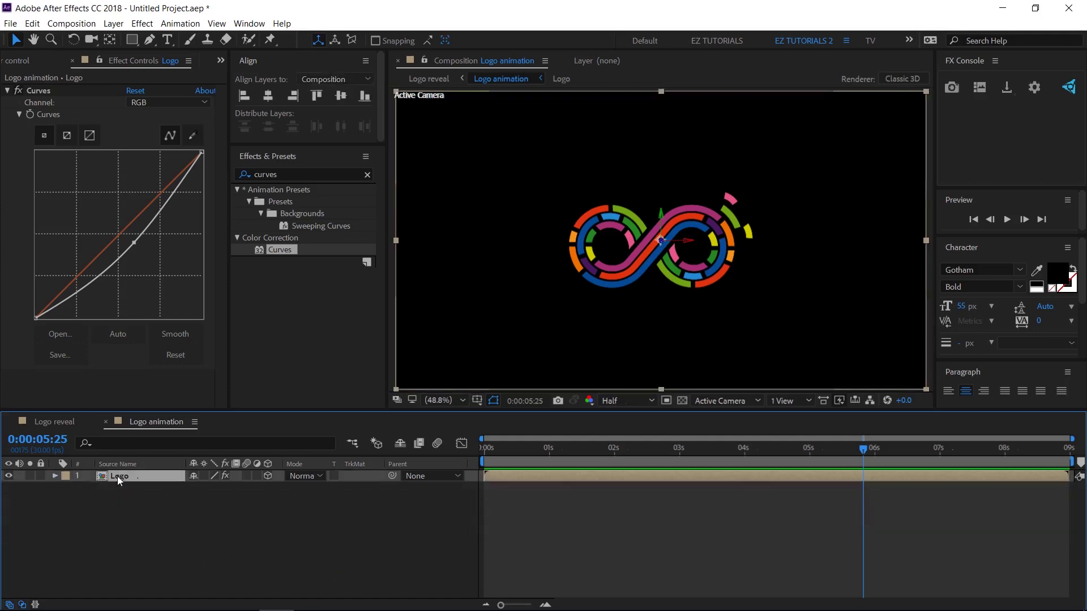
key("ctrl+d")
key("ctrl+d")
key("ctrl+d")
key("ctrl+d")
key("ctrl+d")
key("ctrl+d")
key("ctrl+d")
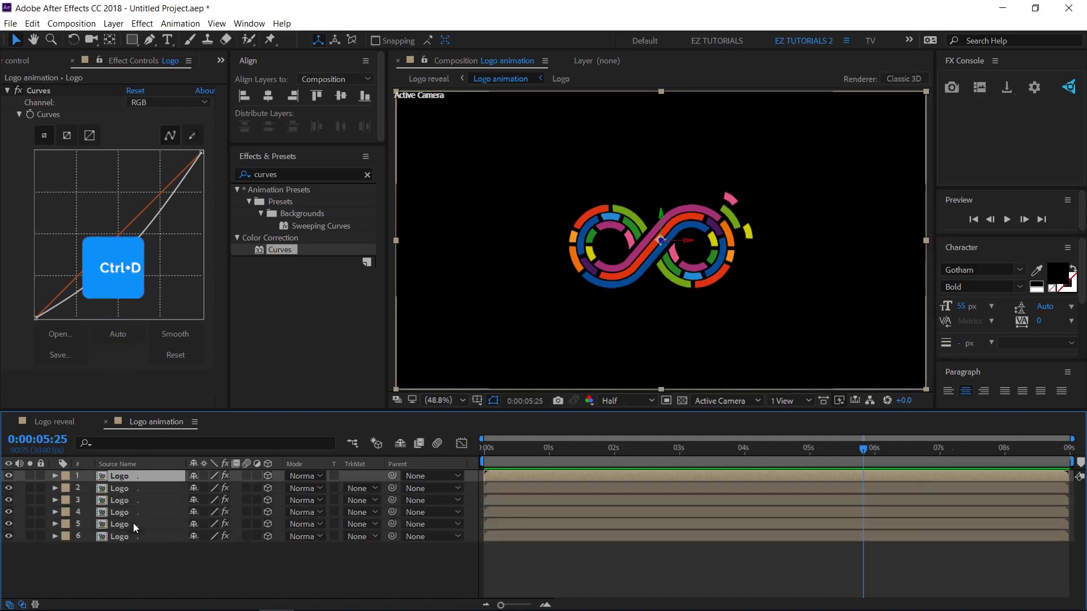
key("ctrl+d")
key("ctrl+d")
key("ctrl+d")
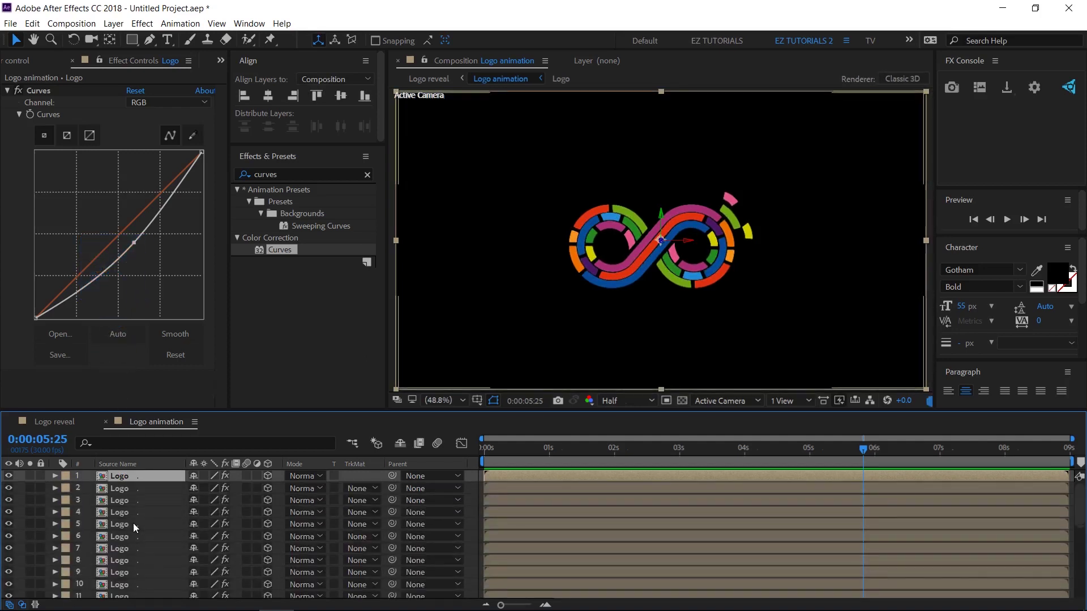
scroll(136, 527, "down", 6)
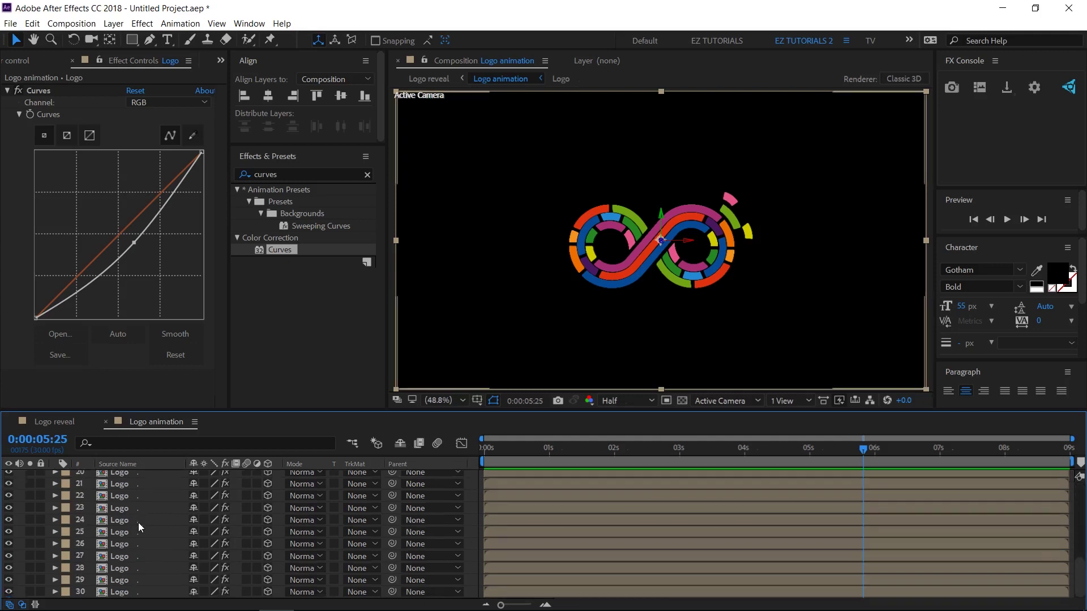
scroll(102, 538, "up", 6)
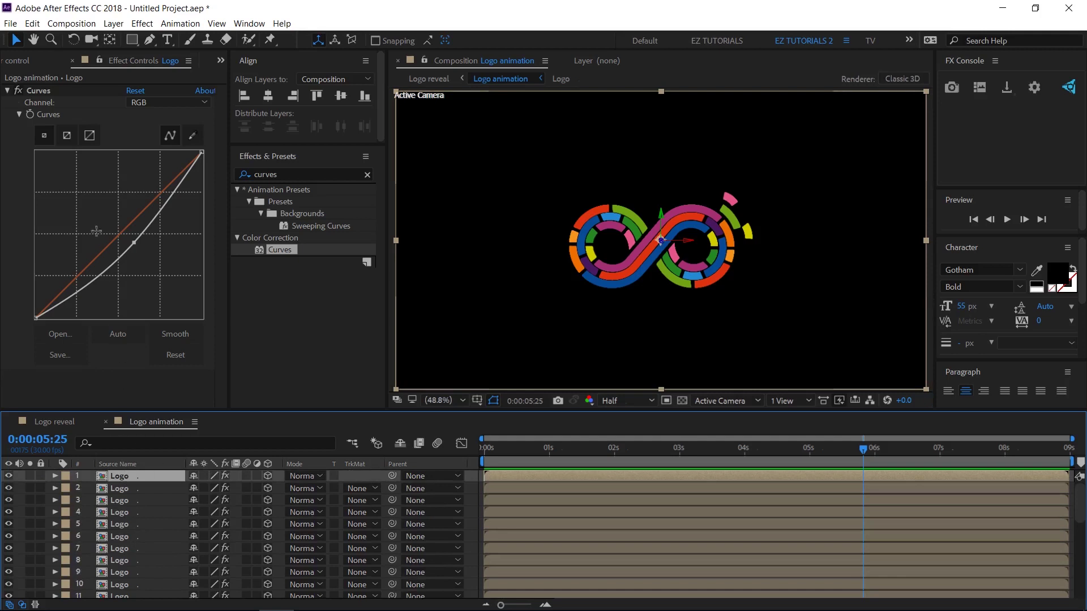
Delete the Curves effect from the topmost Logo layer and check the extruded logo in Custom View 1, returning to Active Camera.
left_click(43, 94)
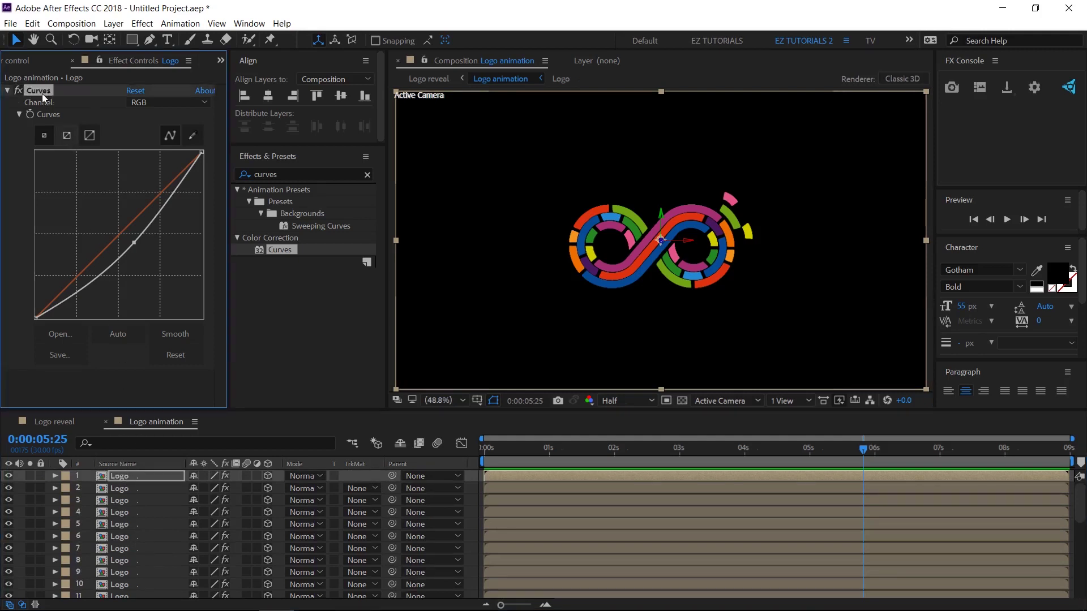
key("Delete")
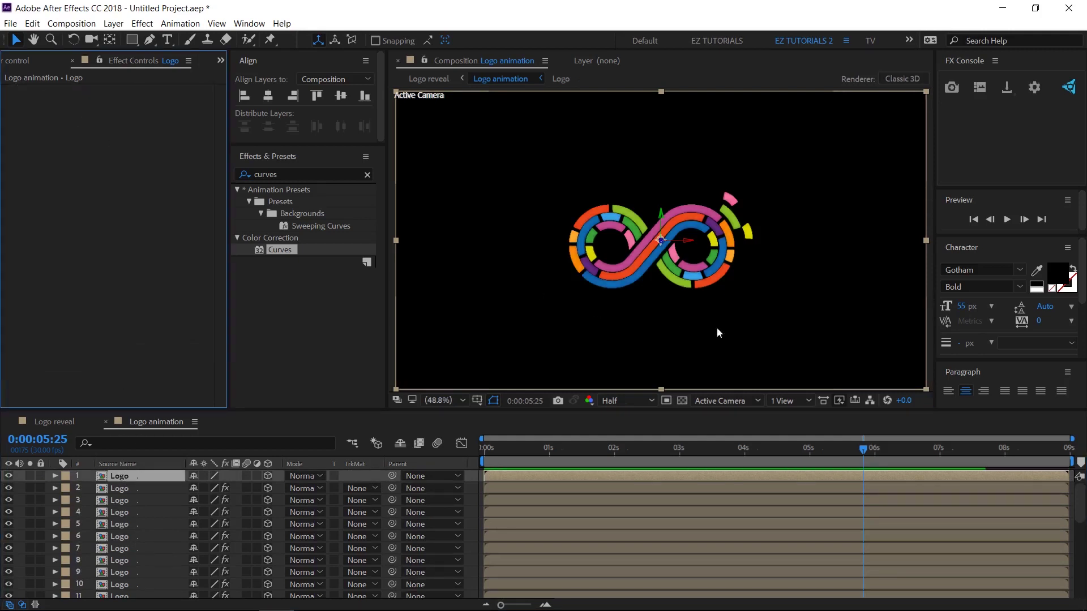
left_click(733, 402)
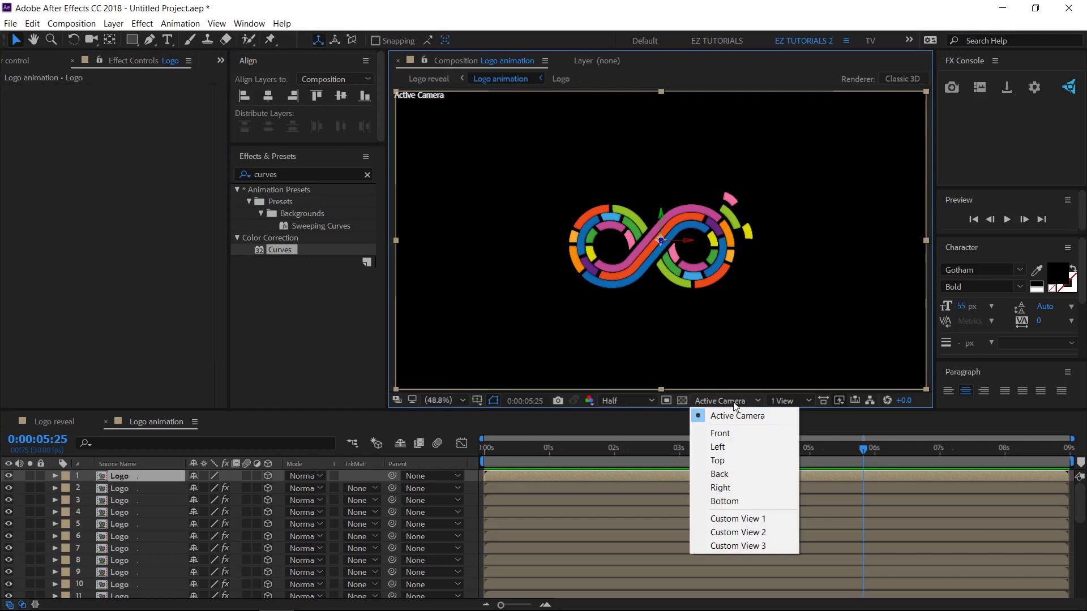
left_click(739, 518)
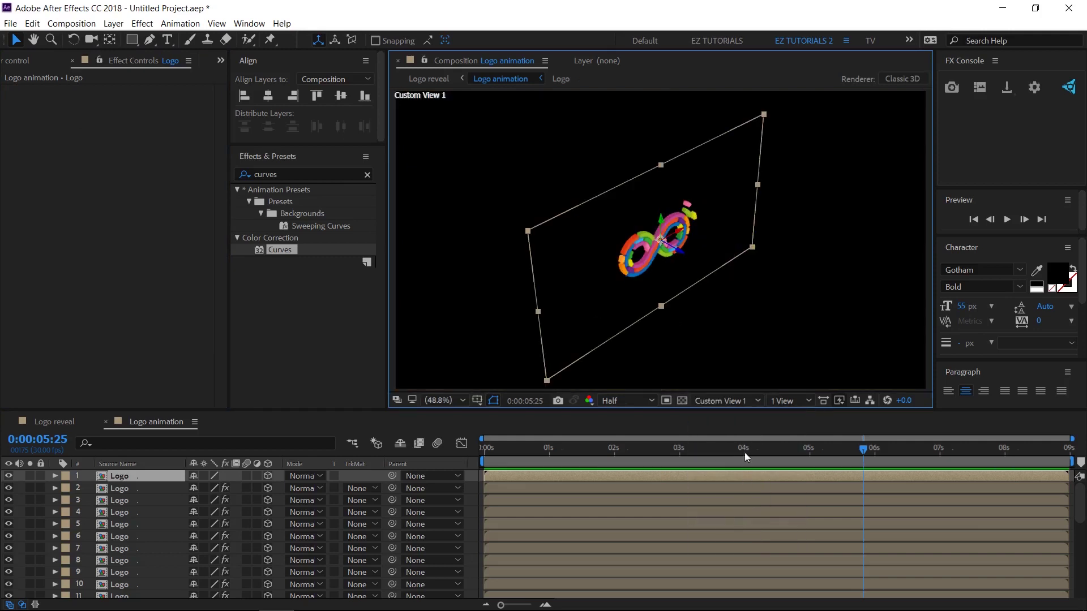
left_click(741, 403)
left_click(738, 416)
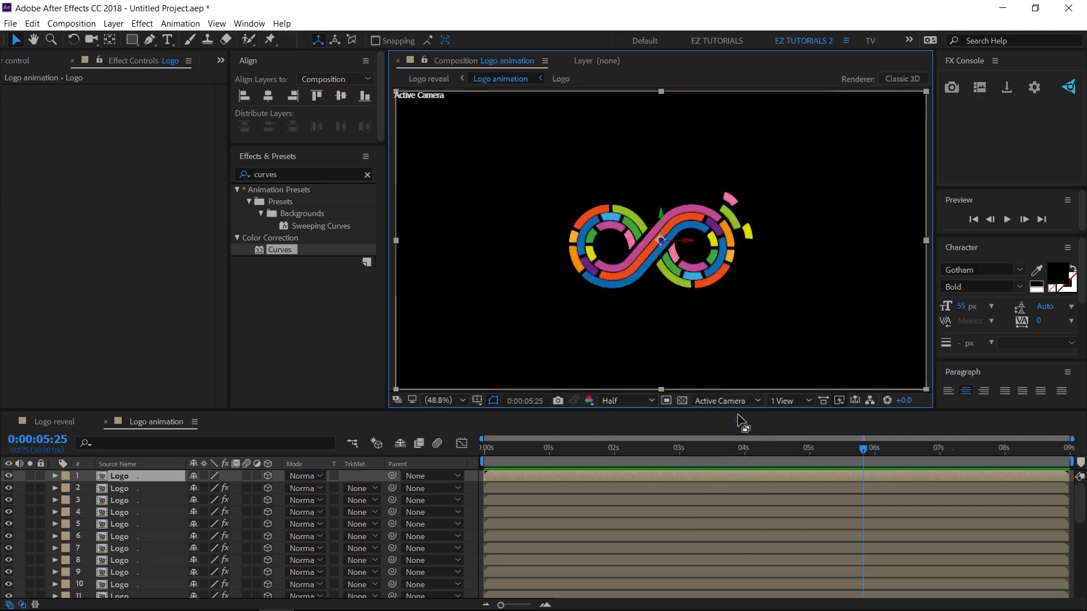
Return to the Logo reveal composition and make the Logo animation layer start at 0:00:03:05.
left_click(106, 422)
left_click(50, 423)
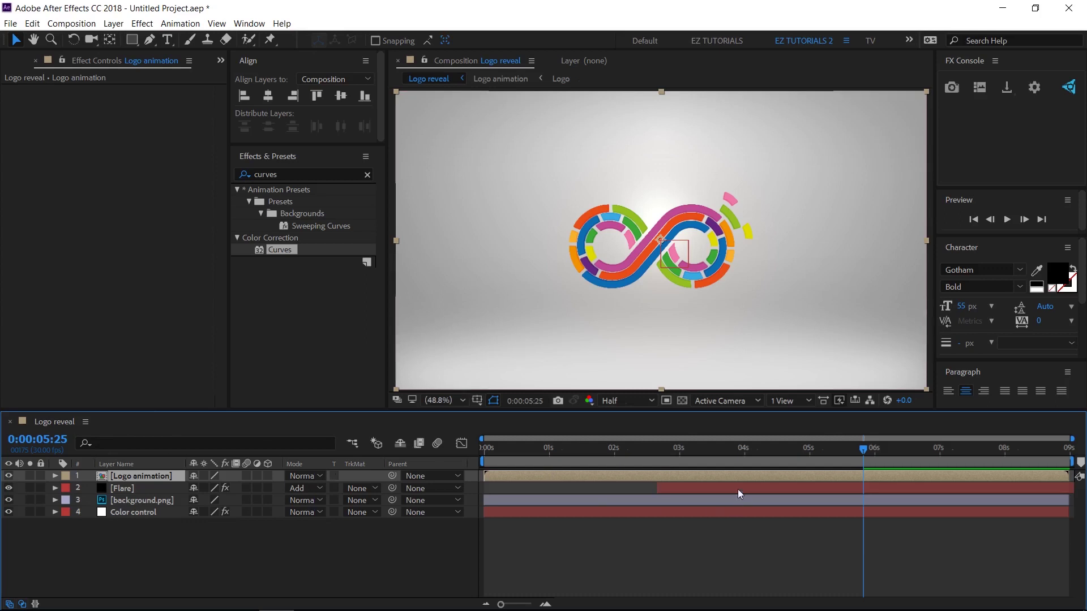
left_click(691, 451)
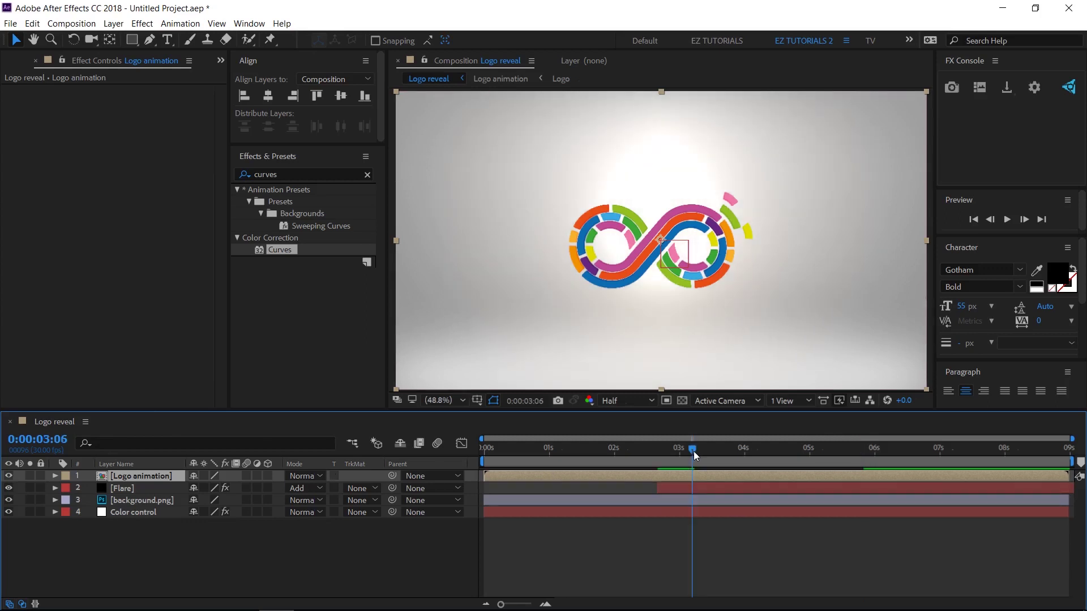
left_click(692, 452)
key("alt+bracketleft")
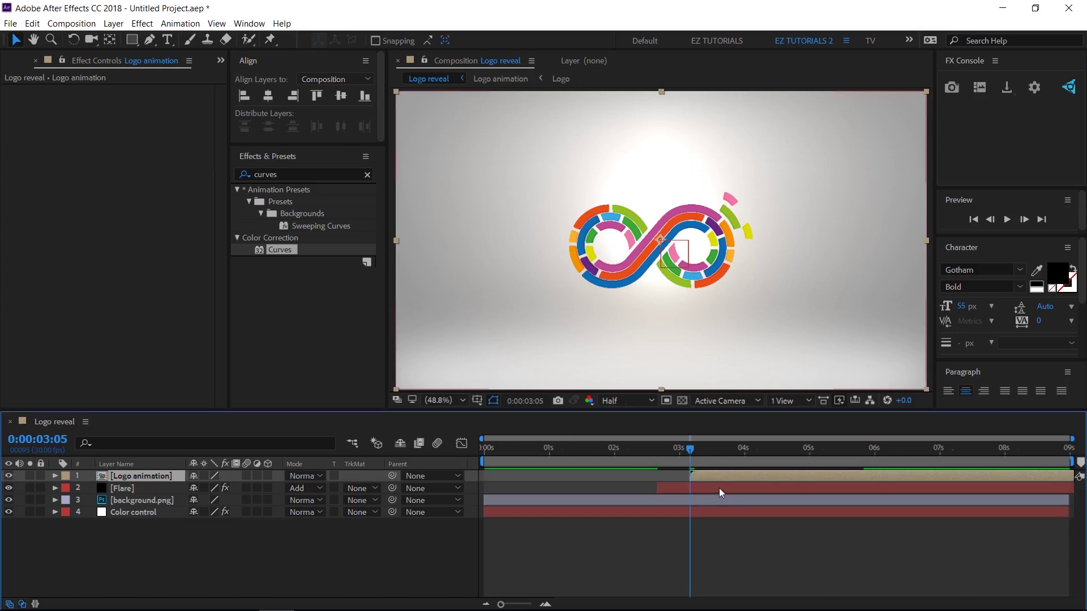
Enable Collapse Transformations and the 3D switch for the Logo animation layer.
left_click(202, 474)
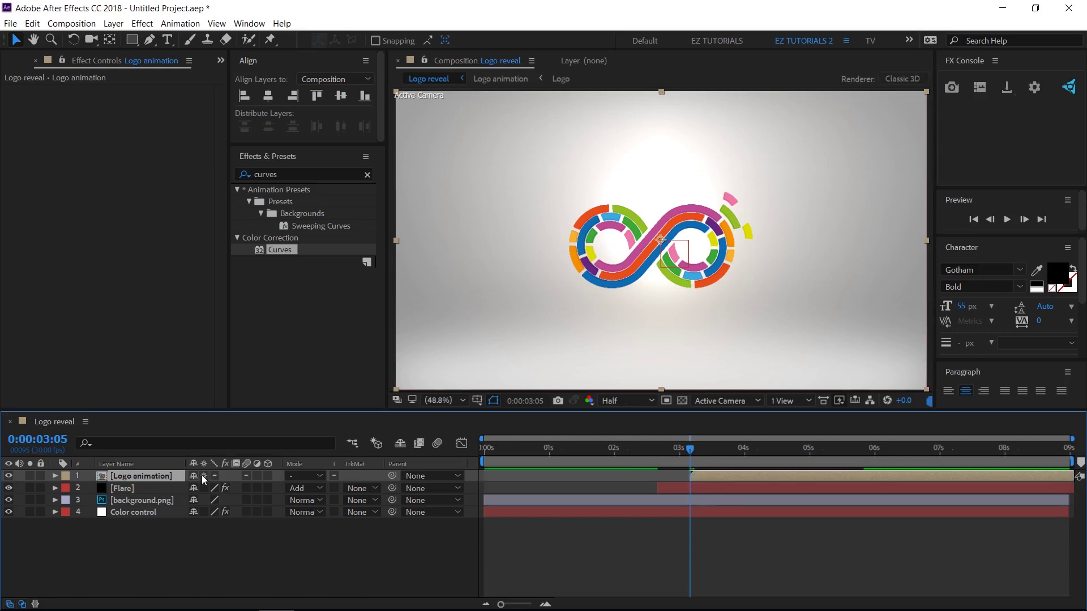
left_click(265, 475)
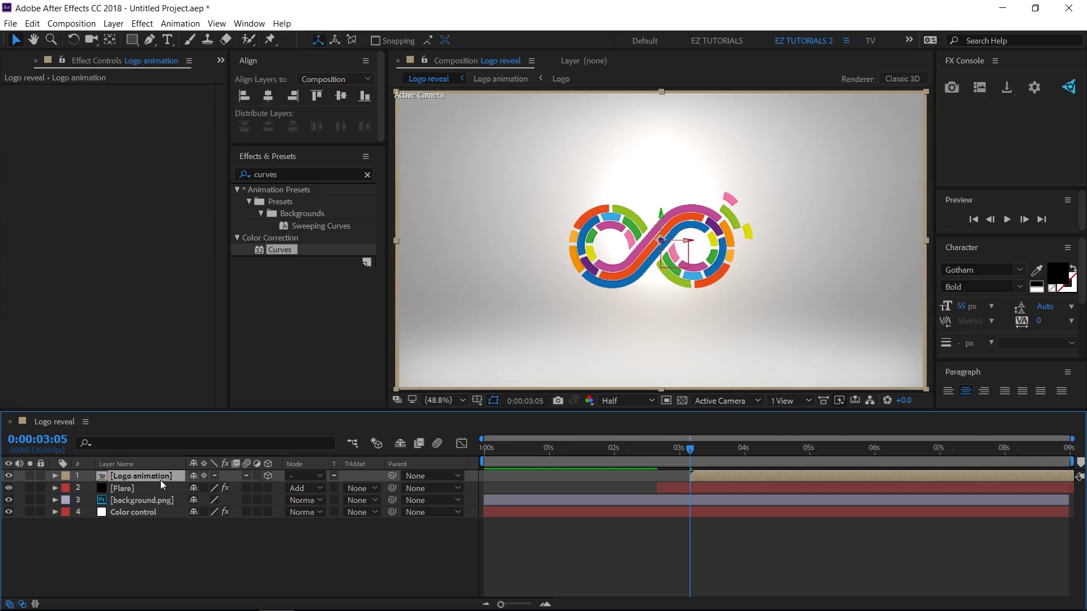
Keyframe the Logo animation layer's Y Rotation at 0:00:03:05 with a value of 80°.
key("r")
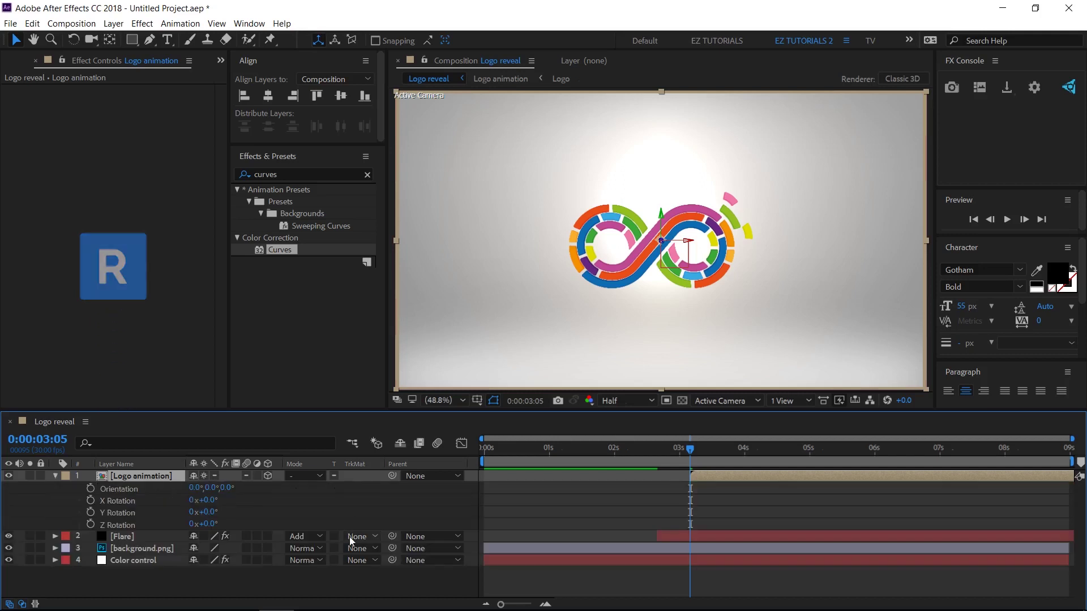
left_click(90, 512)
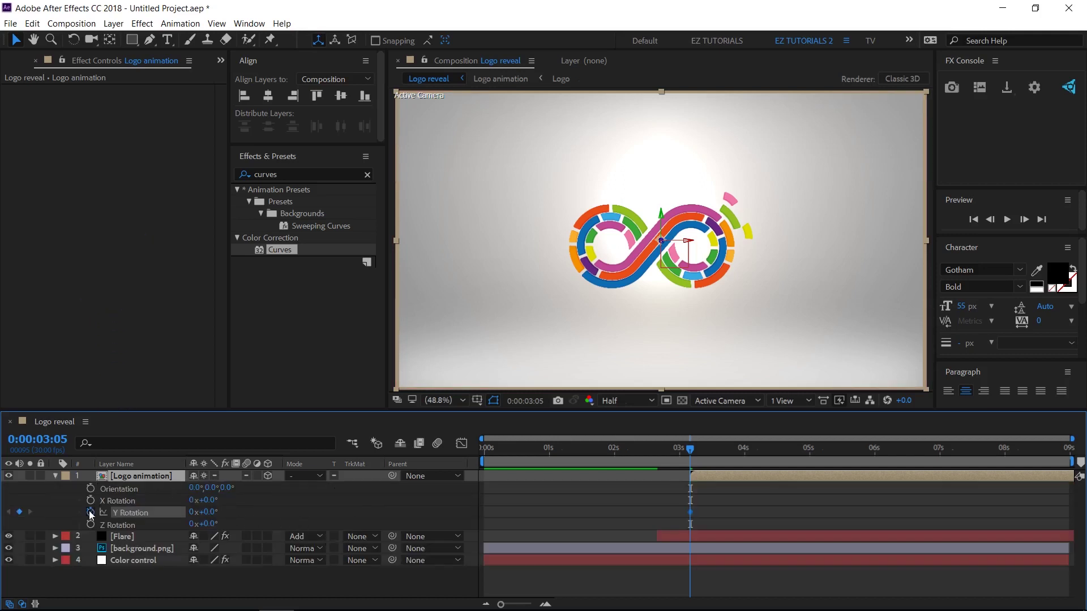
left_click(207, 512)
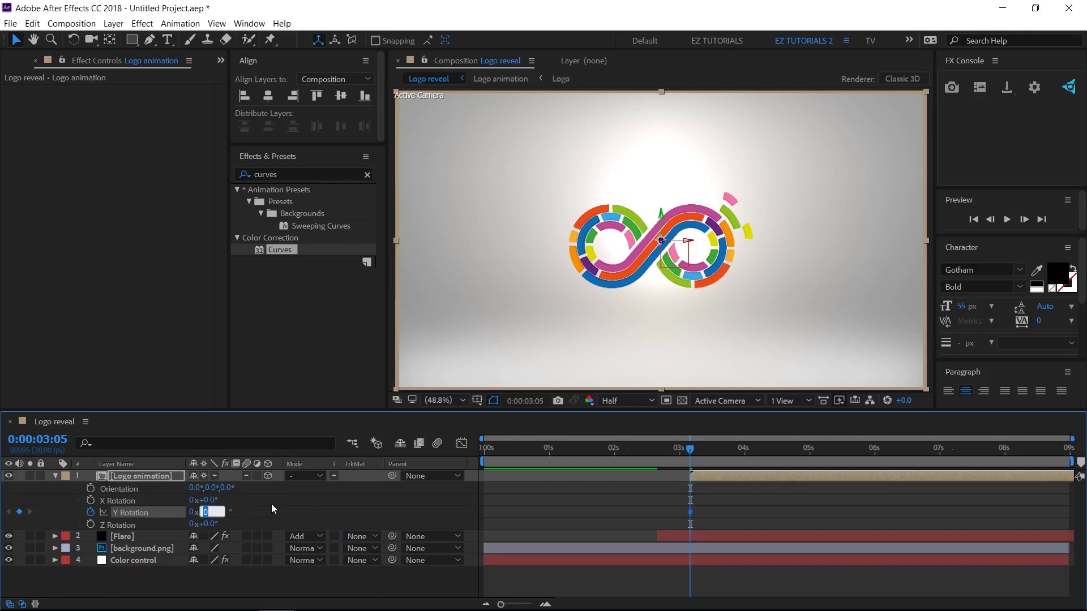
type("80")
key("Return")
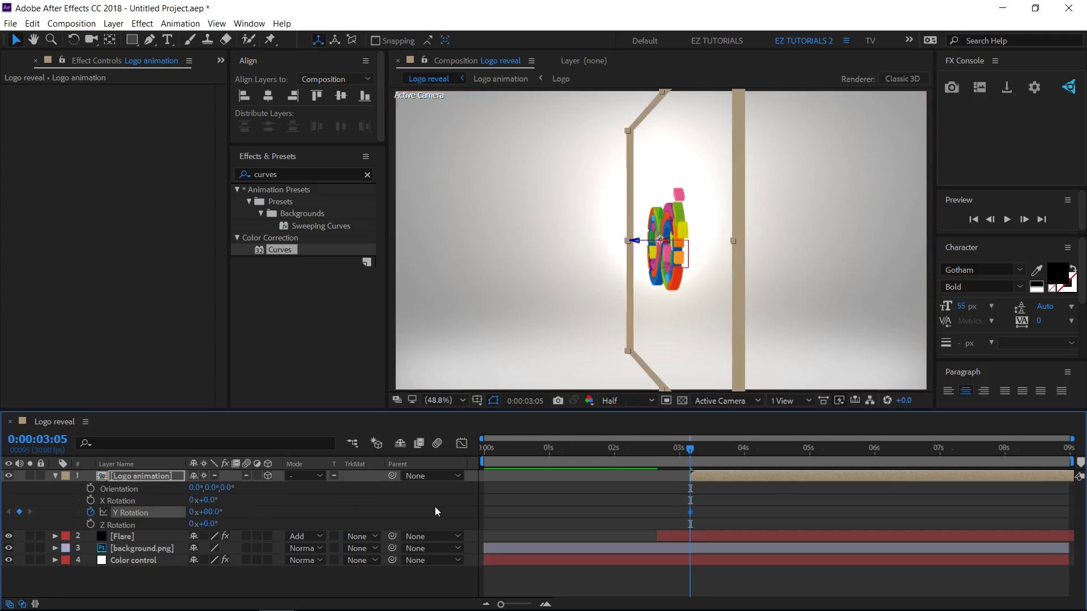
Keyframe the Logo animation layer's Y Rotation to 0° at 0:00:04:10 and apply Easy Ease to that keyframe.
left_click(766, 450)
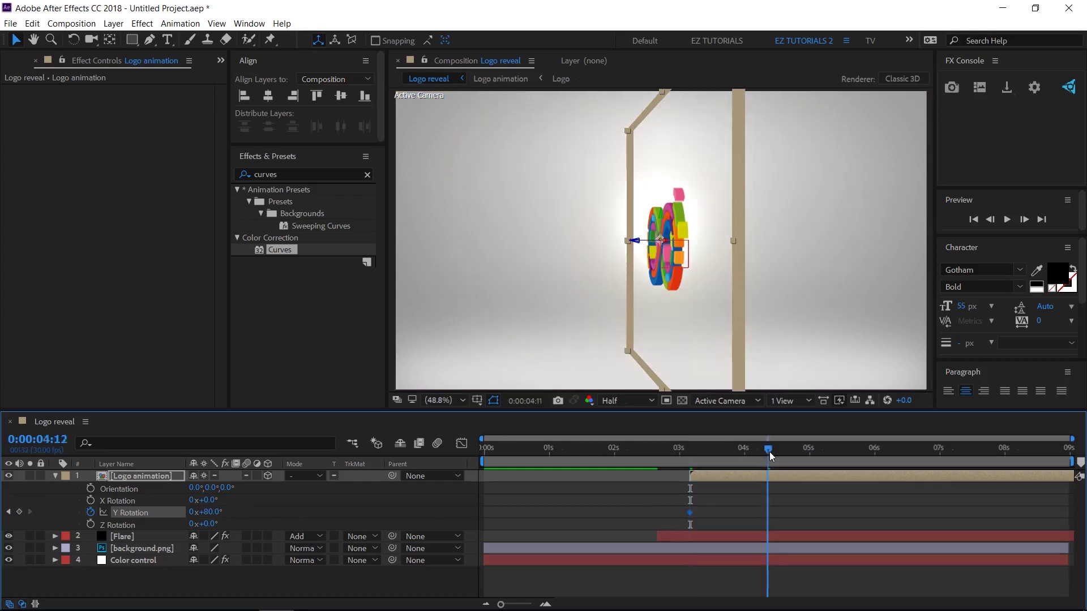
left_click(207, 512)
type("0")
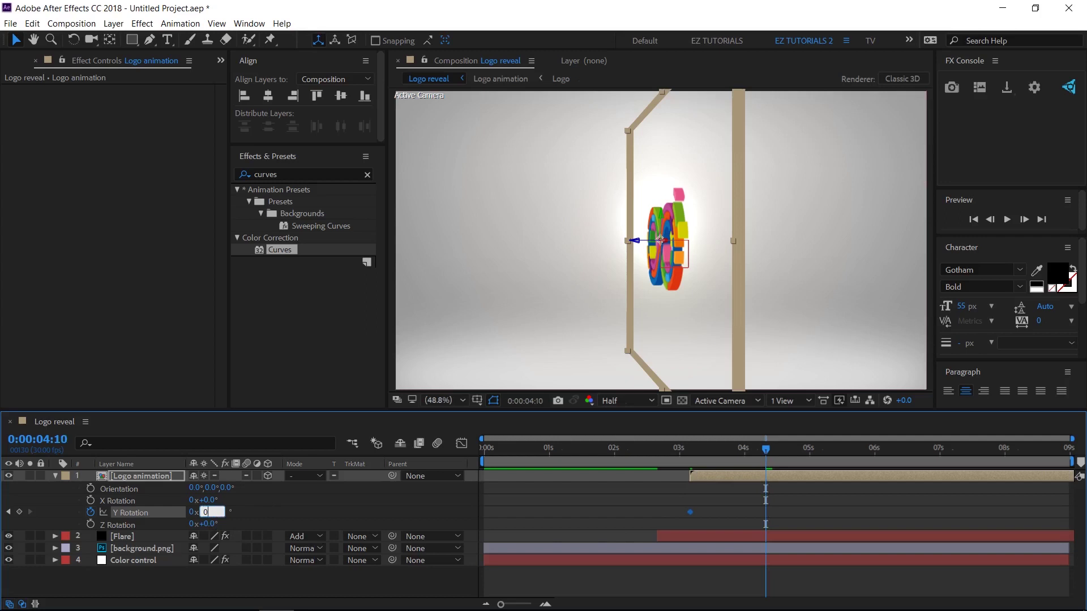
key("Return")
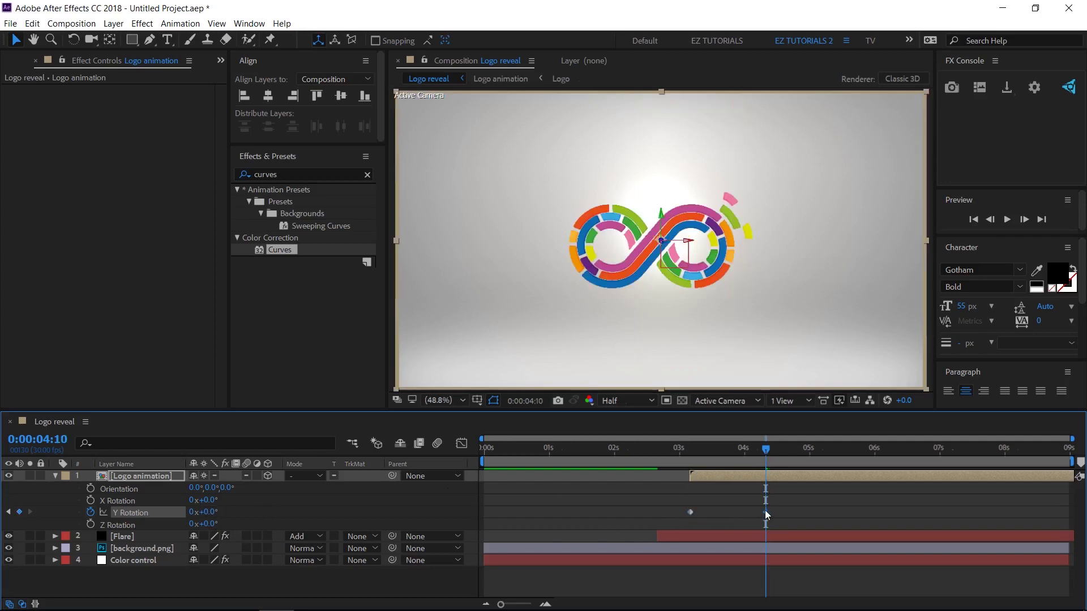
right_click(765, 510)
mouse_move(826, 502)
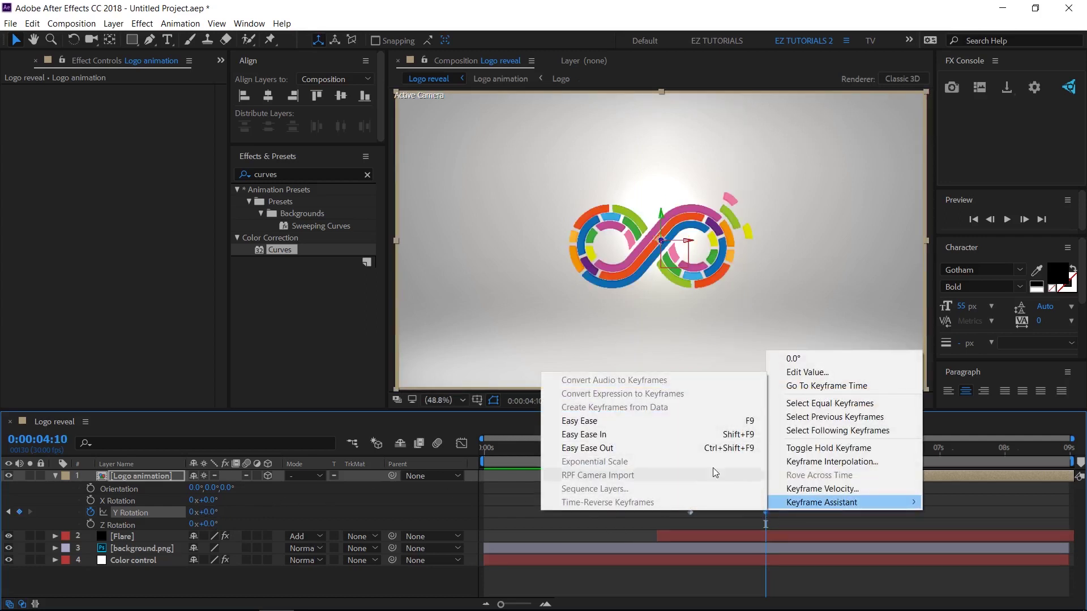
left_click(603, 422)
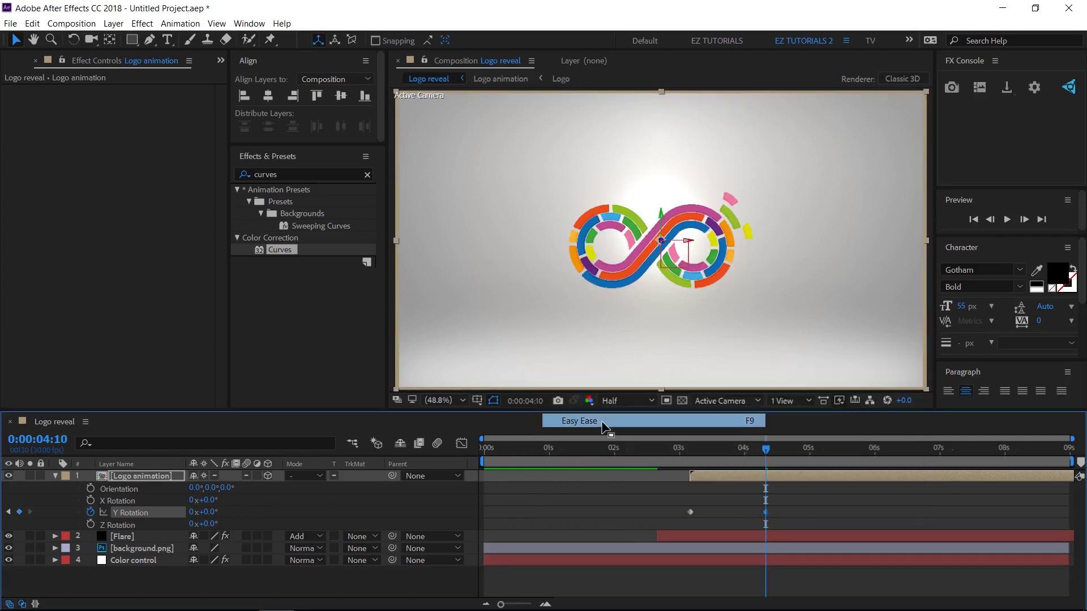
Set a starting Position keyframe on the Logo animation layer at 0:00:03:05.
left_click(690, 449)
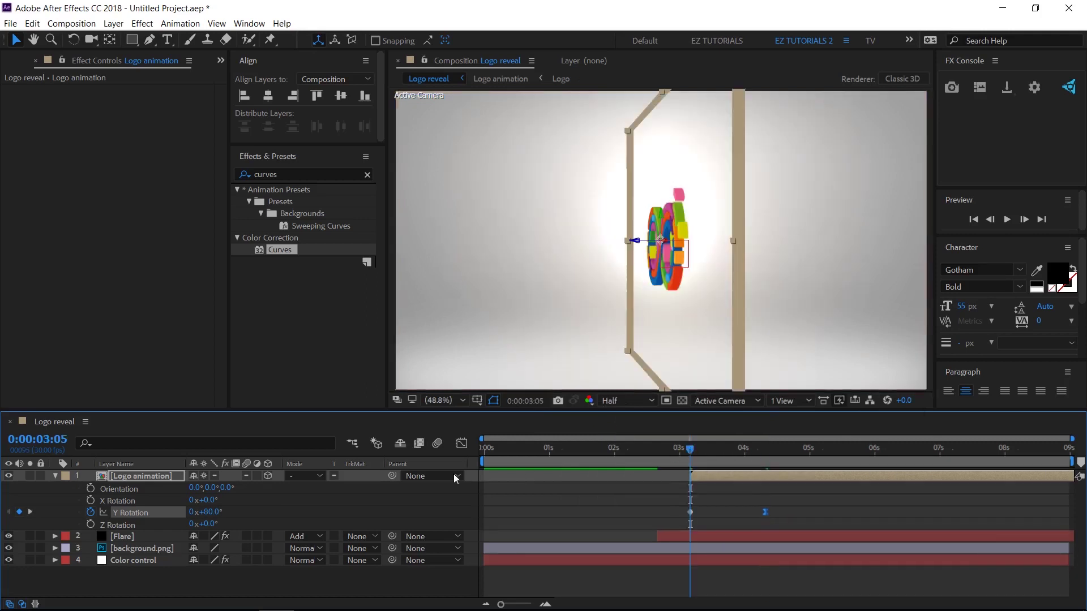
left_click(145, 476)
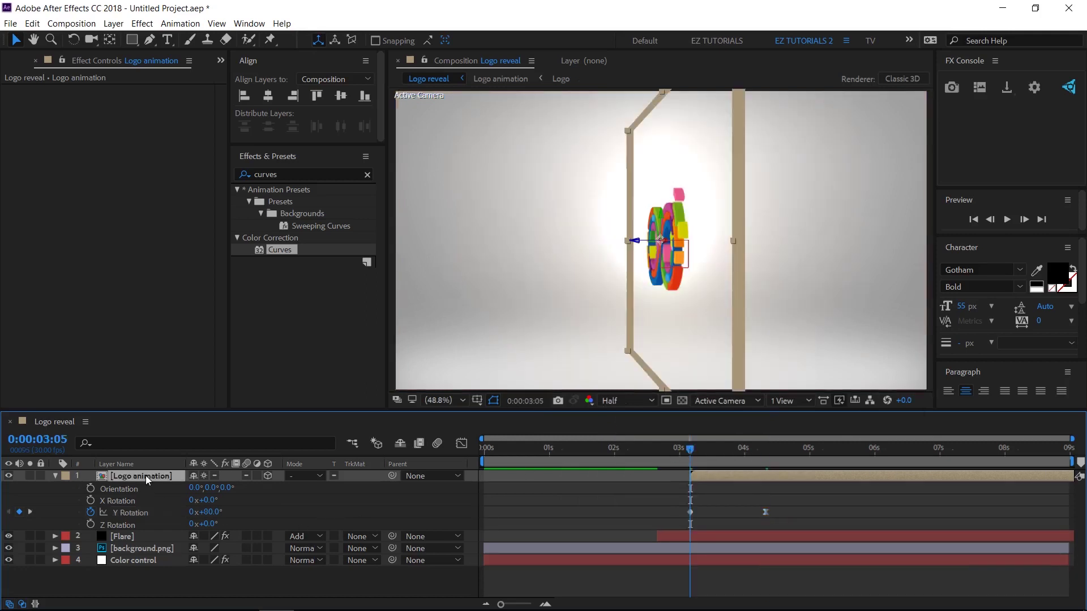
key("p")
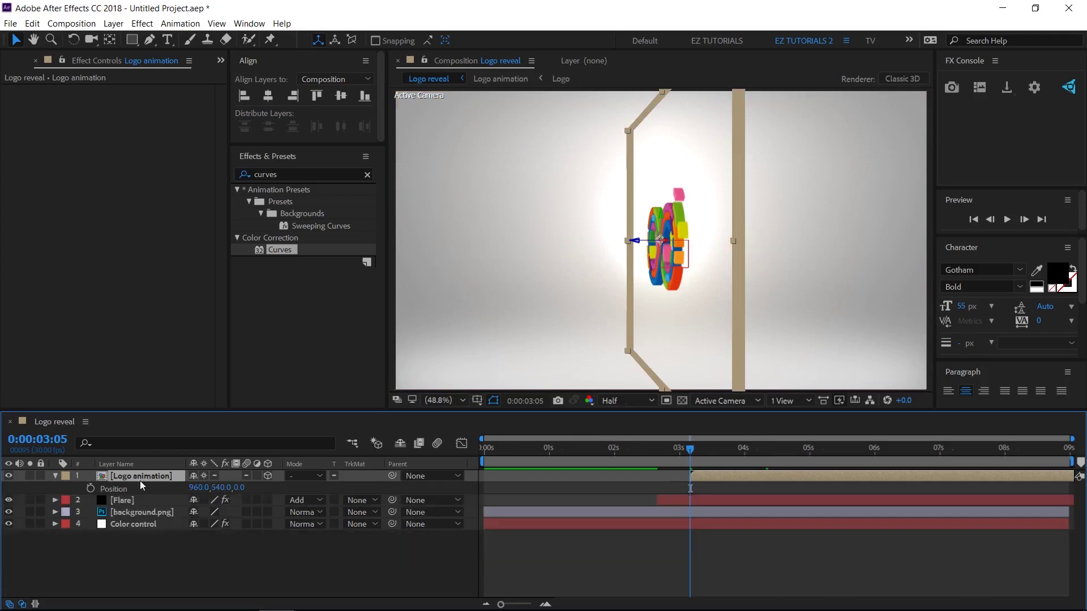
left_click(91, 488)
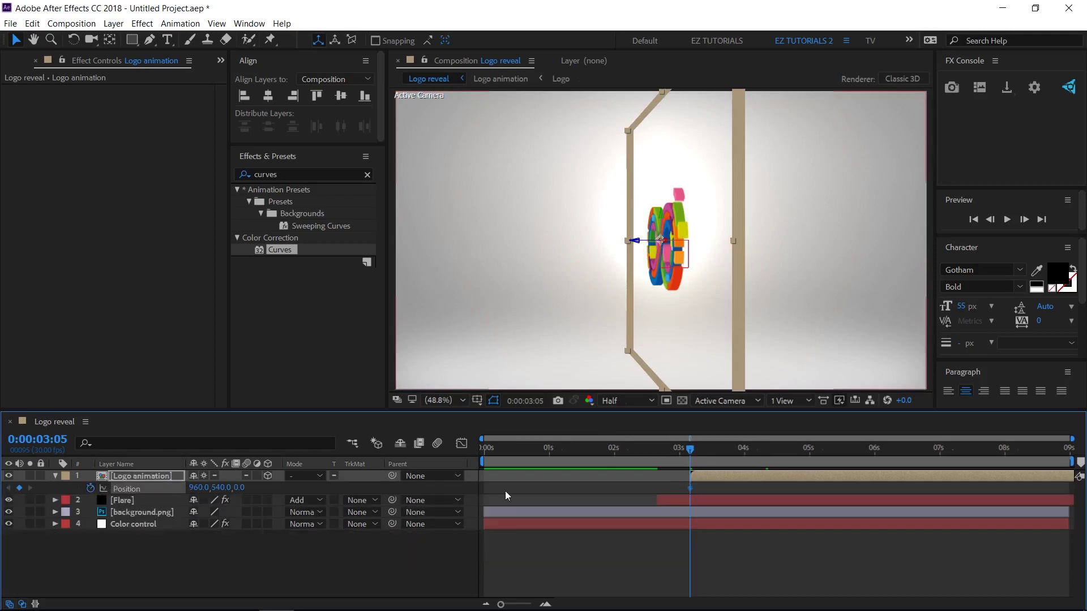
Keyframe the Logo animation layer's Z Position to 500 at 0:00:08:29 and collapse its properties.
left_click_drag(988, 450, 1067, 448)
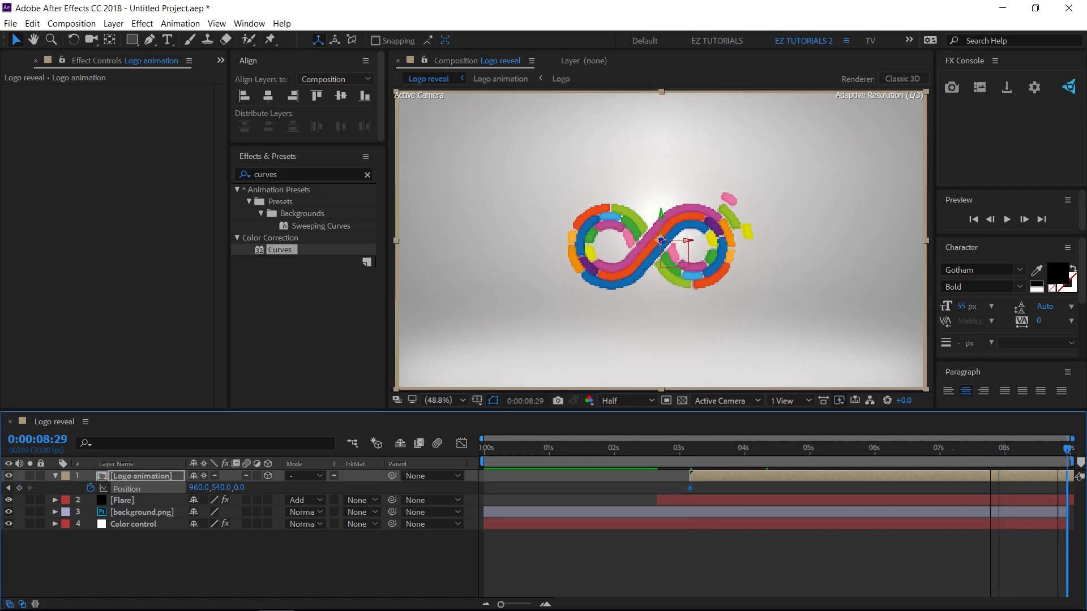
left_click(240, 488)
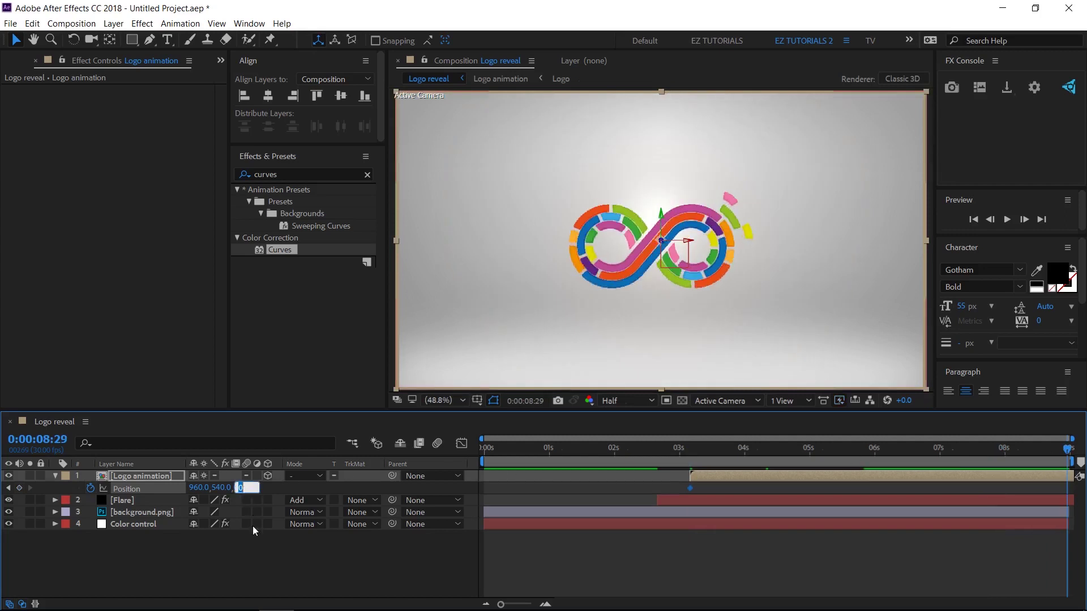
type("5")
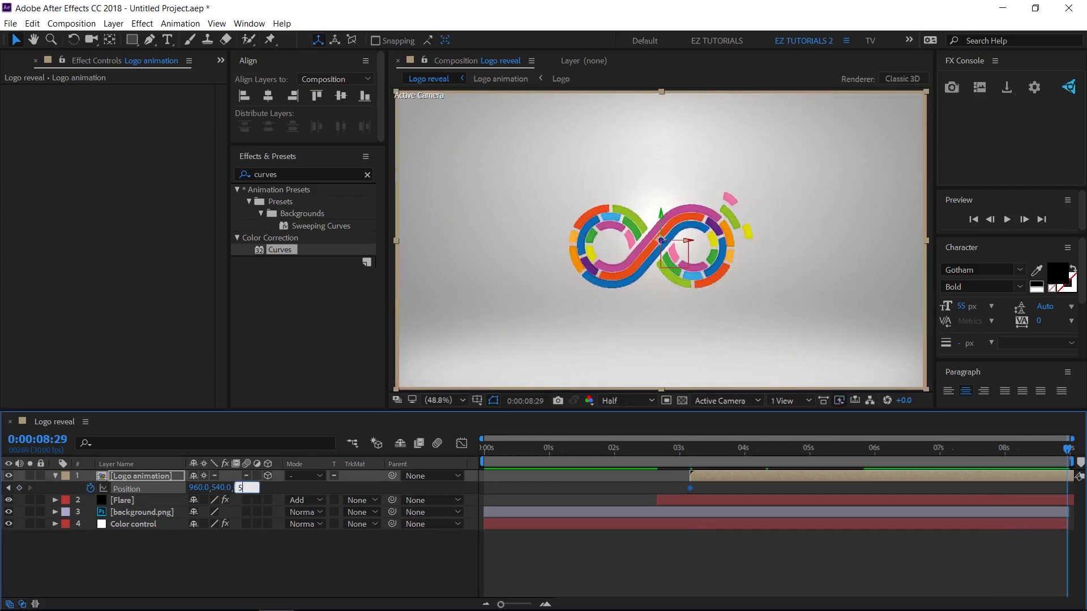
type("00")
key("Return")
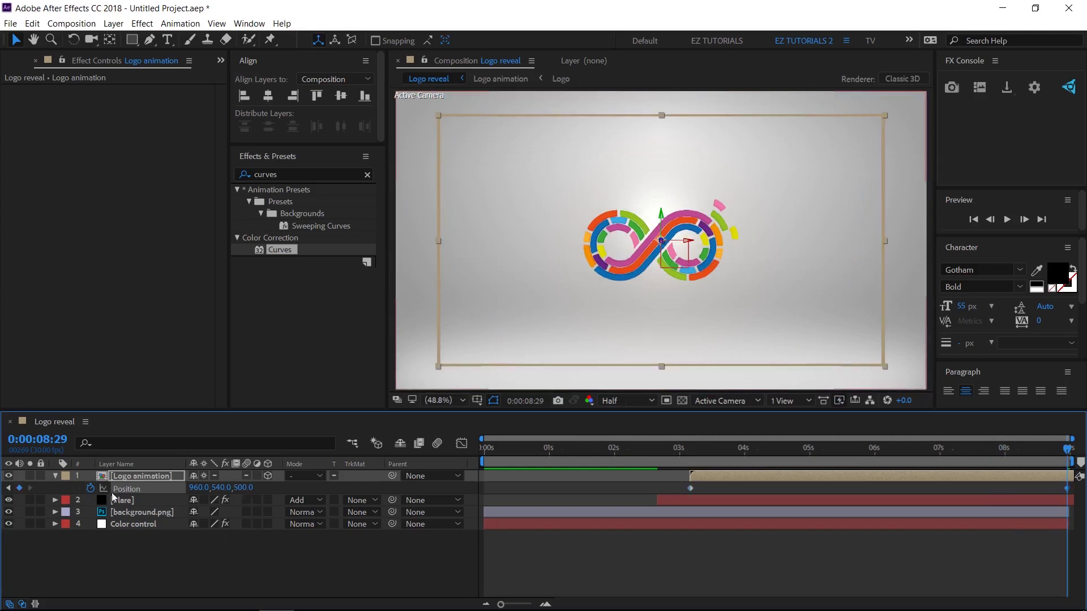
left_click(56, 476)
left_click(187, 555)
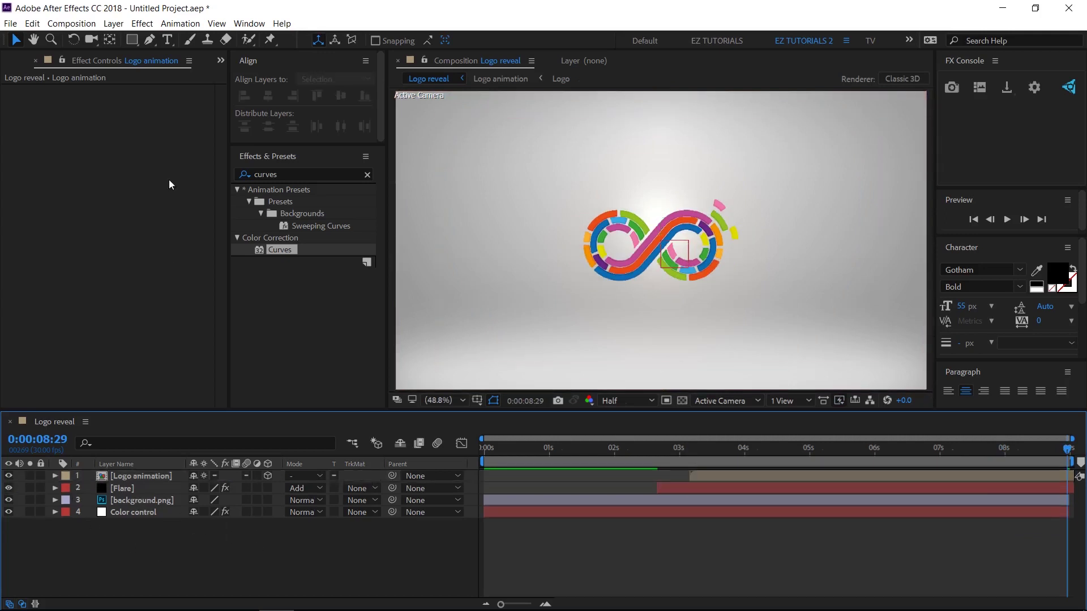
Add a text layer reading "proinfinity" beneath the logo in the Logo reveal composition.
left_click(167, 41)
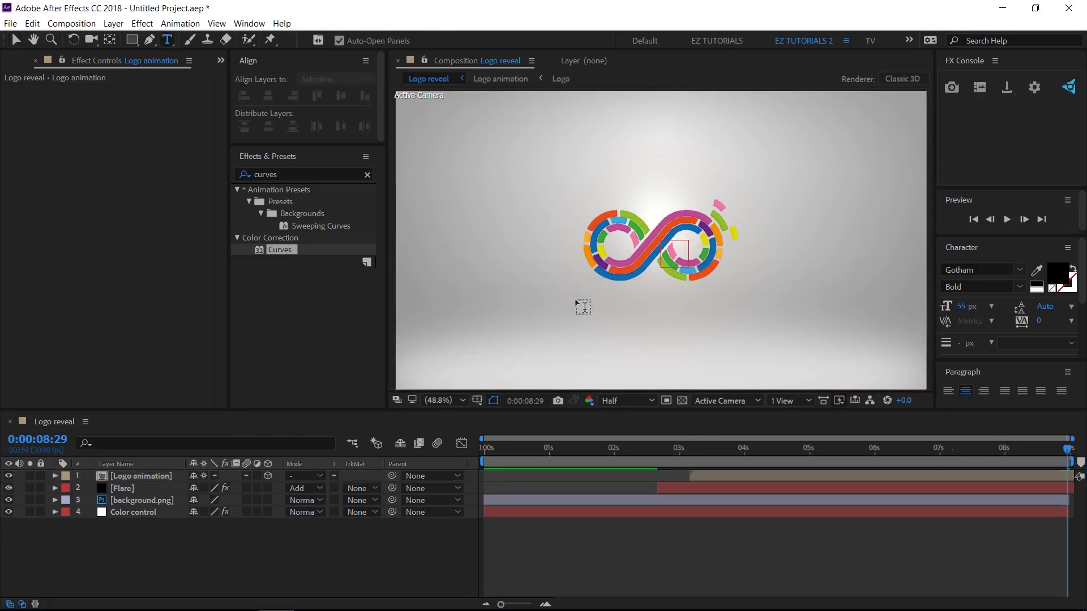
left_click(604, 300)
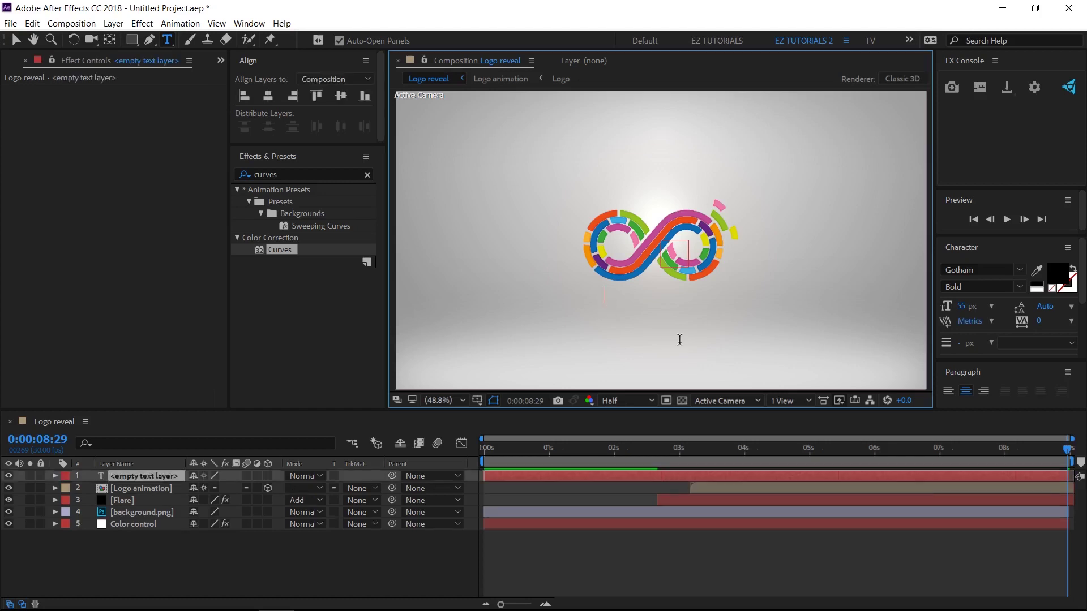
type("pro")
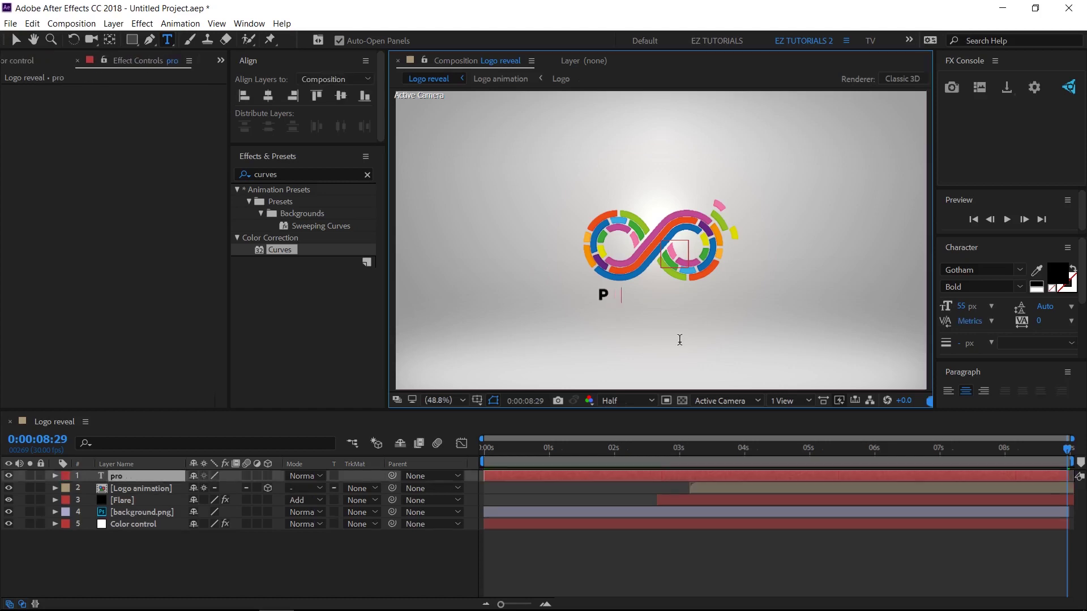
type("infi")
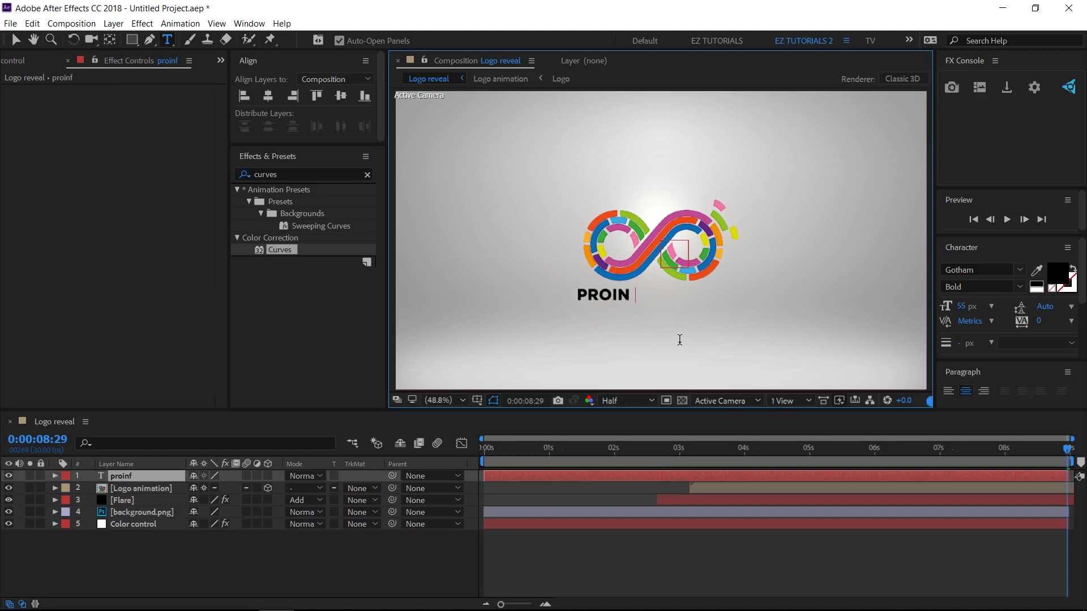
type("nity")
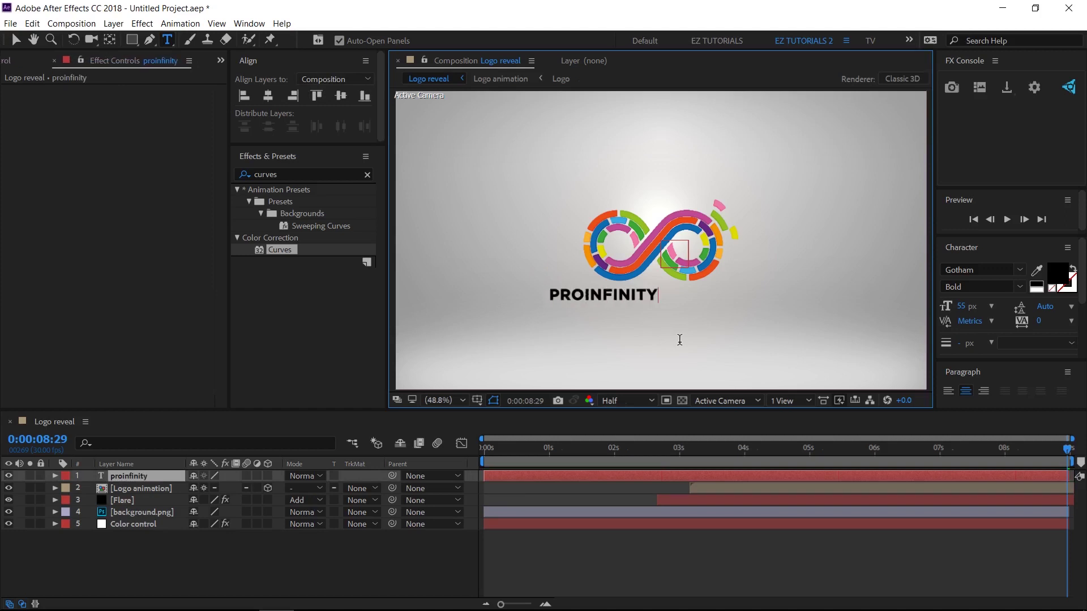
Move the proinfinity text slightly lower under the logo and center it horizontally in the composition.
left_click(16, 39)
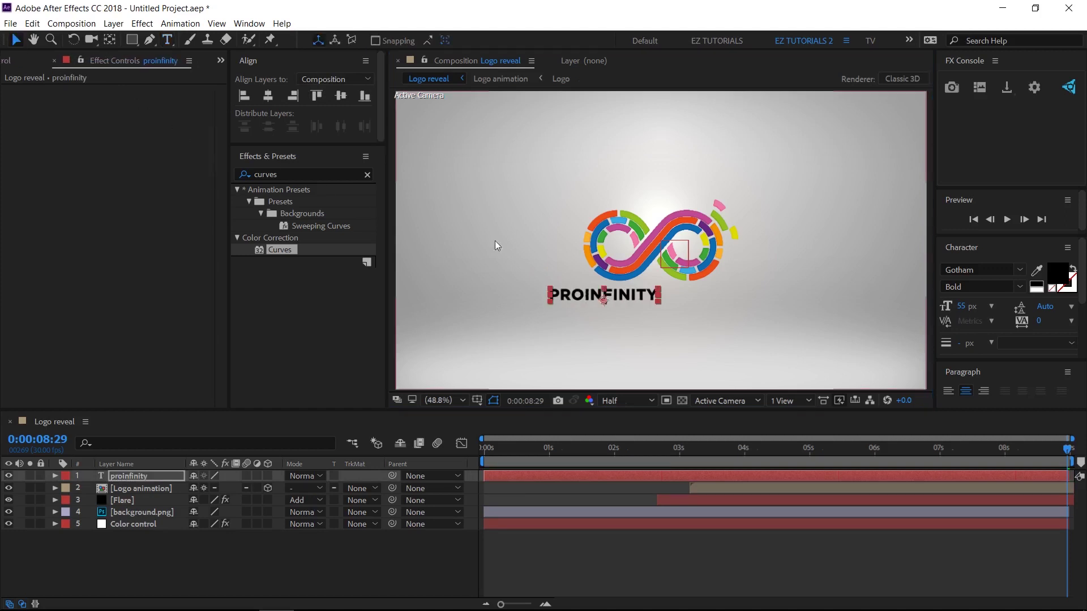
left_click_drag(624, 304, 674, 317)
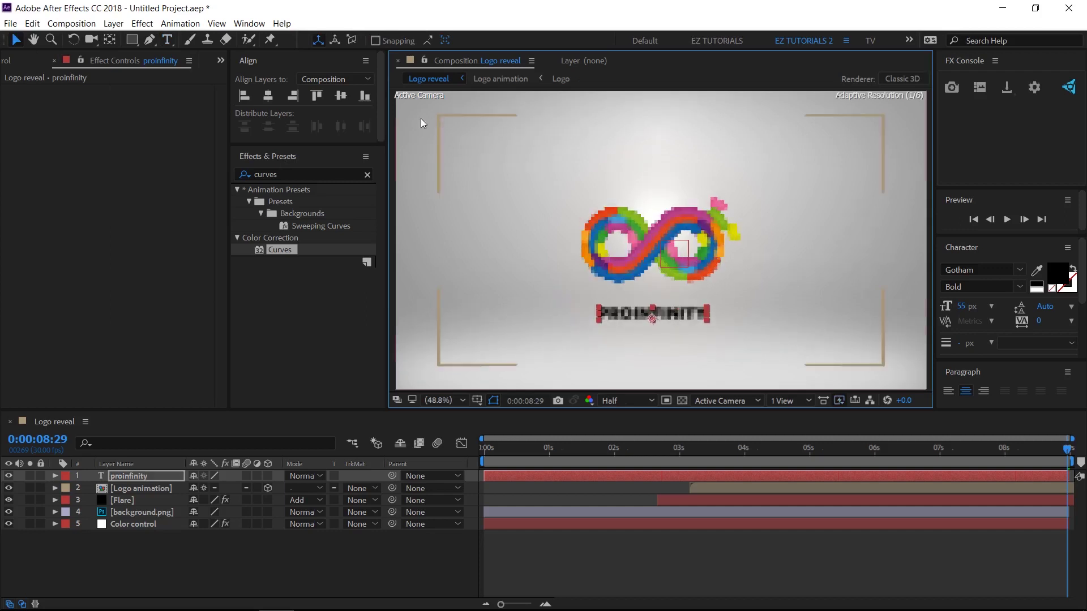
left_click(270, 94)
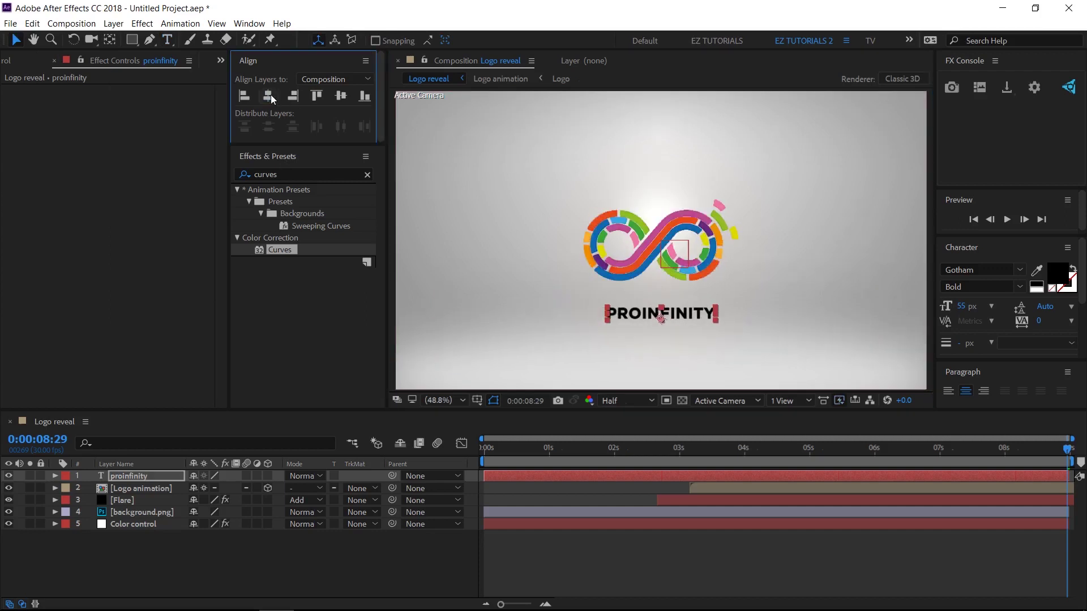
Pre-compose the proinfinity text layer into a new composition named Tagline.
left_click(747, 460)
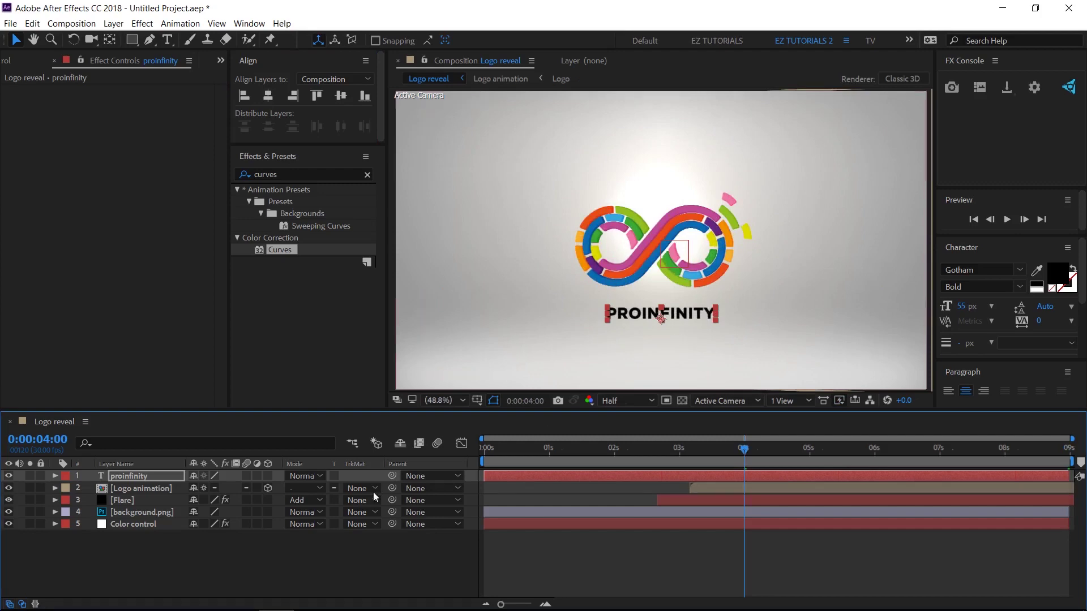
right_click(159, 477)
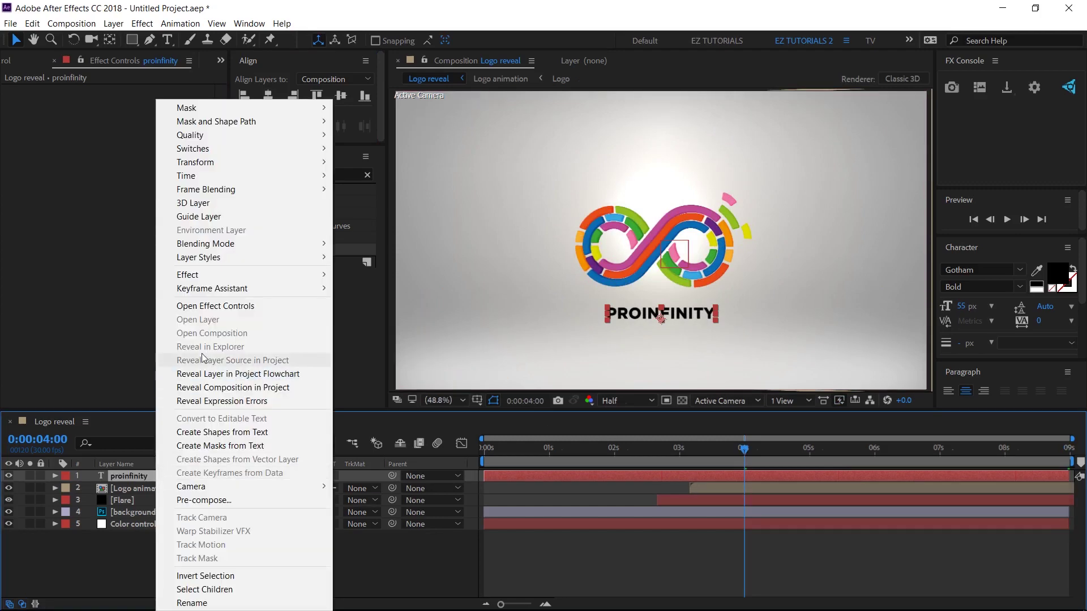
left_click(197, 500)
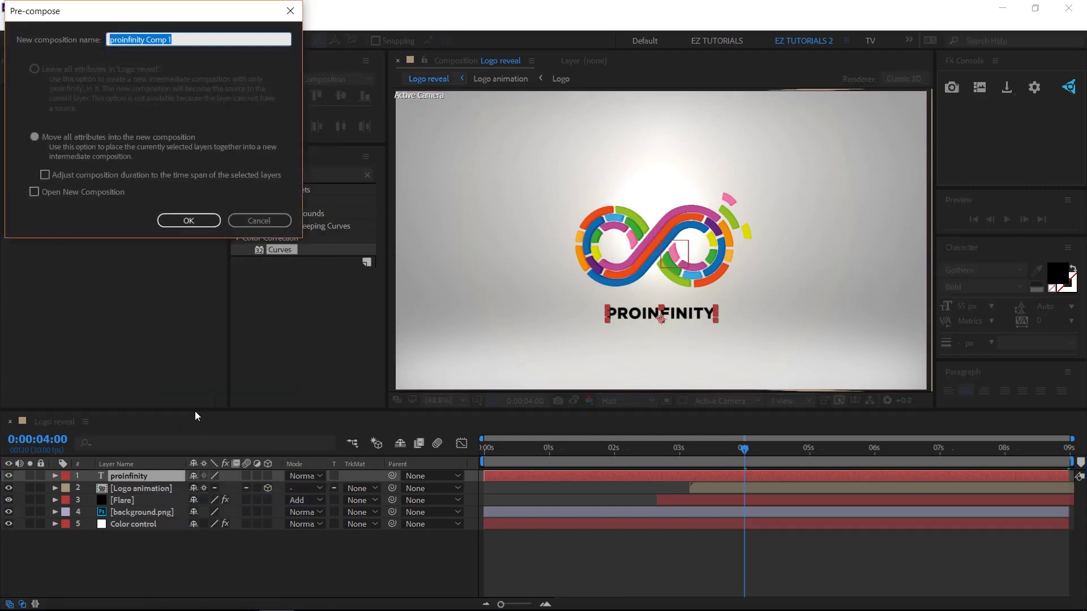
type("Tagline")
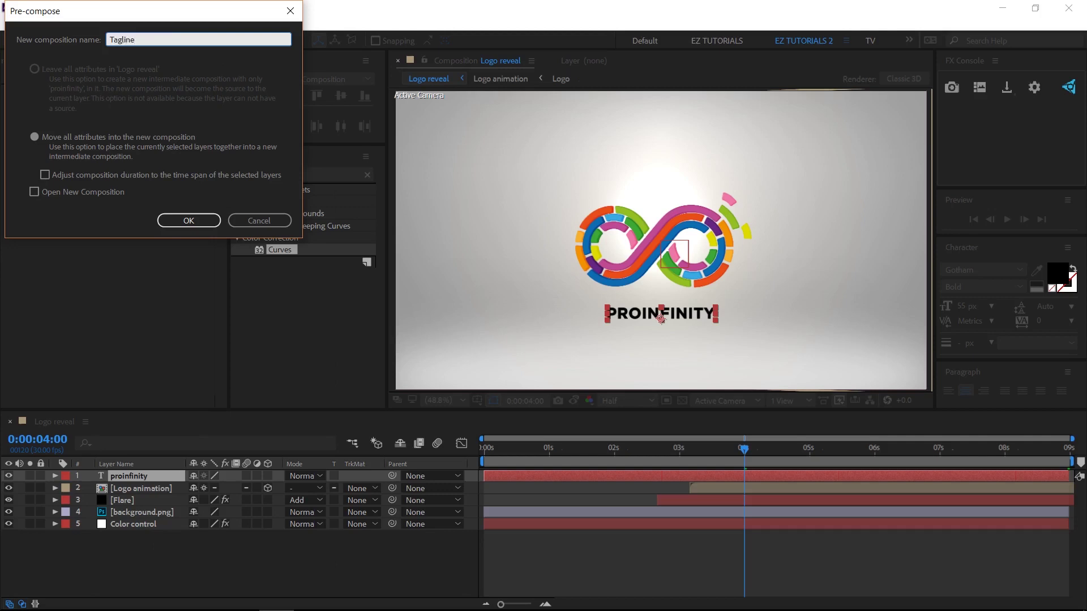
key("Return")
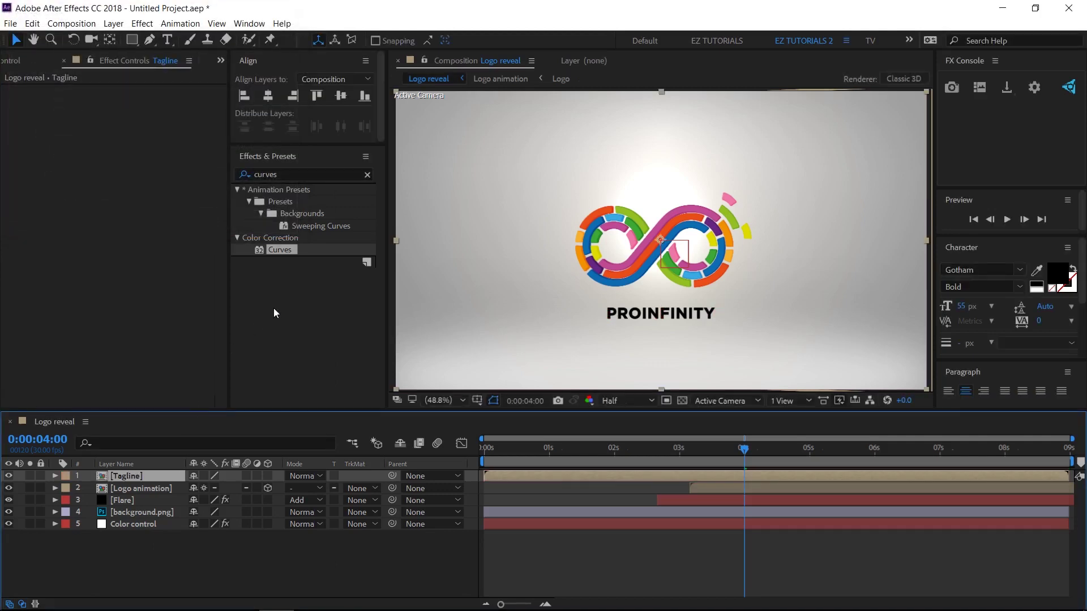
Find the Fill effect and apply it to the Tagline layer.
left_click(236, 176)
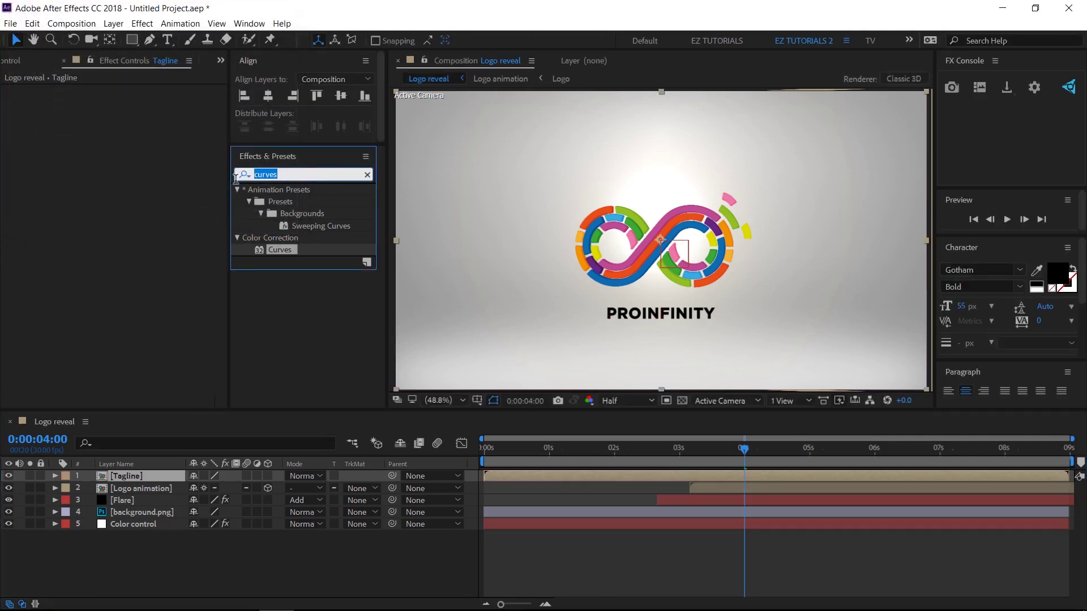
type("fill")
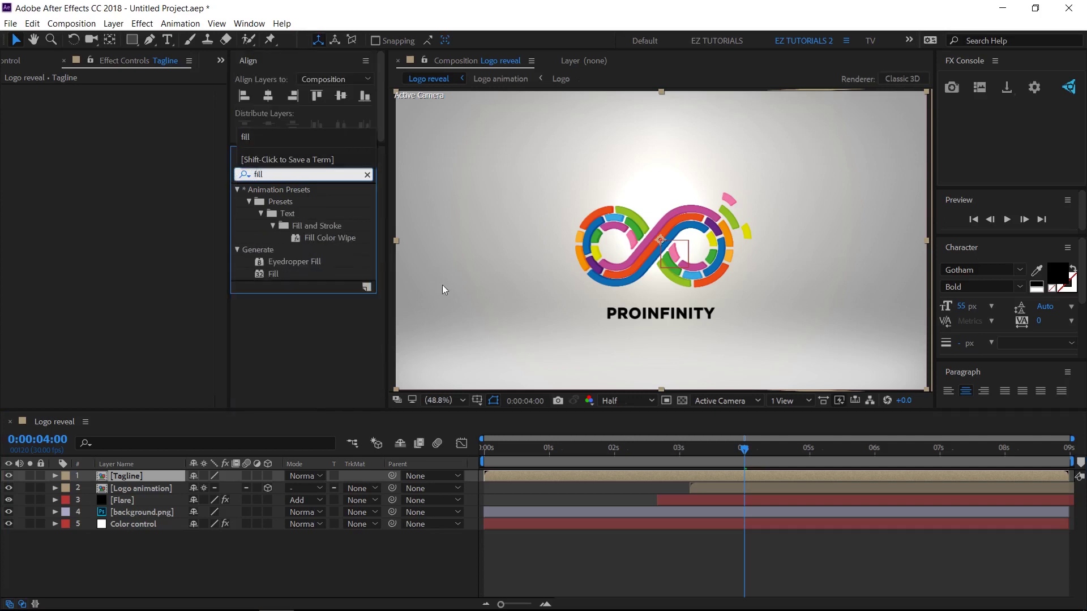
left_click_drag(274, 274, 141, 477)
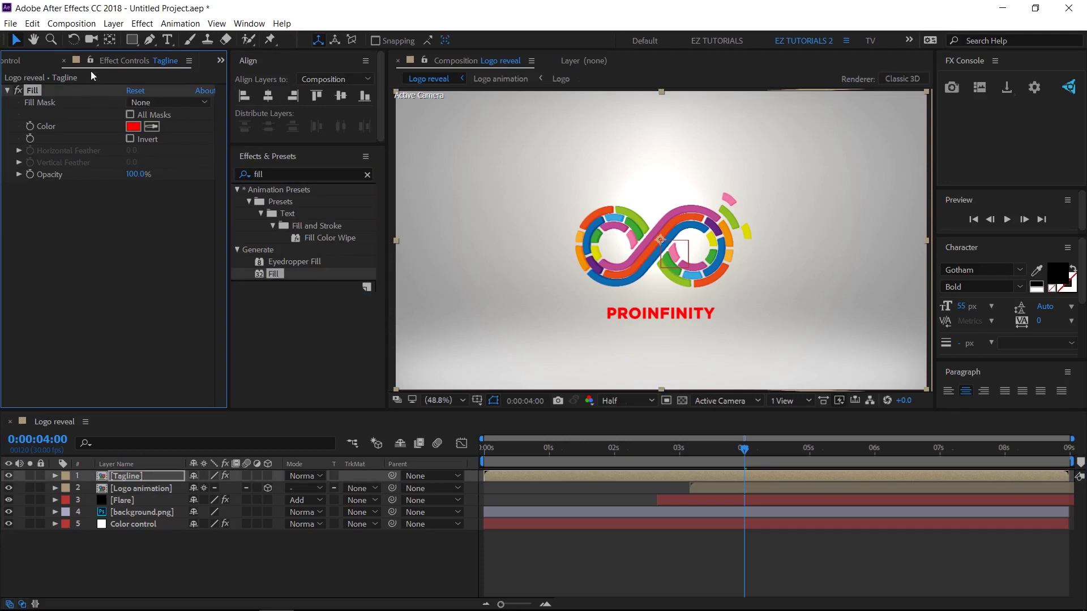
Link the Tagline layer's Fill color by expression to the Tagline color of the Color control layer.
left_click(63, 60)
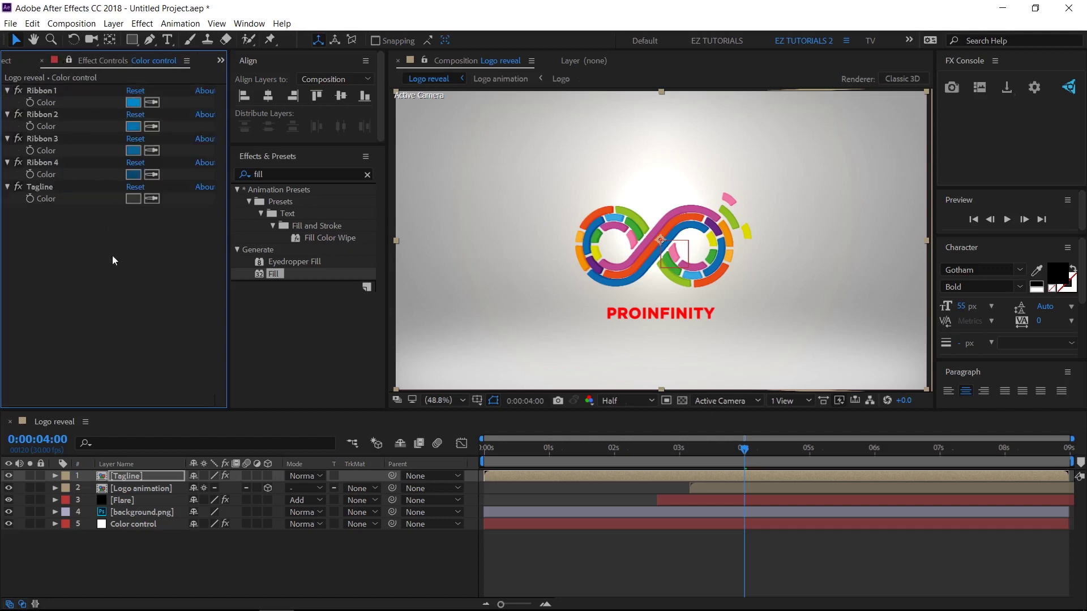
left_click(52, 475)
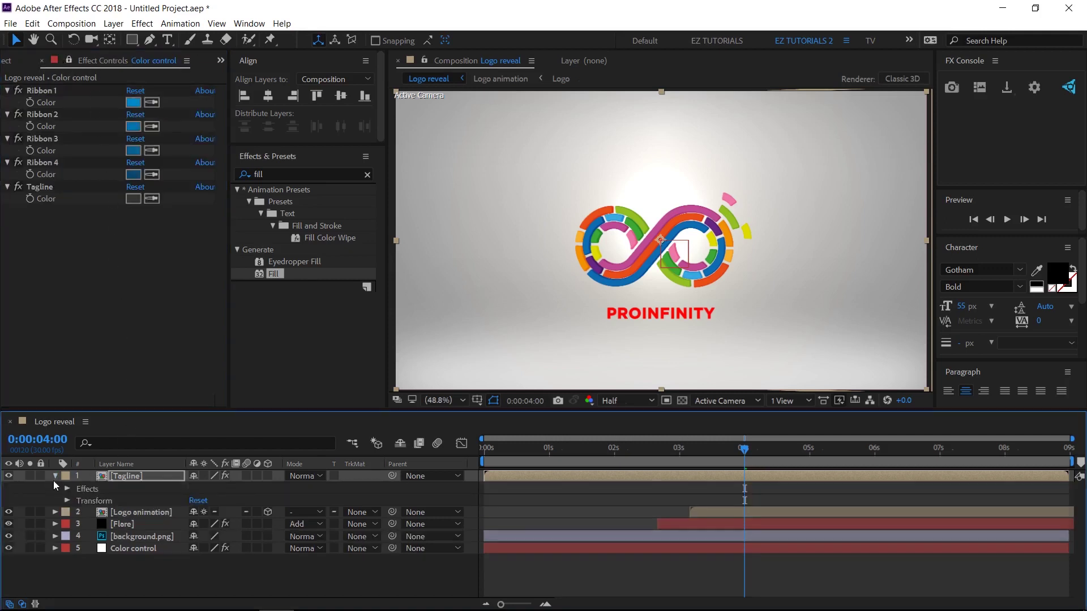
left_click(67, 489)
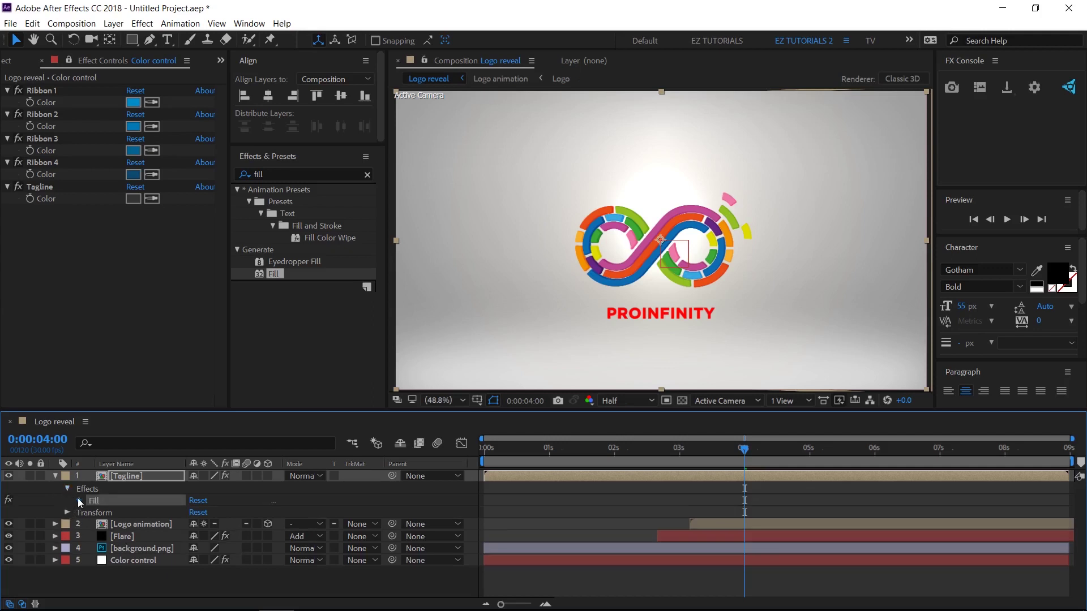
left_click(79, 500)
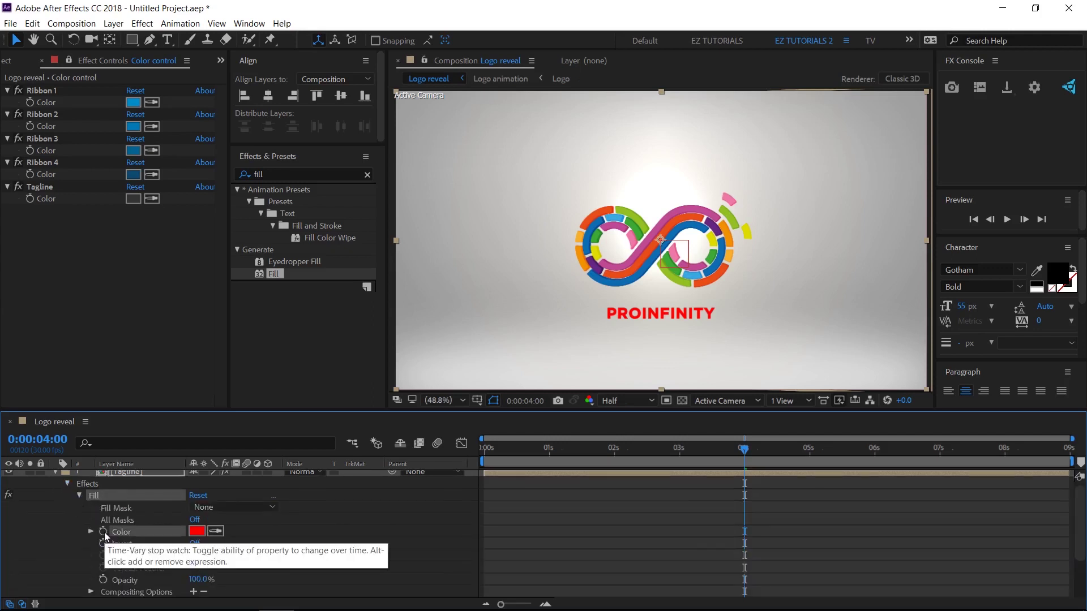
left_click(104, 533, "alt")
left_click_drag(230, 544, 55, 200)
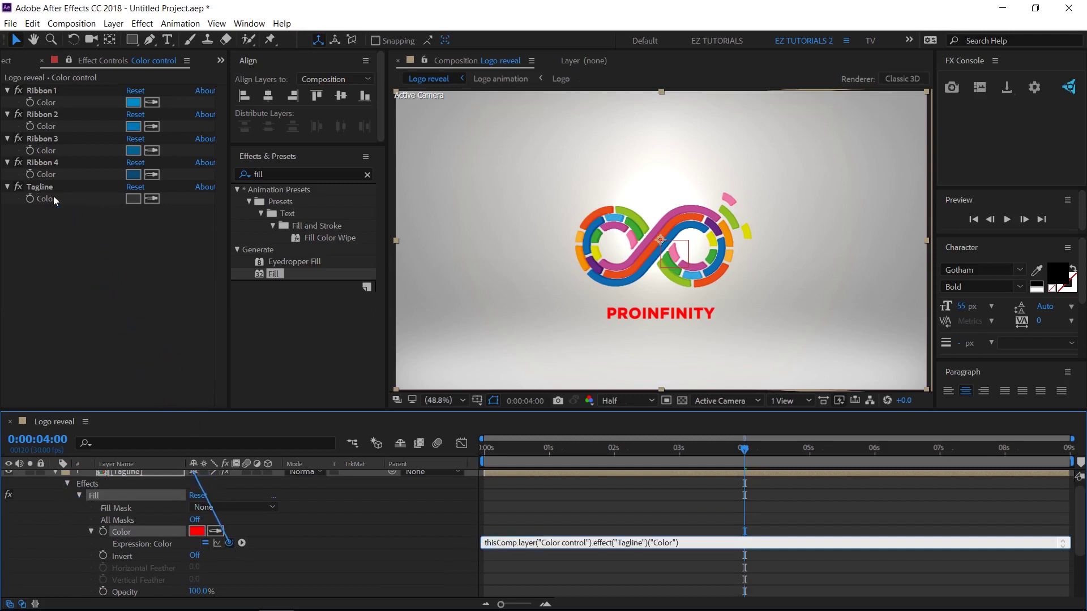
Make the Tagline layer start at 0:00:04:00 and turn it into a 3D layer.
left_click(7, 187)
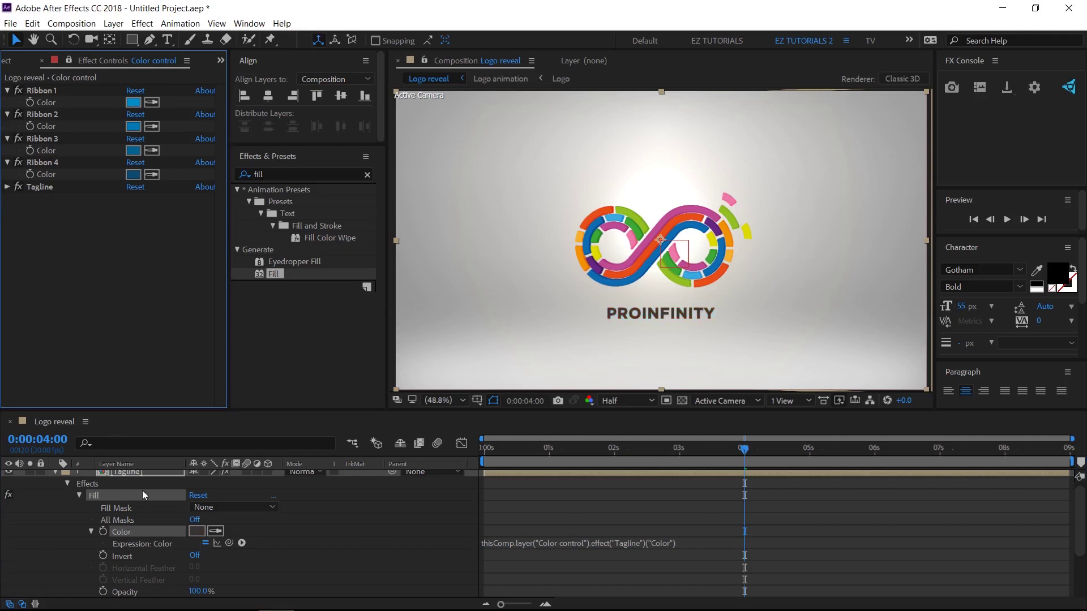
scroll(74, 496, "up", 1)
left_click(55, 476)
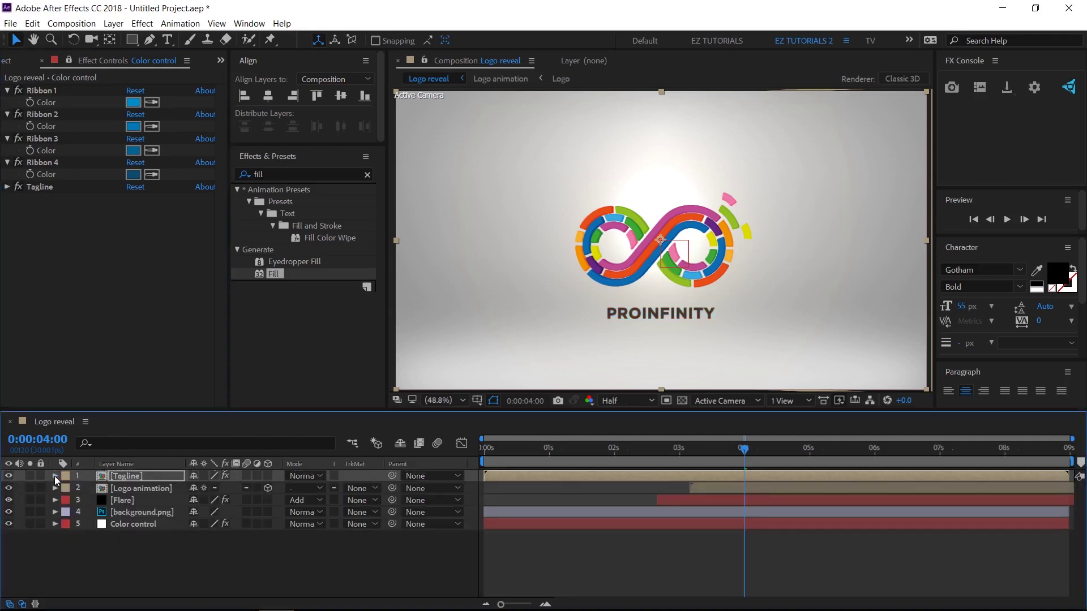
left_click(124, 480)
key("bracketleft")
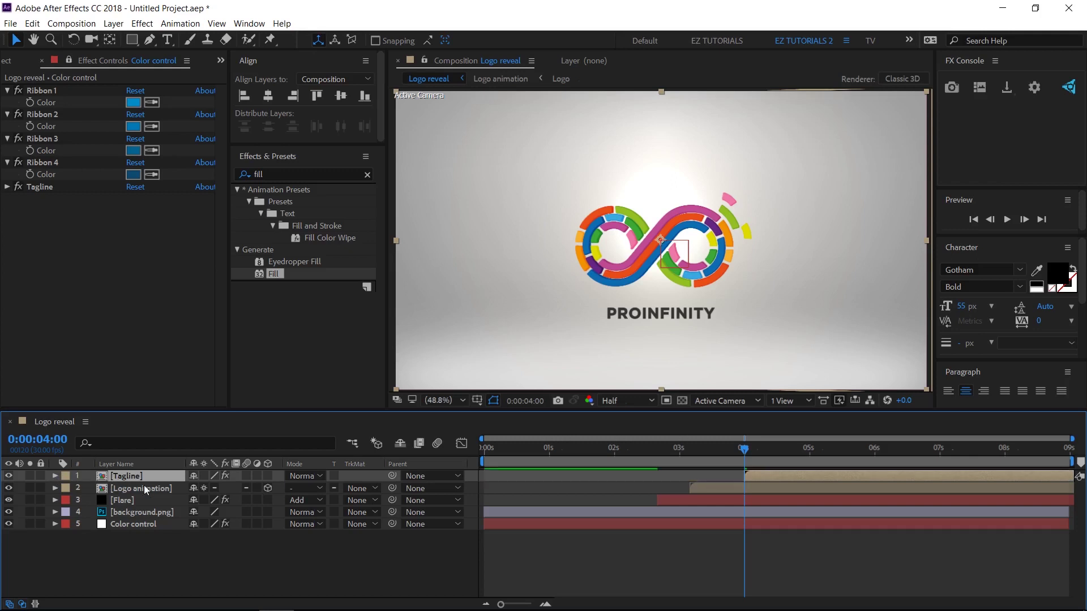
left_click(269, 475)
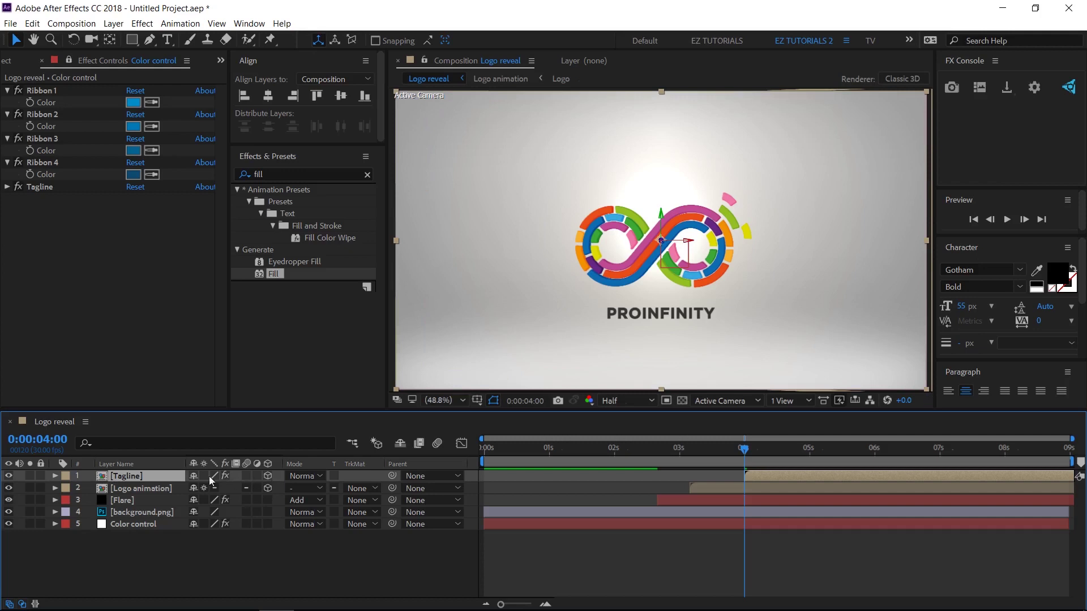
Keyframe the Tagline layer's Position from its current value at 0:00:04:00 to a Z value of 500 at 0:00:08:29.
key("p")
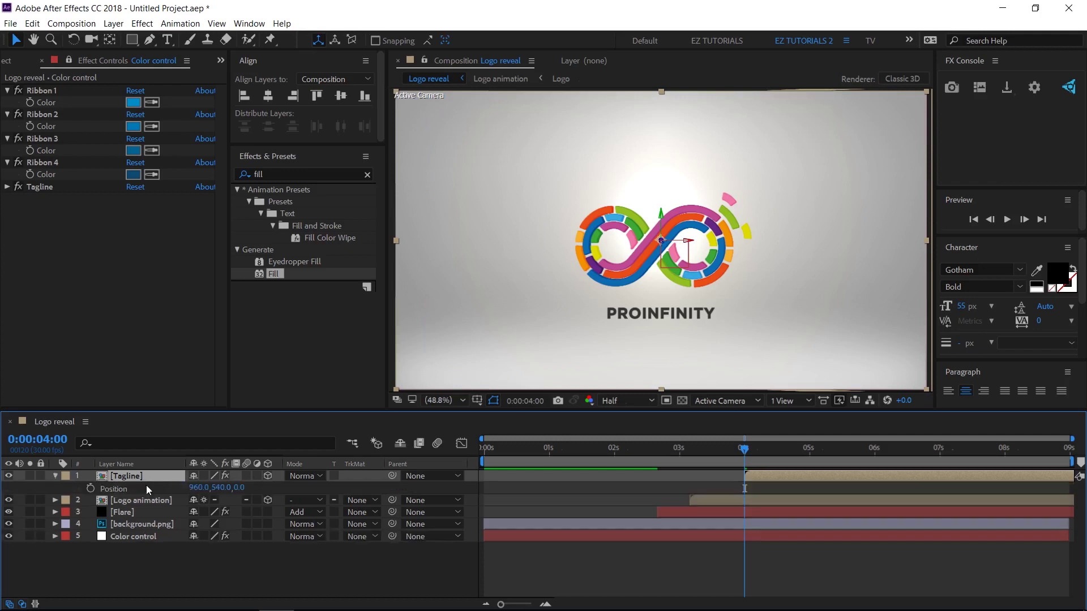
left_click(91, 487)
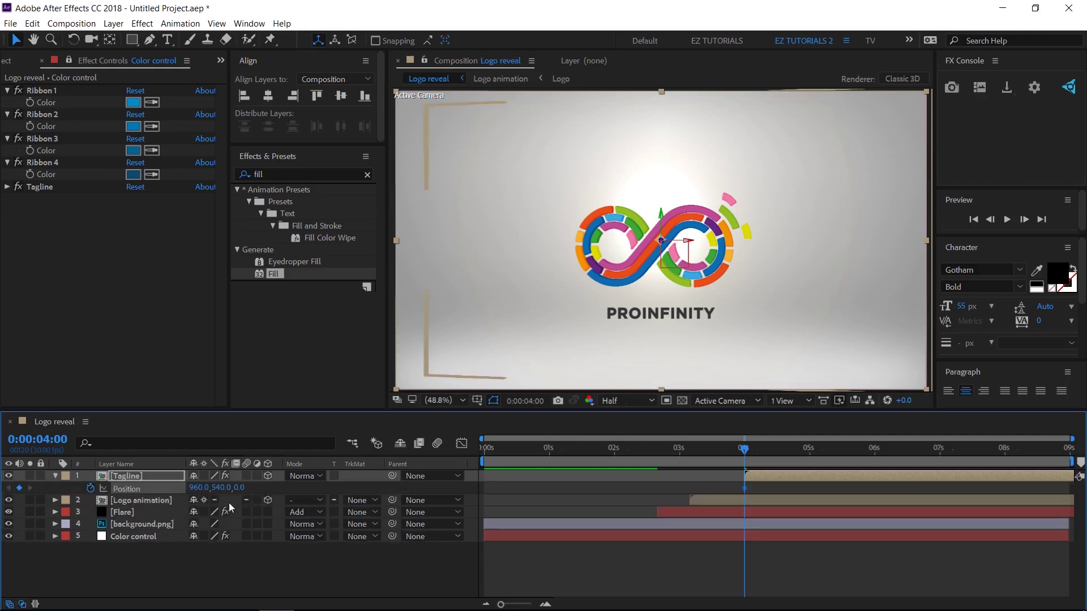
left_click(1071, 450)
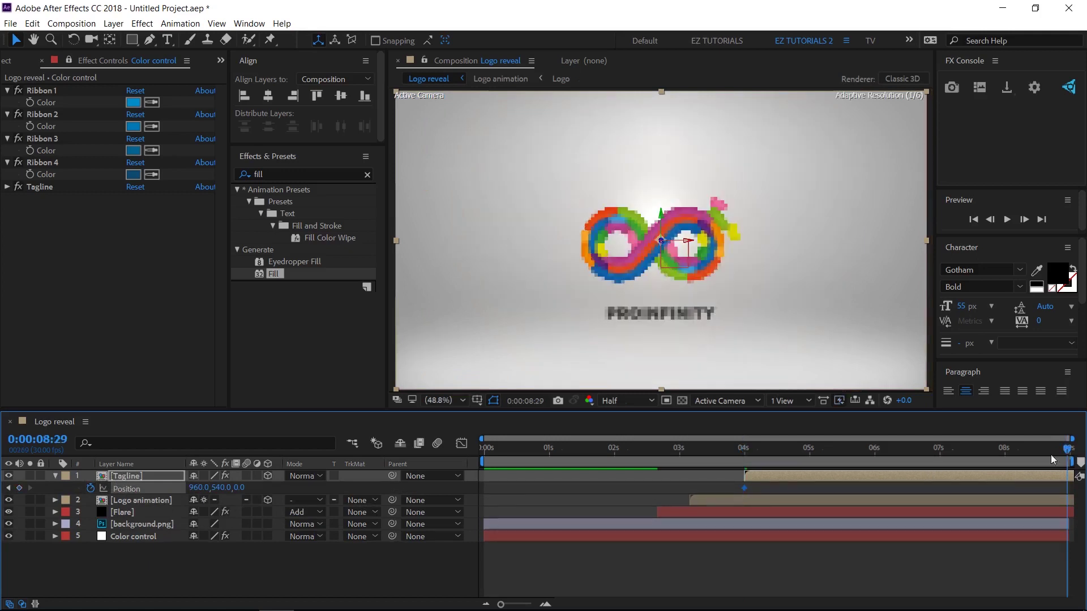
left_click(240, 487)
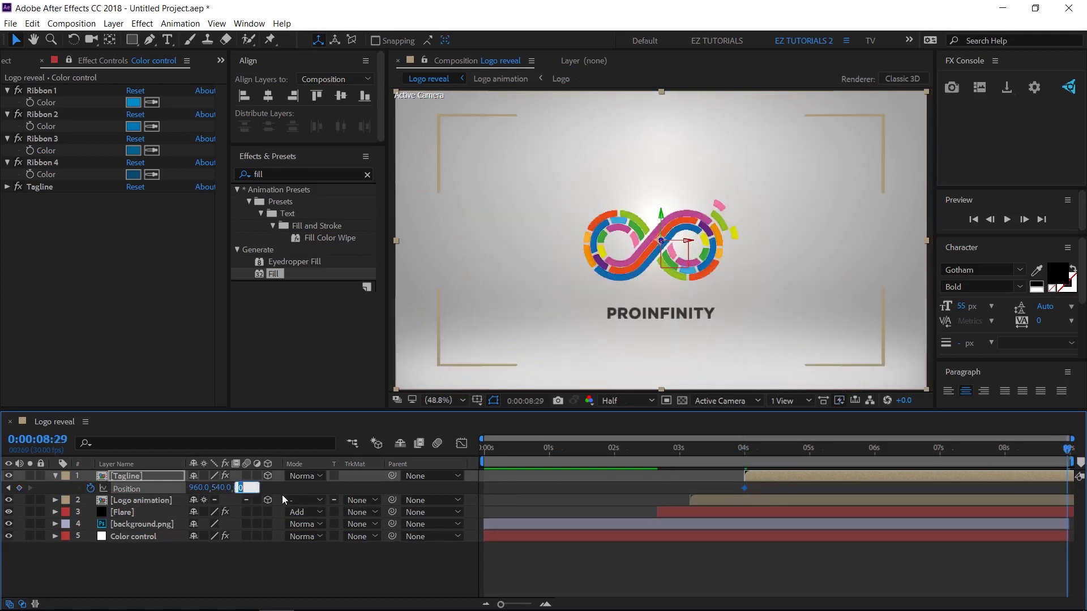
type("500")
key("Return")
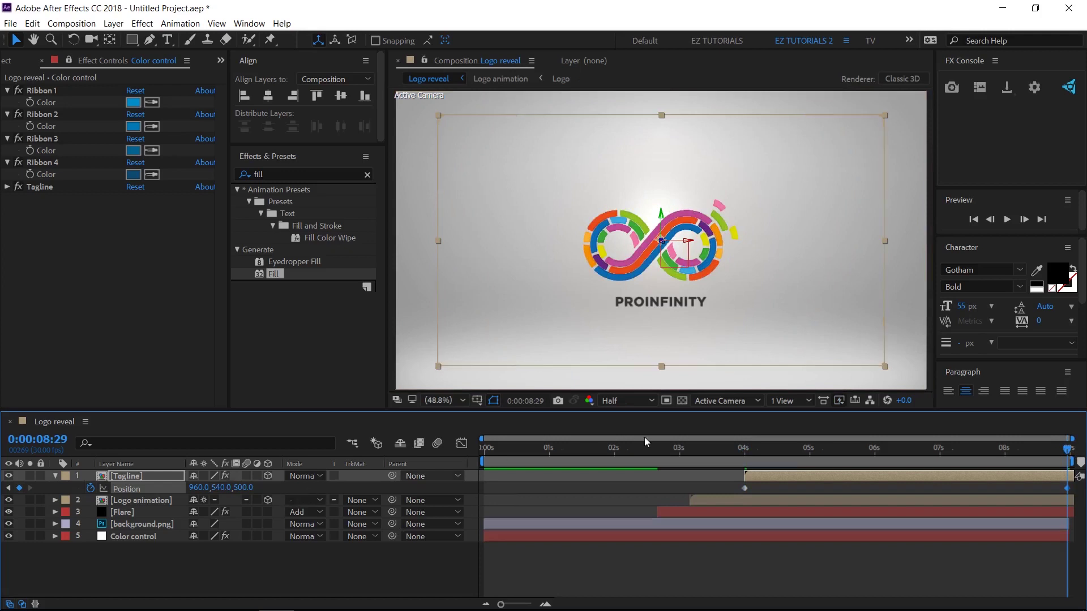
Fade in the Tagline layer with Opacity keyframes of 0% at 0:00:04:00 and 100% at 0:00:05:00.
left_click(745, 452)
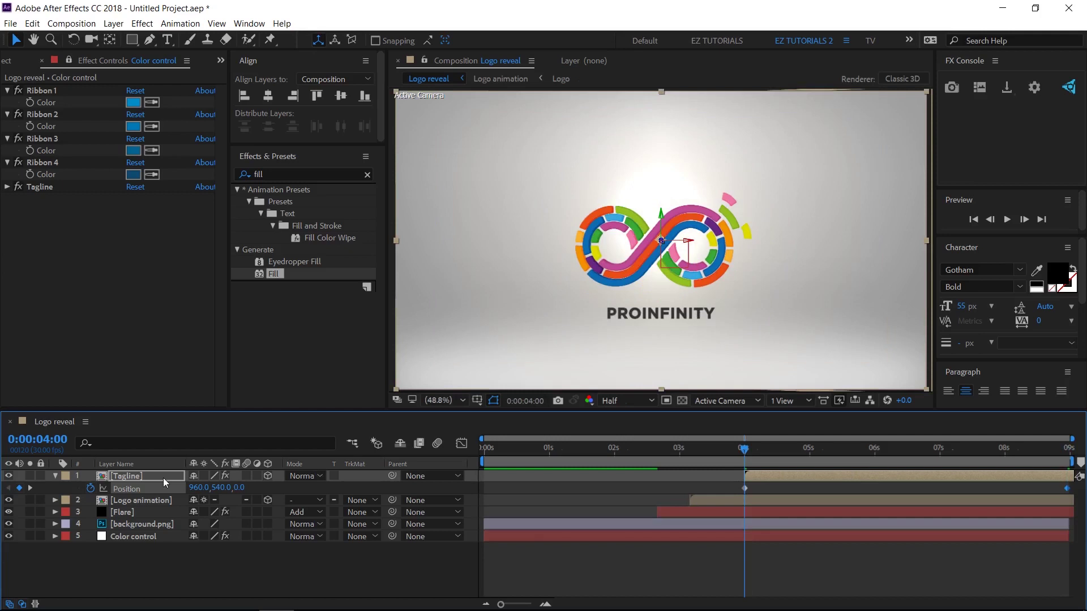
key("t")
left_click(91, 488)
left_click(193, 489)
type("0")
key("Return")
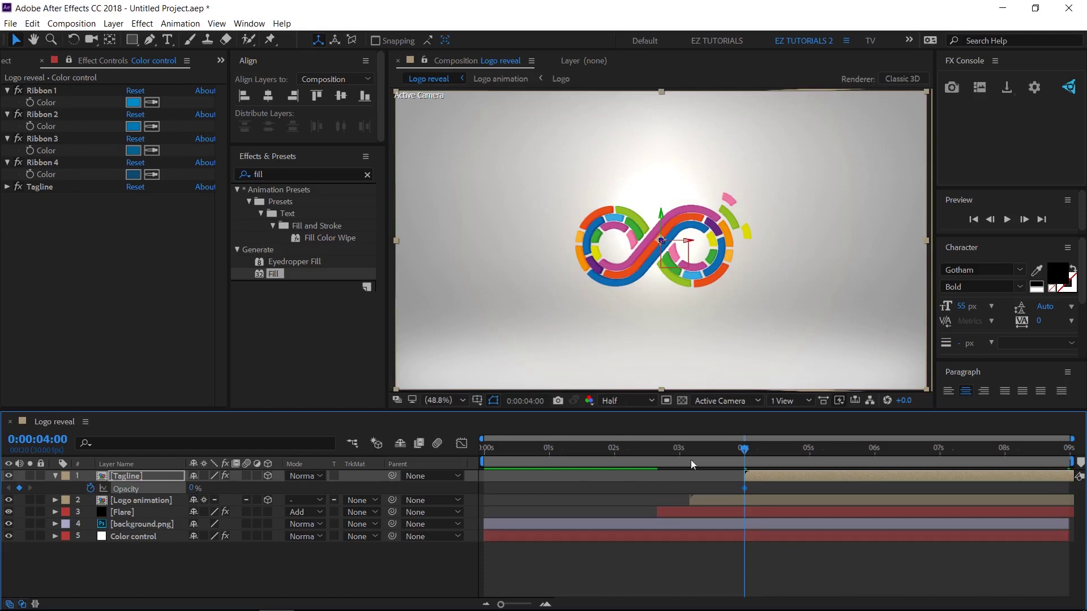
left_click(809, 457)
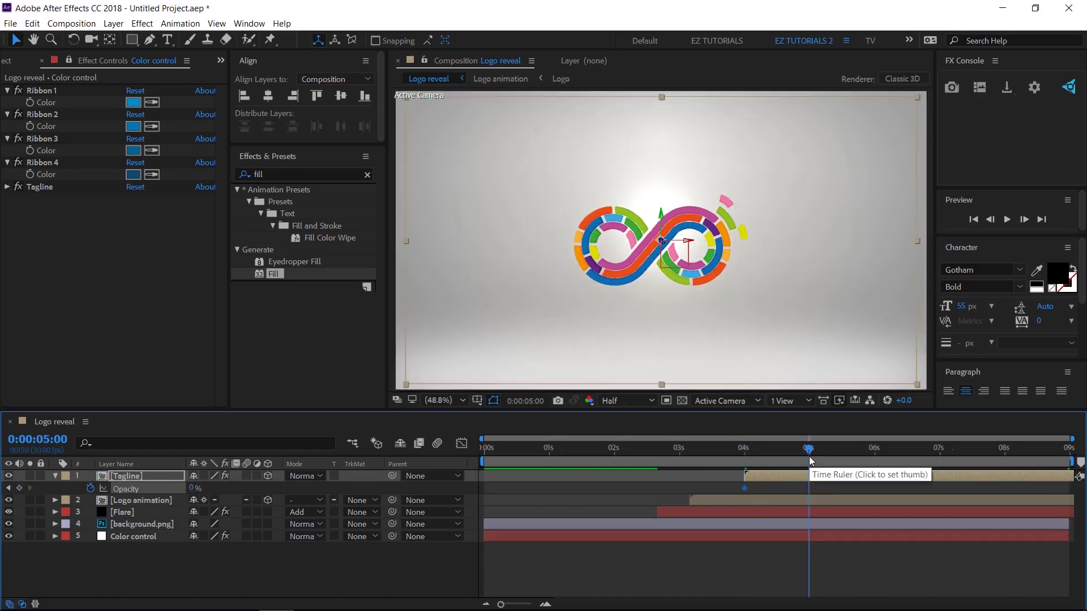
left_click(194, 488)
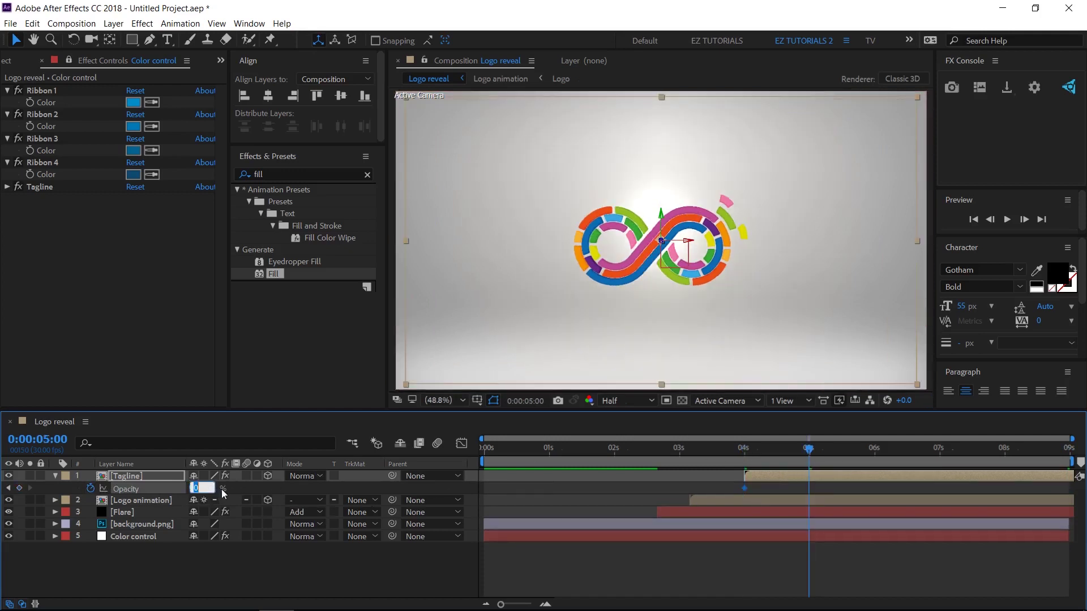
type("100")
key("Return")
double_click(54, 478)
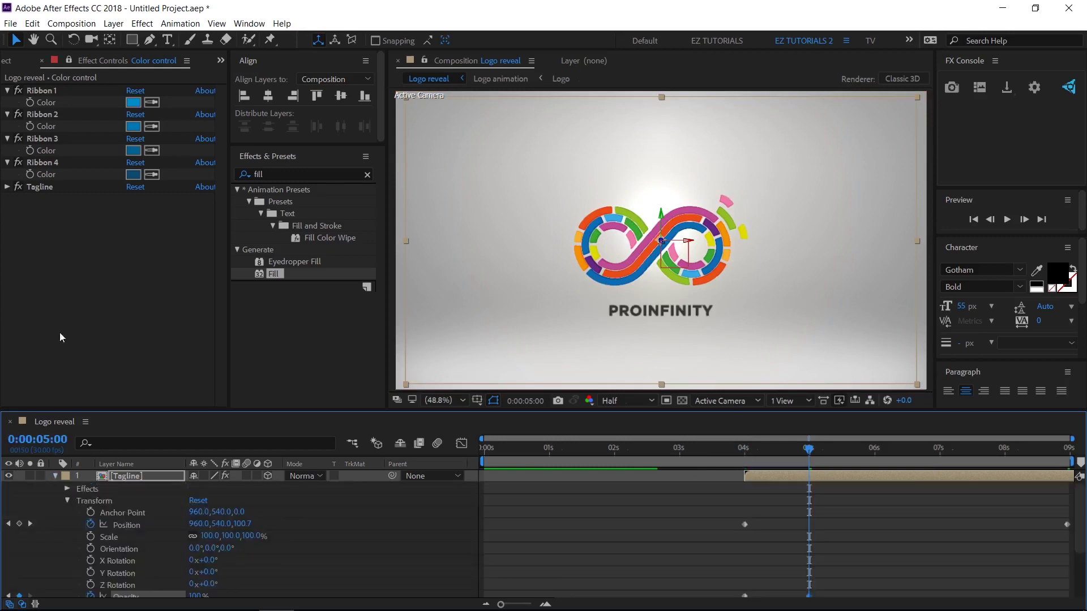
Create a new composition from ribbon 1.mp4 and move that composition out of the Assets folder to the project root.
left_click(6, 61)
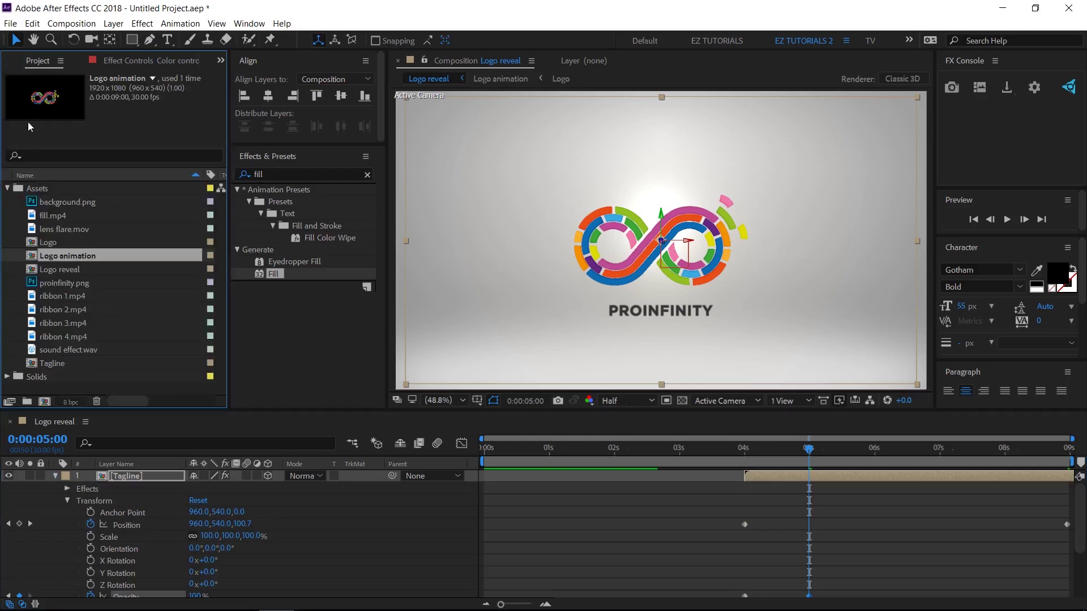
left_click_drag(64, 296, 44, 403)
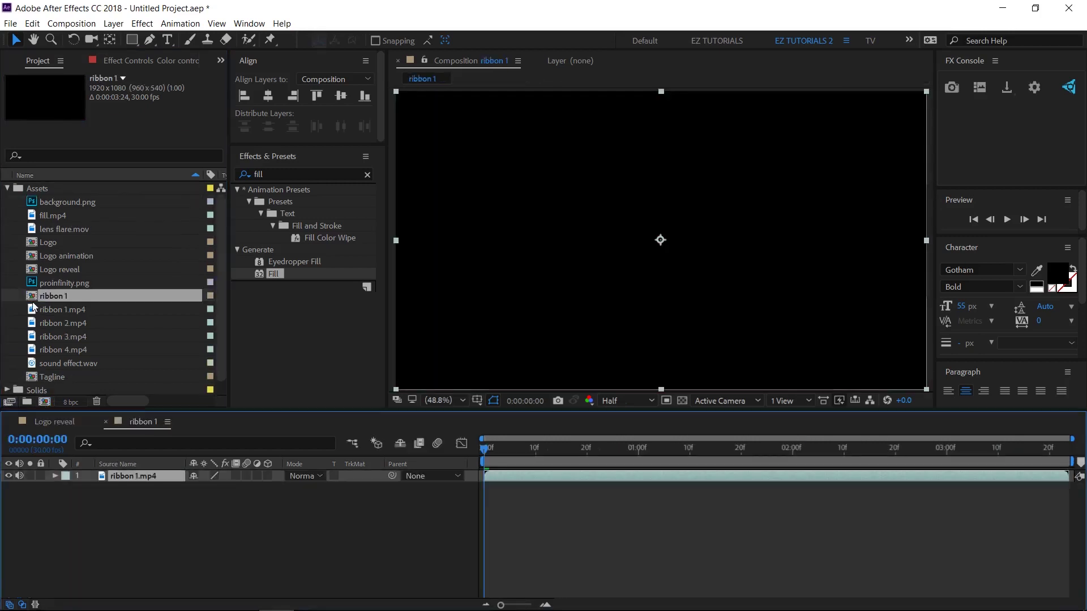
left_click_drag(31, 298, 7, 376)
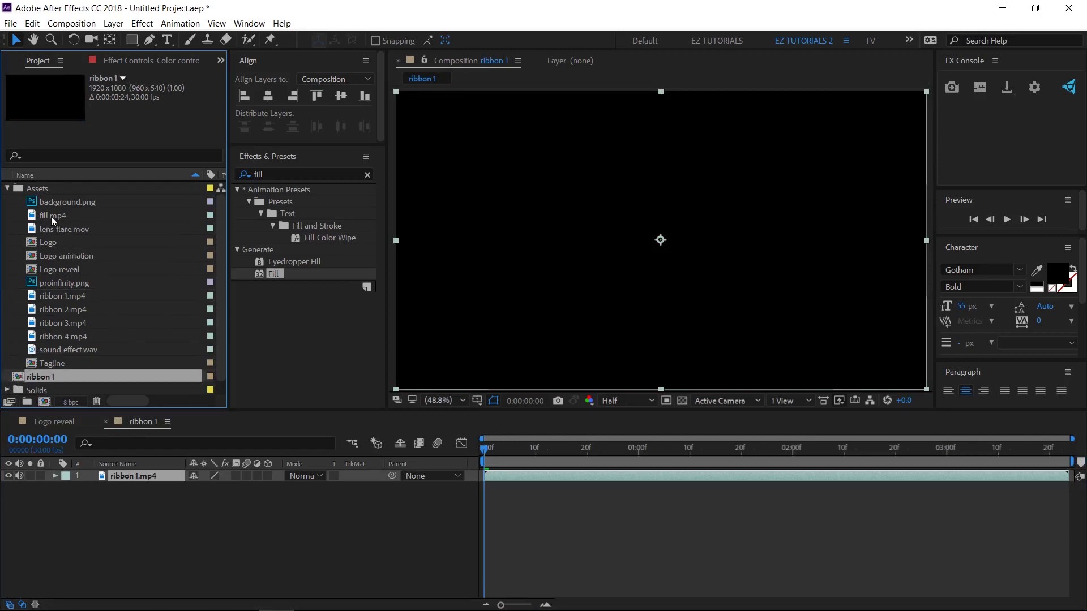
Add fill.mp4 below the ribbon 1.mp4 layer and set its track matte to Luma Matte "ribbon 1.mp4".
left_click_drag(51, 216, 120, 496)
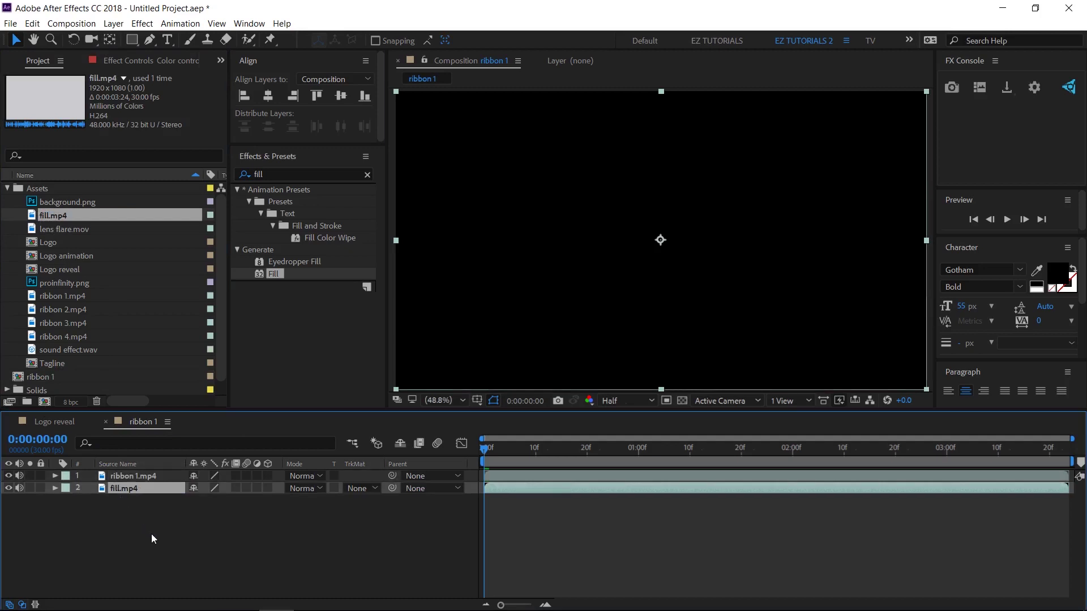
left_click(152, 538)
left_click(586, 450)
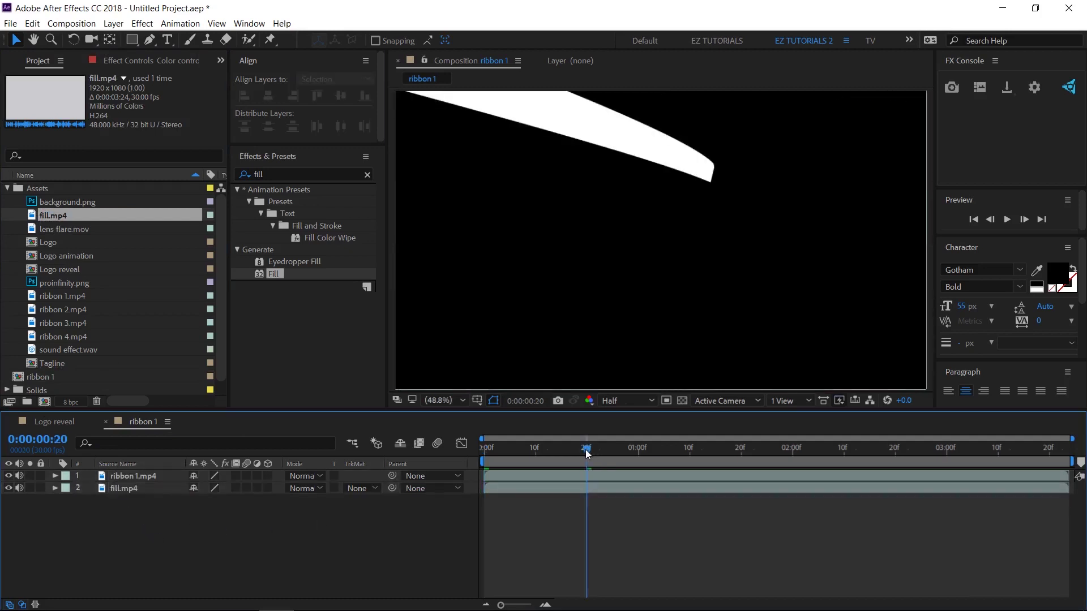
left_click(358, 490)
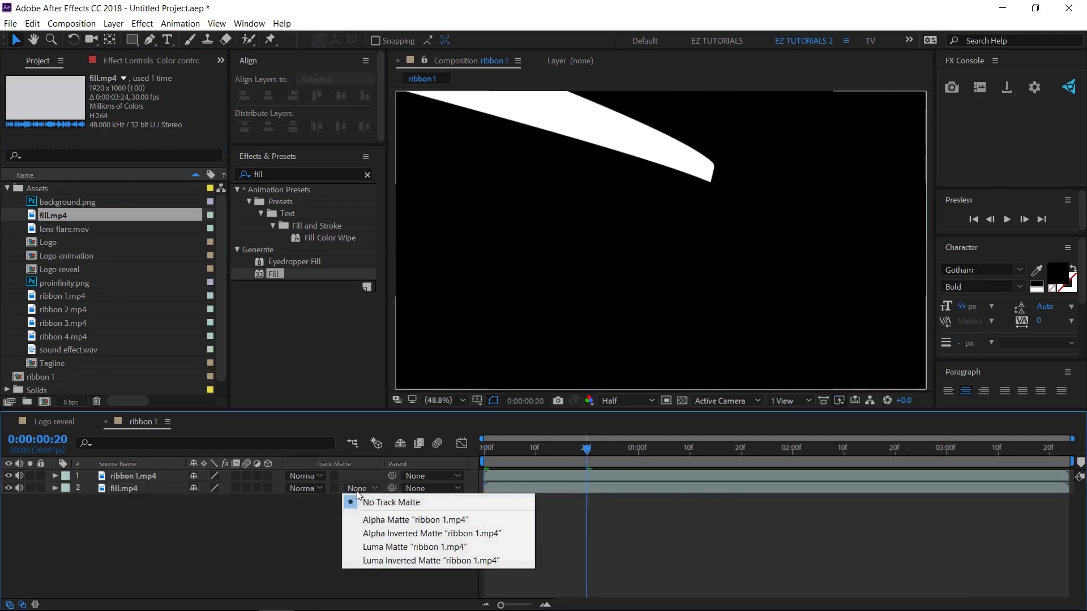
left_click(377, 548)
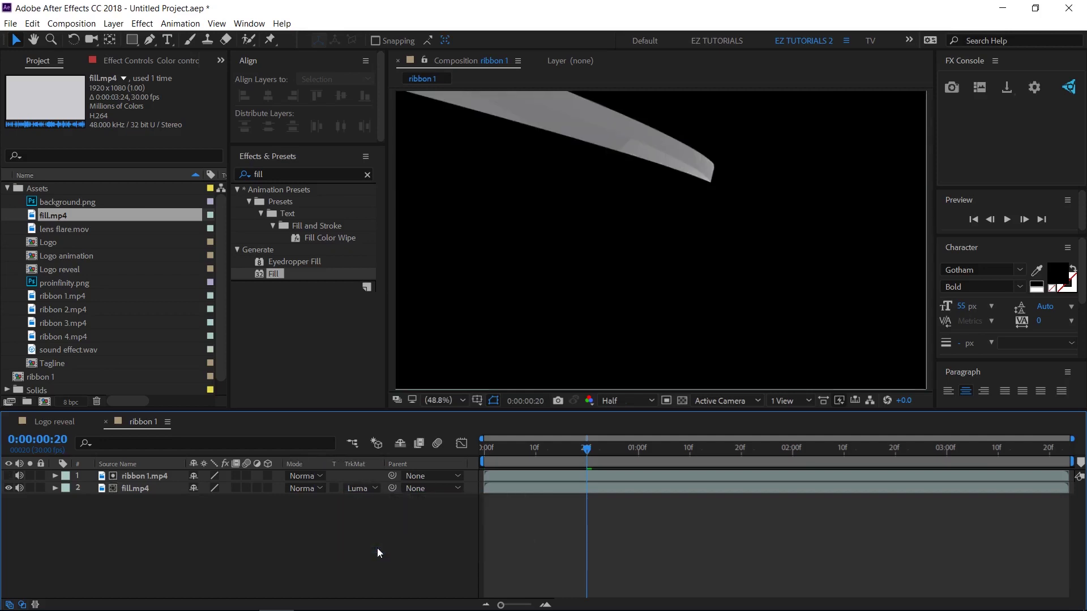
Create a black 1920 x 1080 px solid named Color in the ribbon 1 composition and apply the Fill effect to it.
right_click(234, 535)
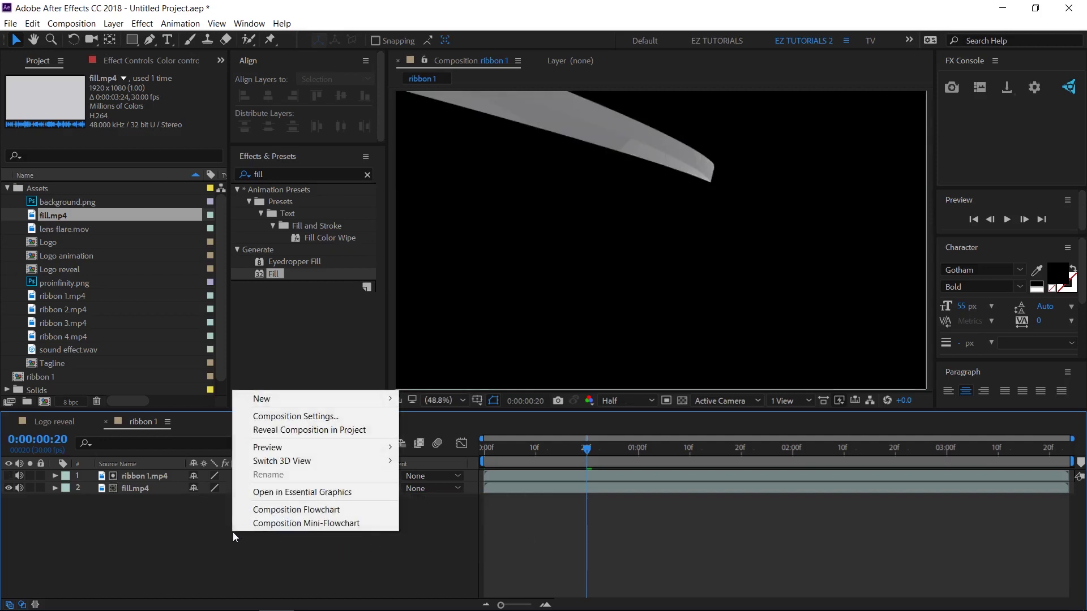
mouse_move(277, 399)
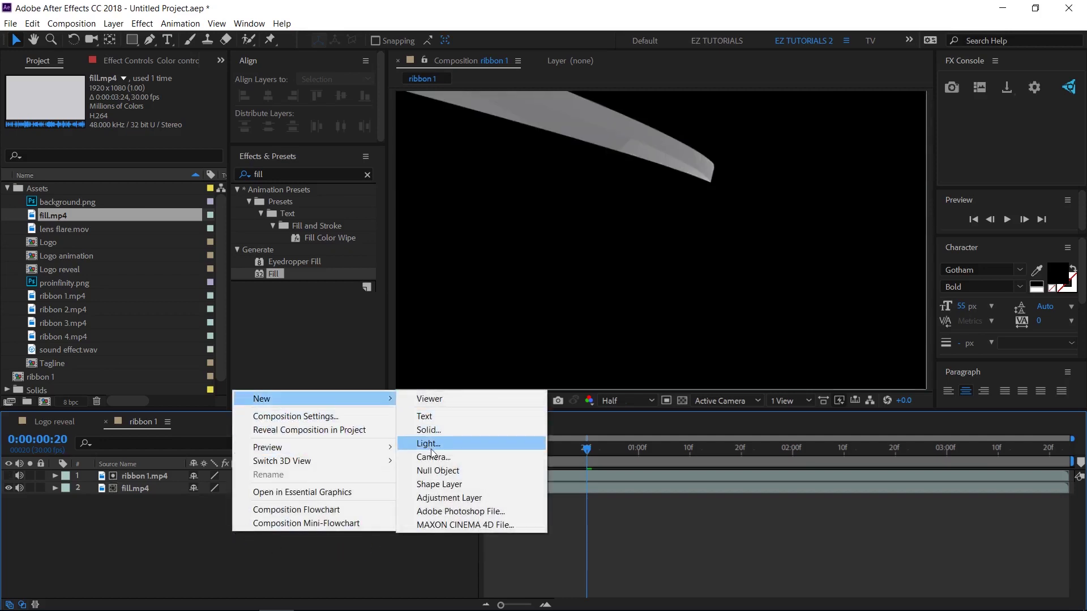
left_click(428, 430)
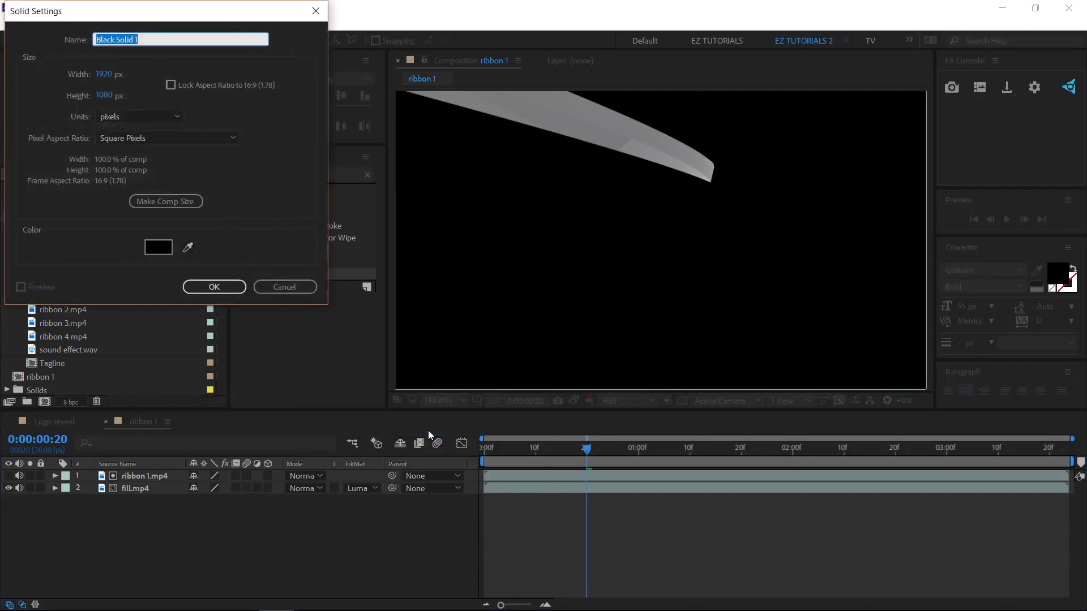
type("Color")
key("Return")
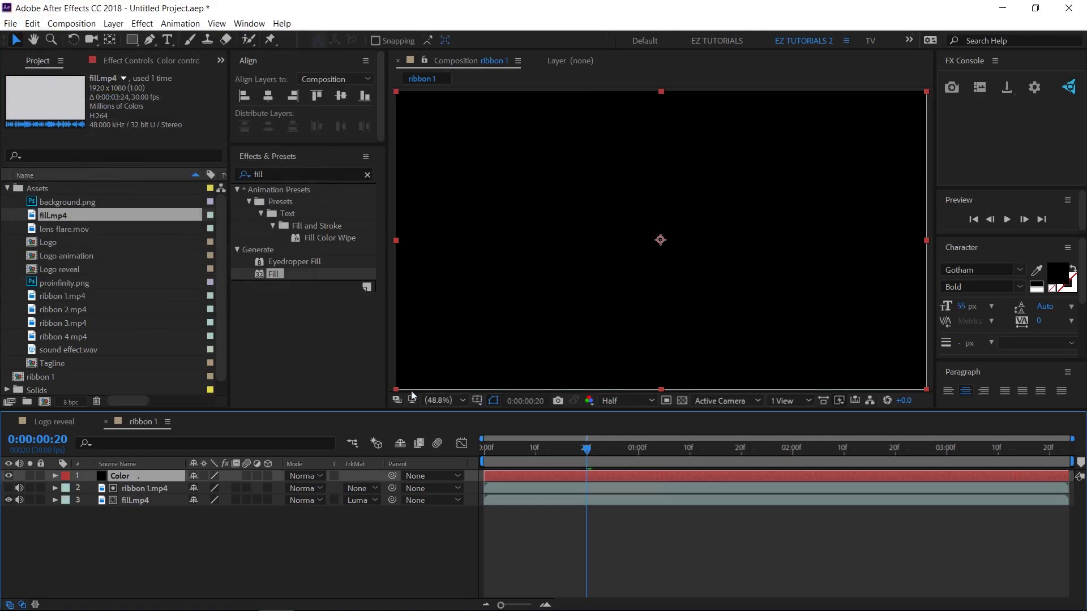
left_click_drag(273, 272, 131, 476)
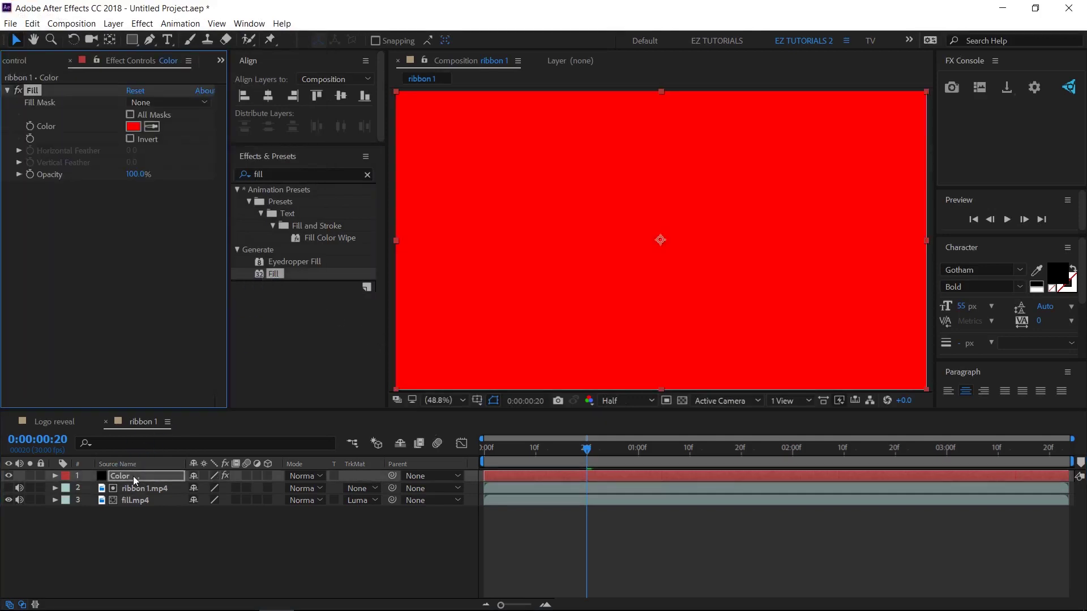
Link the Color solid's Fill color by expression to the Ribbon 1 color of the Color control layer.
left_click(70, 61)
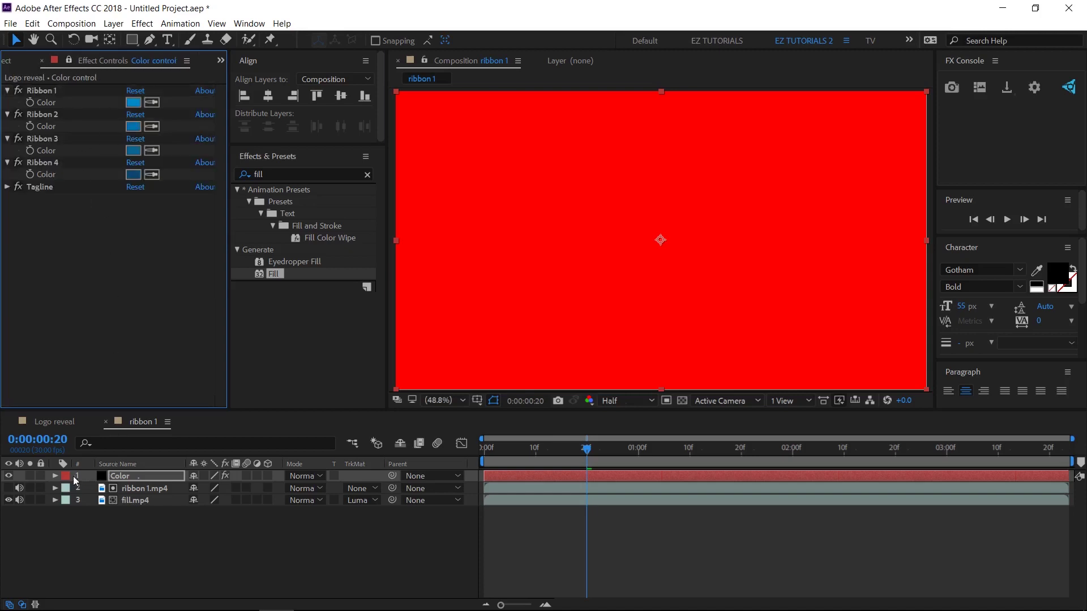
left_click(55, 474)
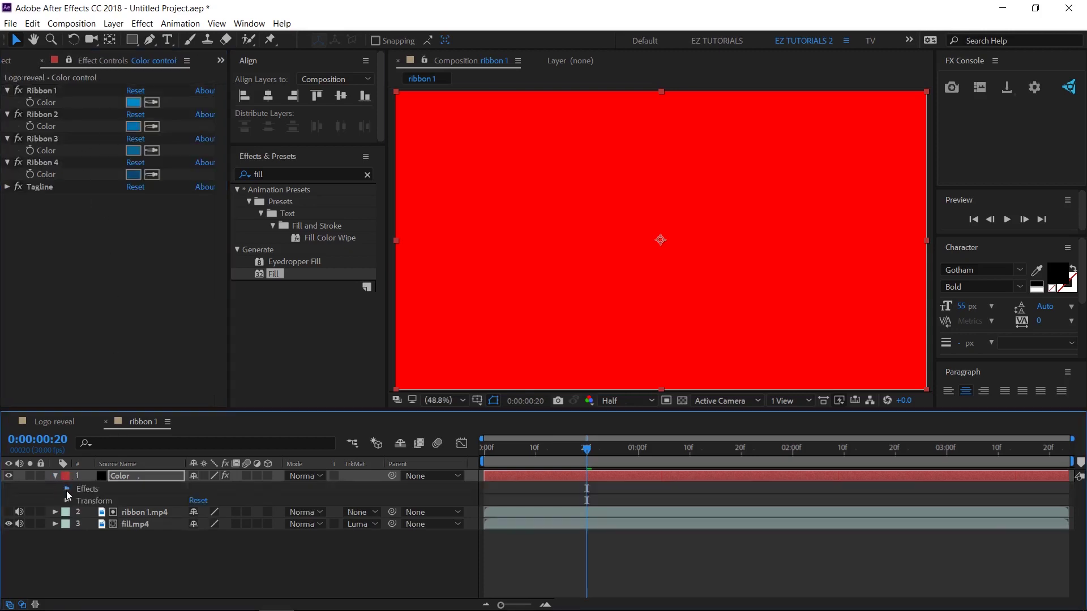
left_click(67, 490)
left_click(79, 500)
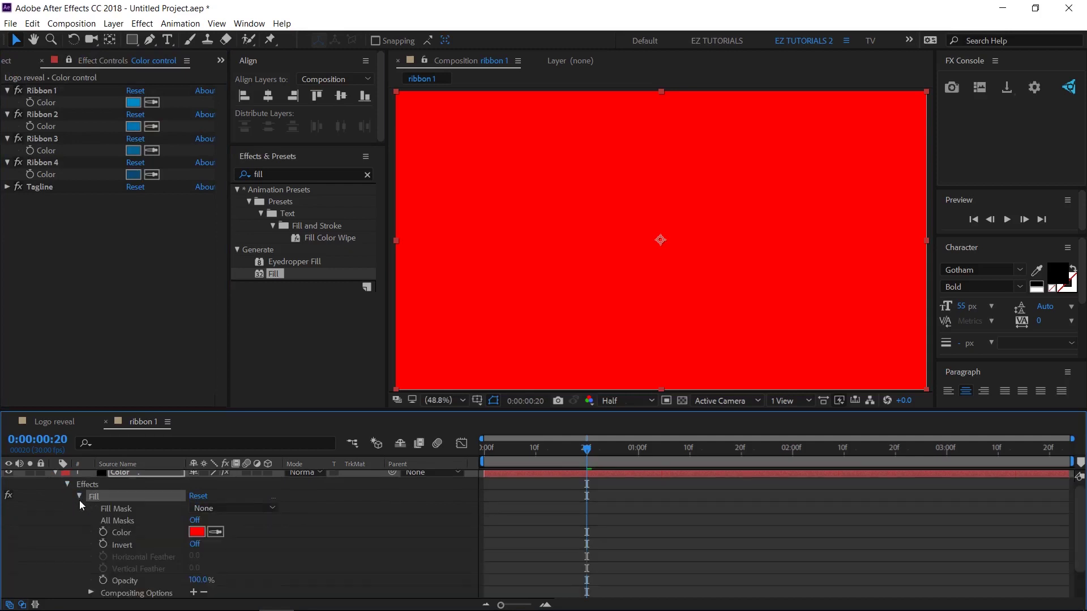
left_click(108, 533, "alt")
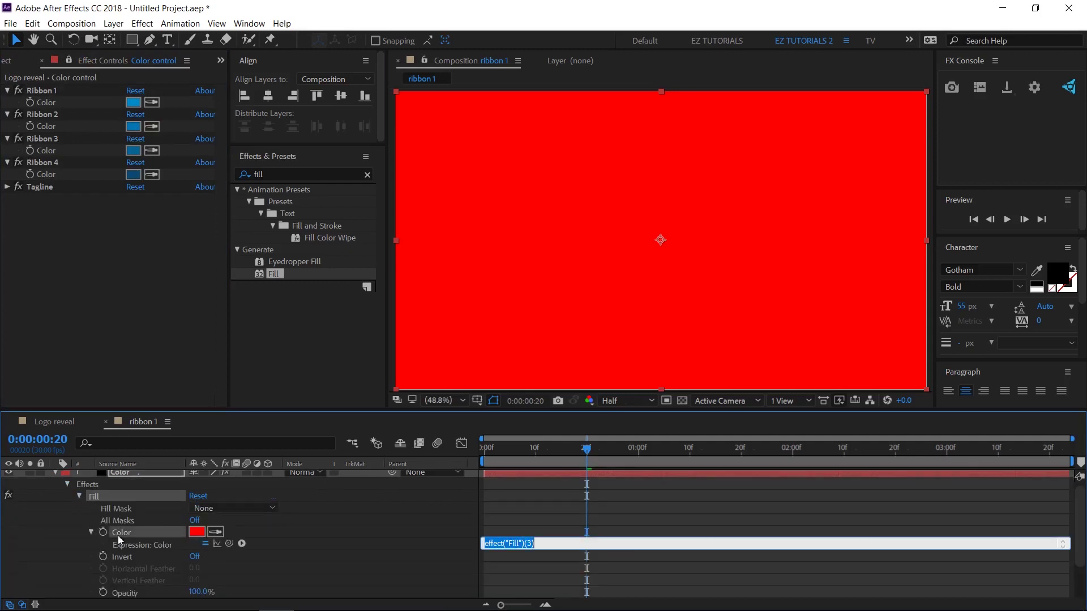
left_click_drag(230, 543, 61, 102)
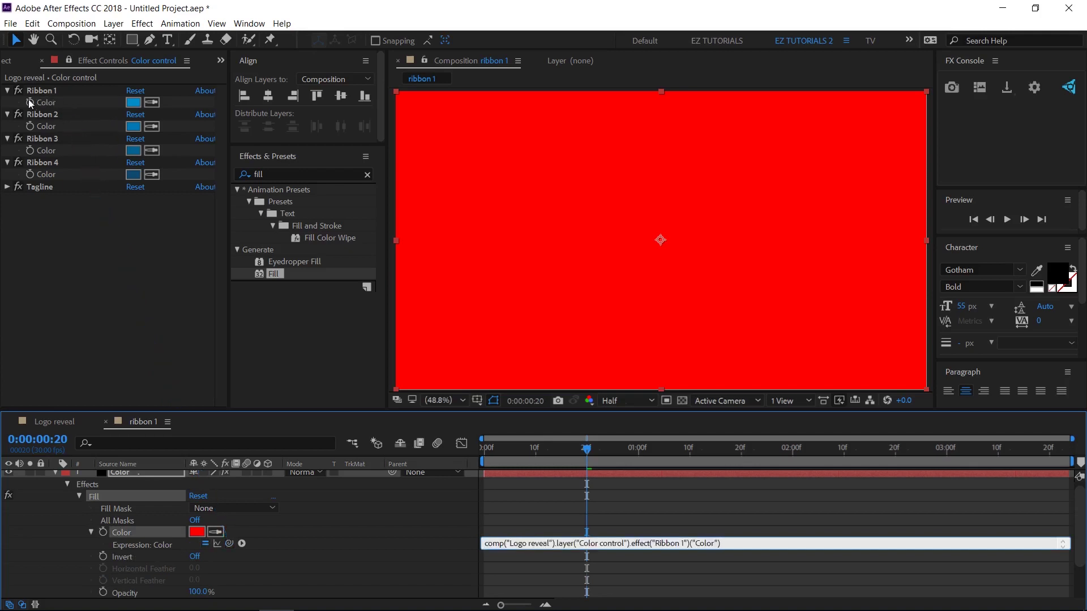
left_click(6, 90)
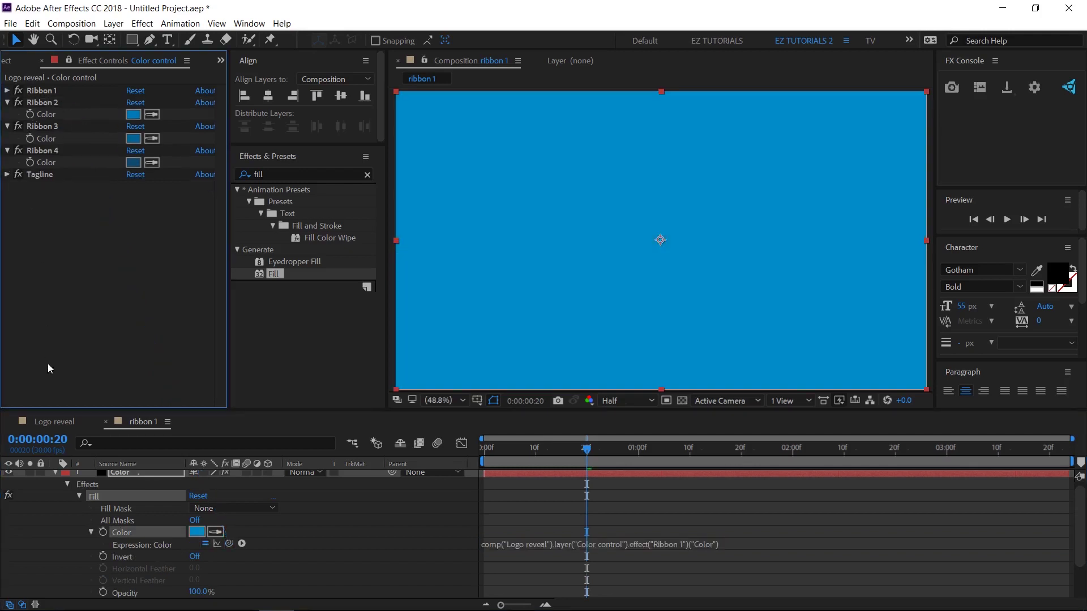
scroll(60, 496, "up", 1)
left_click(58, 476)
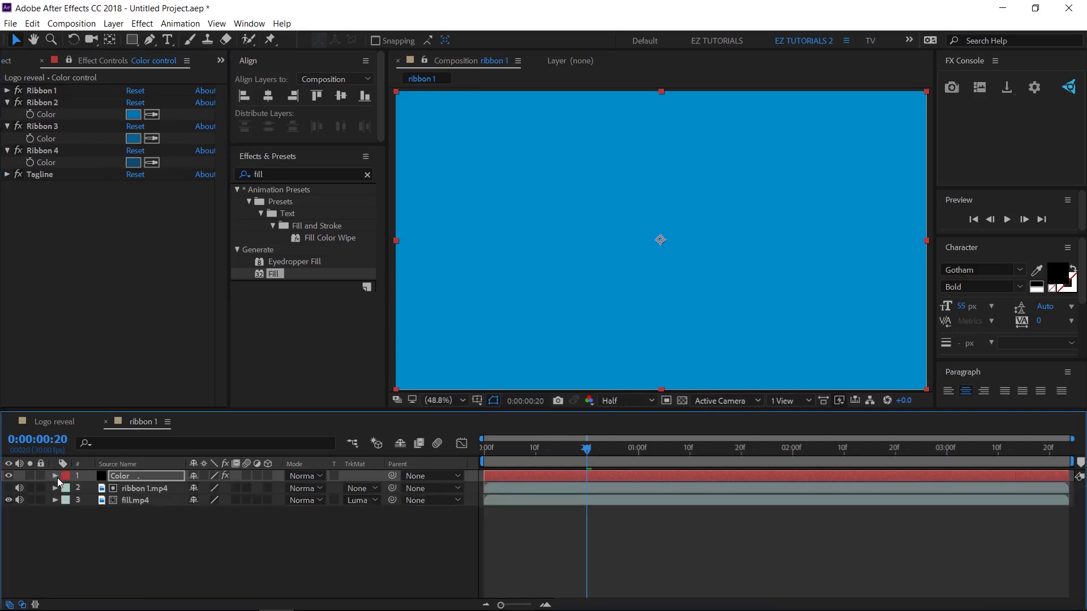
Duplicate the ribbon 1.mp4 layer and place the copy directly above the Color solid.
left_click(141, 491)
key("ctrl+d")
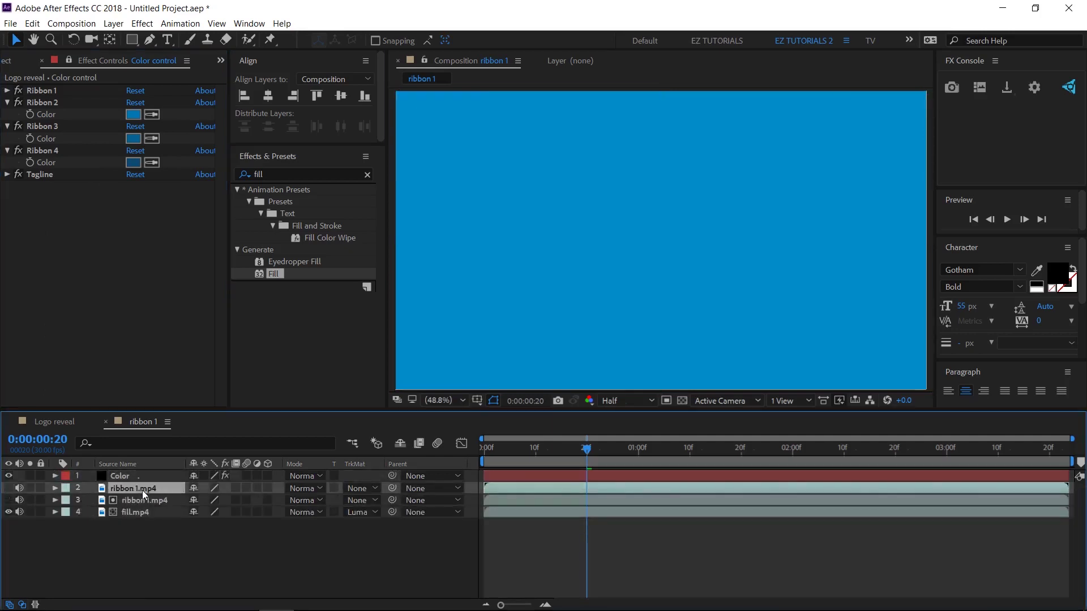
left_click_drag(141, 491, 145, 478)
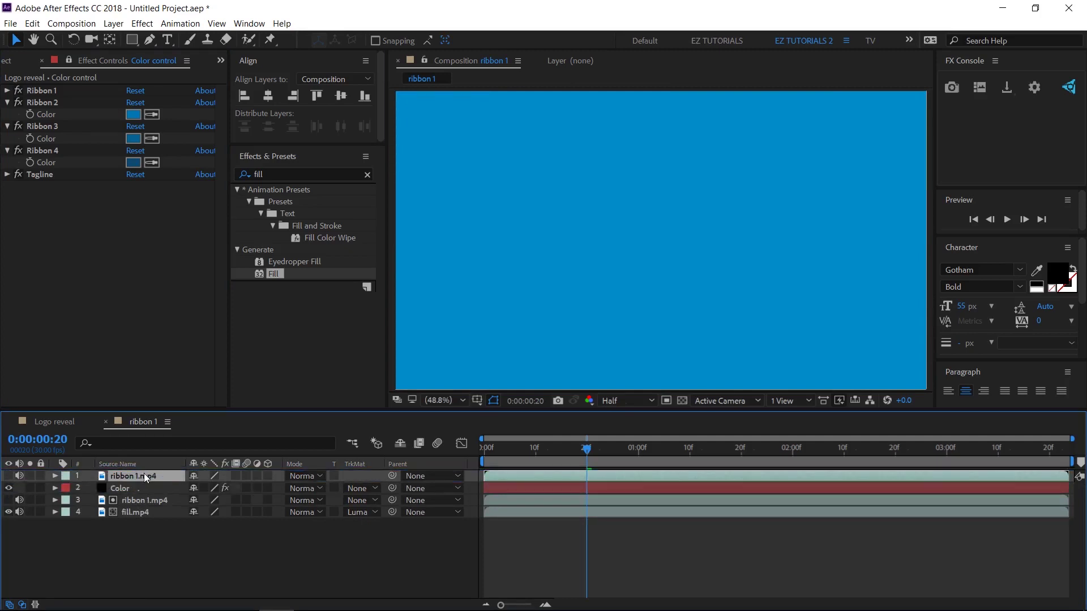
Set the Color solid's track matte to Luma Matte "ribbon 1.mp4" and its blending mode to Overlay.
left_click(353, 489)
left_click(375, 546)
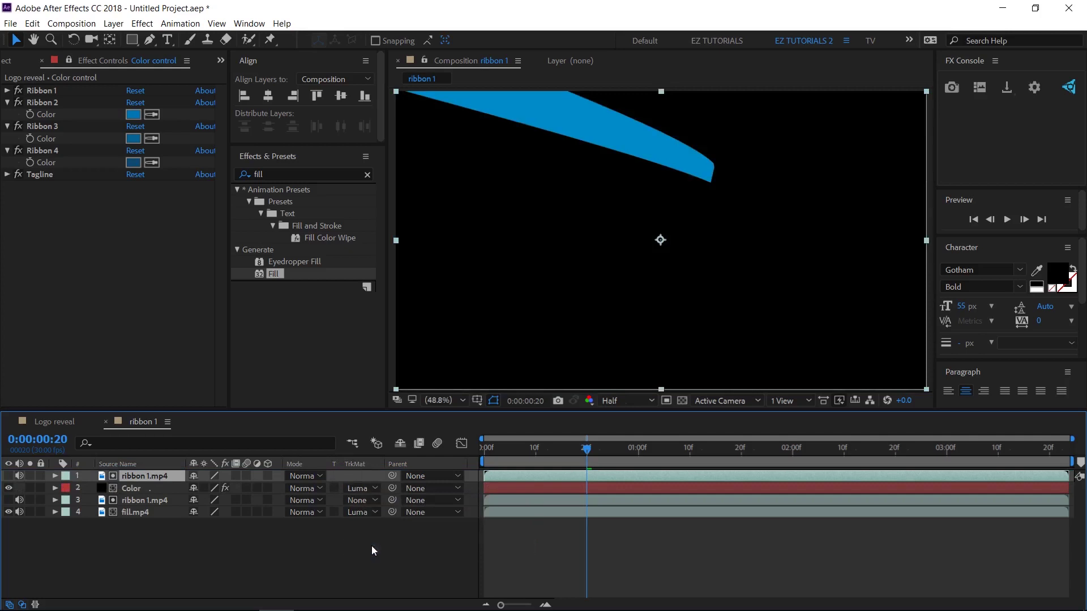
left_click(310, 493)
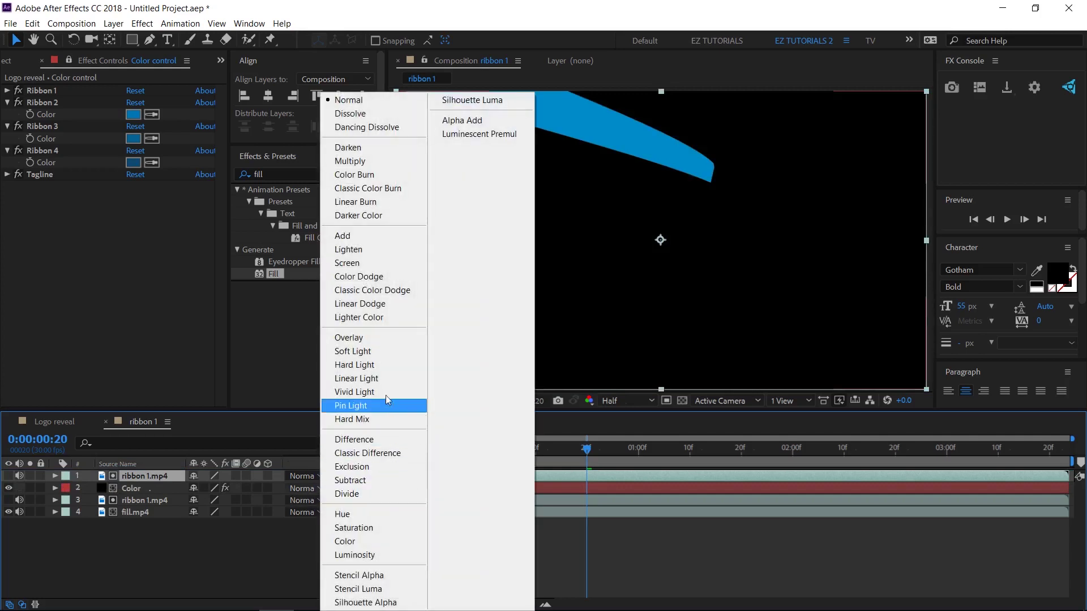
left_click(375, 338)
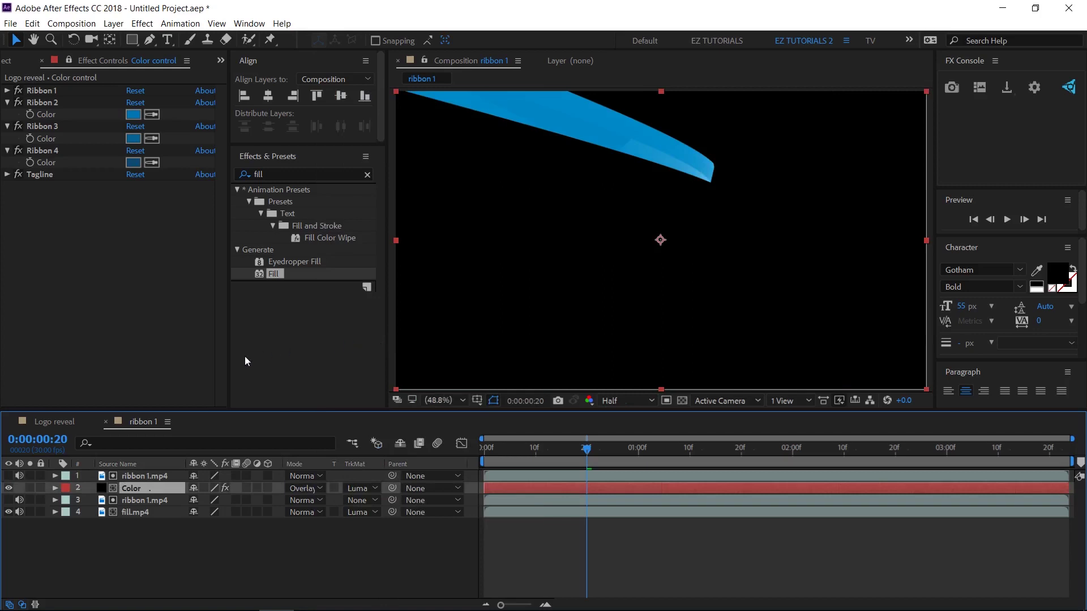
Close the ribbon 1 composition's timeline, then duplicate that composition in the project and open the copy.
left_click(106, 422)
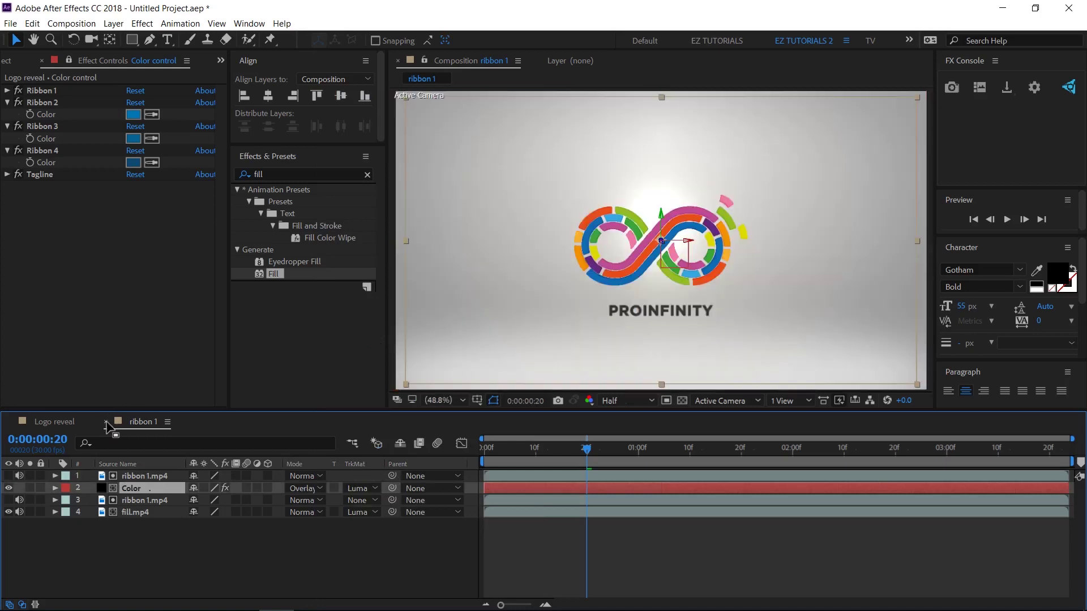
left_click(11, 64)
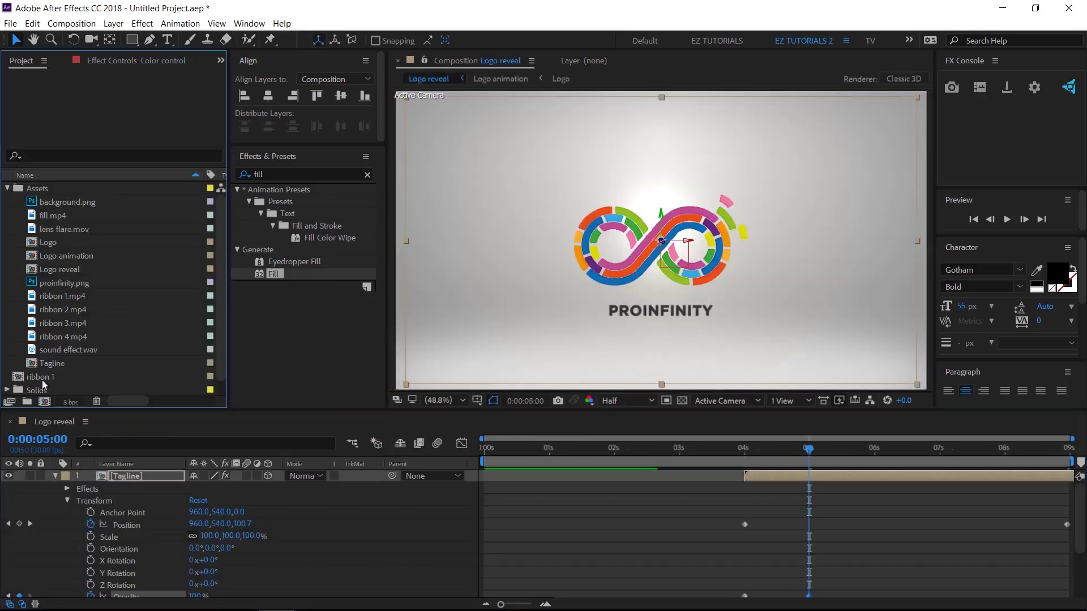
left_click(42, 377)
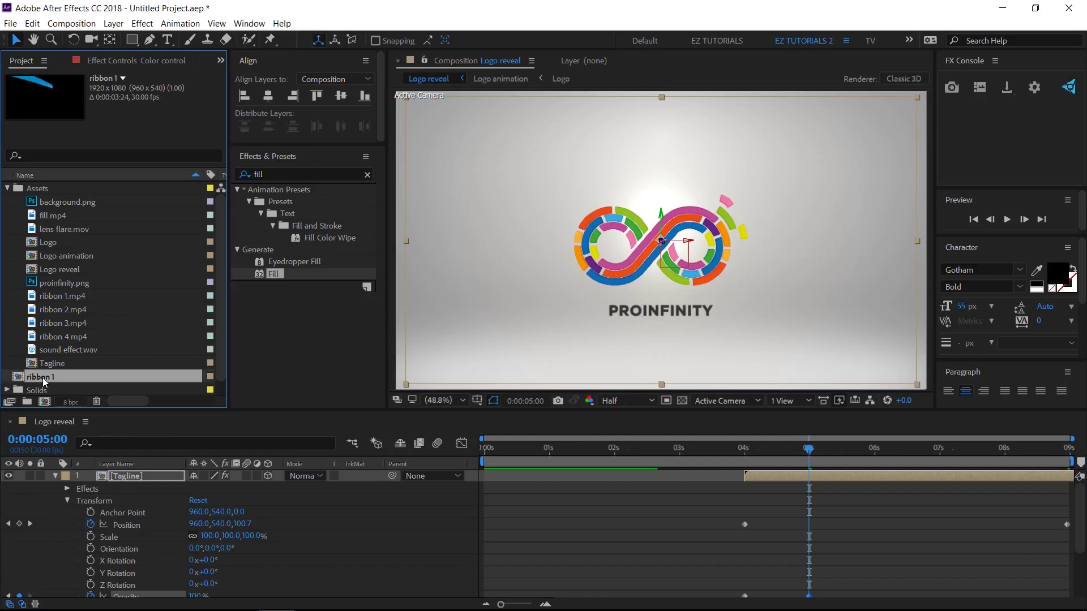
key("ctrl+d")
double_click(42, 378)
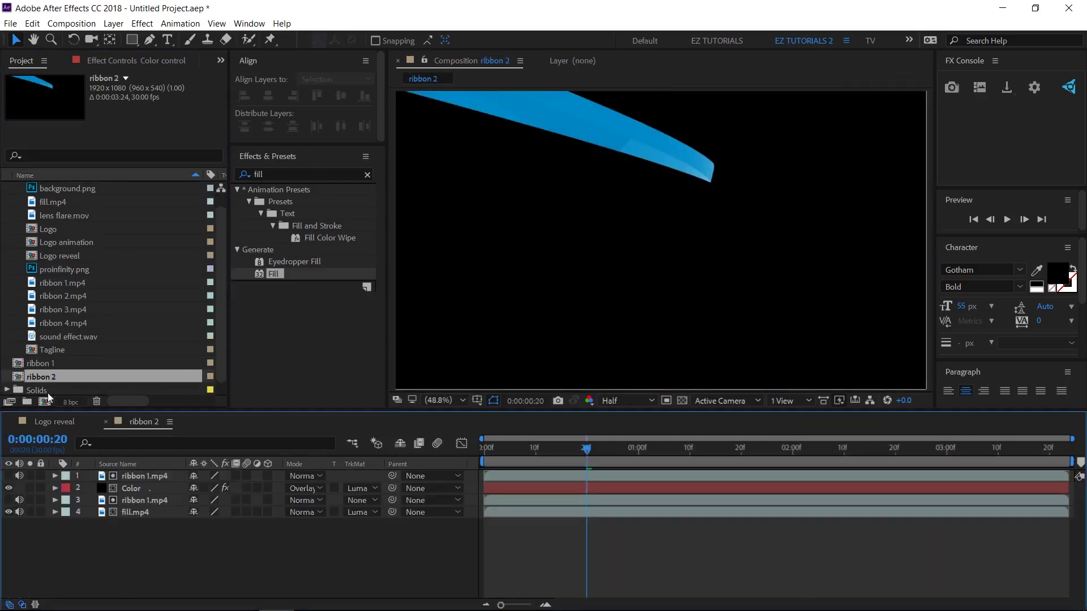
Replace the source of both ribbon 1.mp4 layers in the ribbon 2 composition with ribbon 2.mp4.
left_click(134, 499)
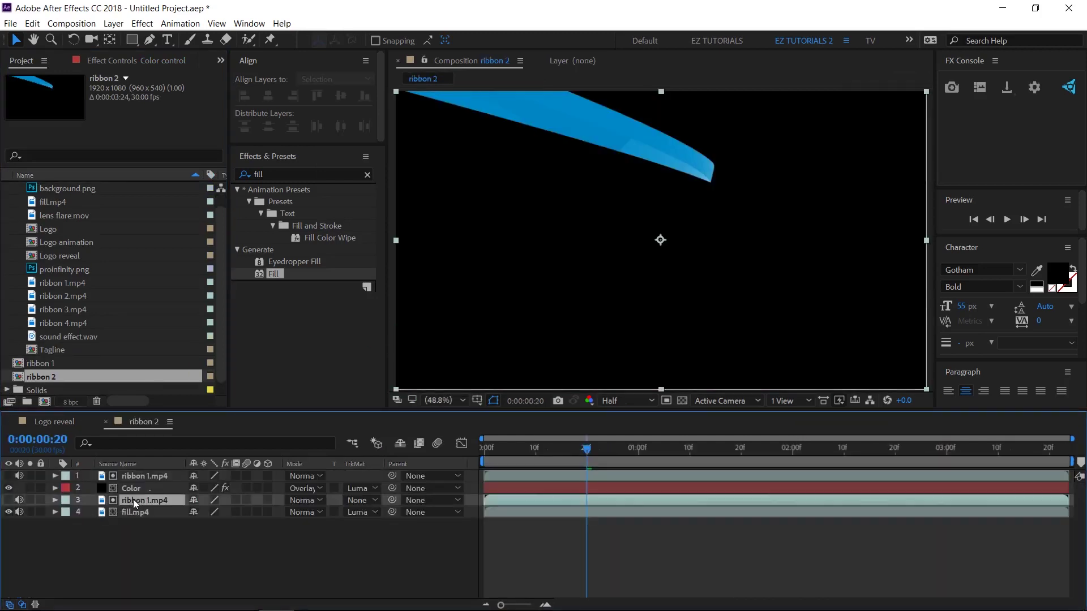
left_click(130, 476, "ctrl")
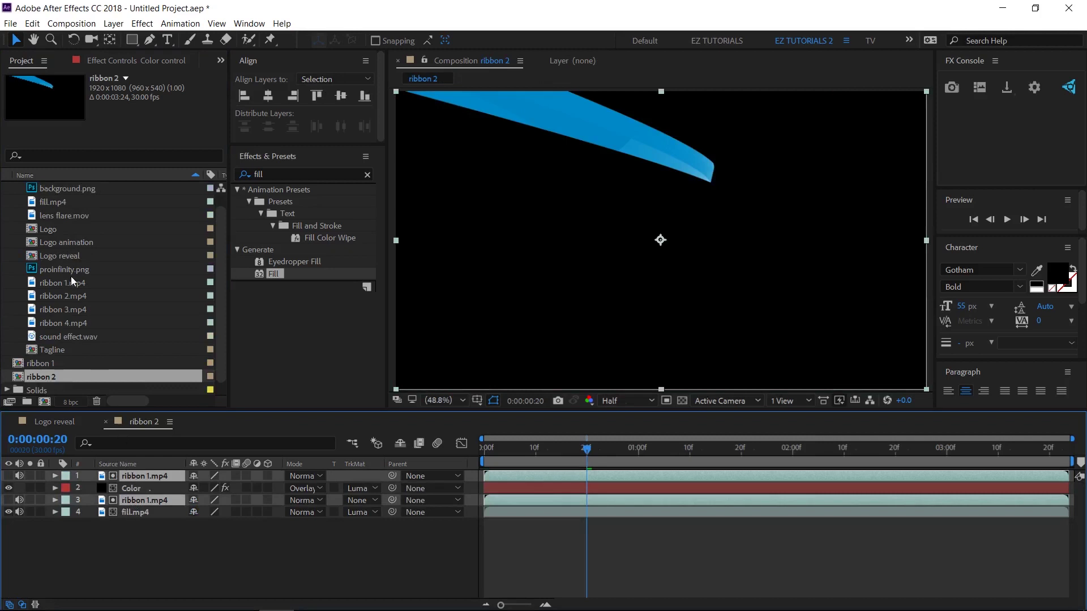
left_click(64, 296)
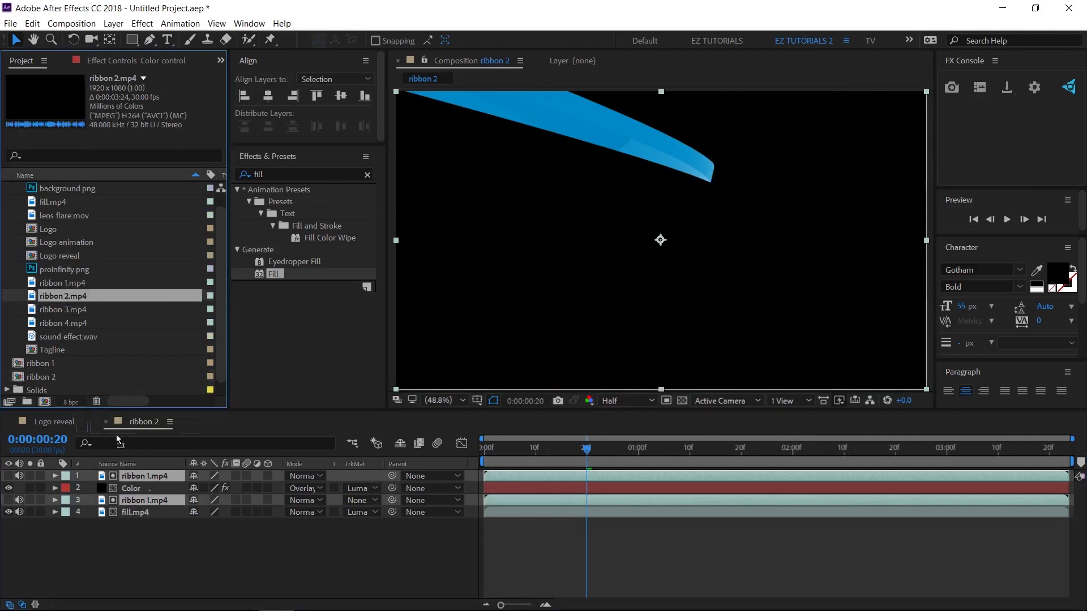
left_click_drag(135, 494, 135, 497, "alt")
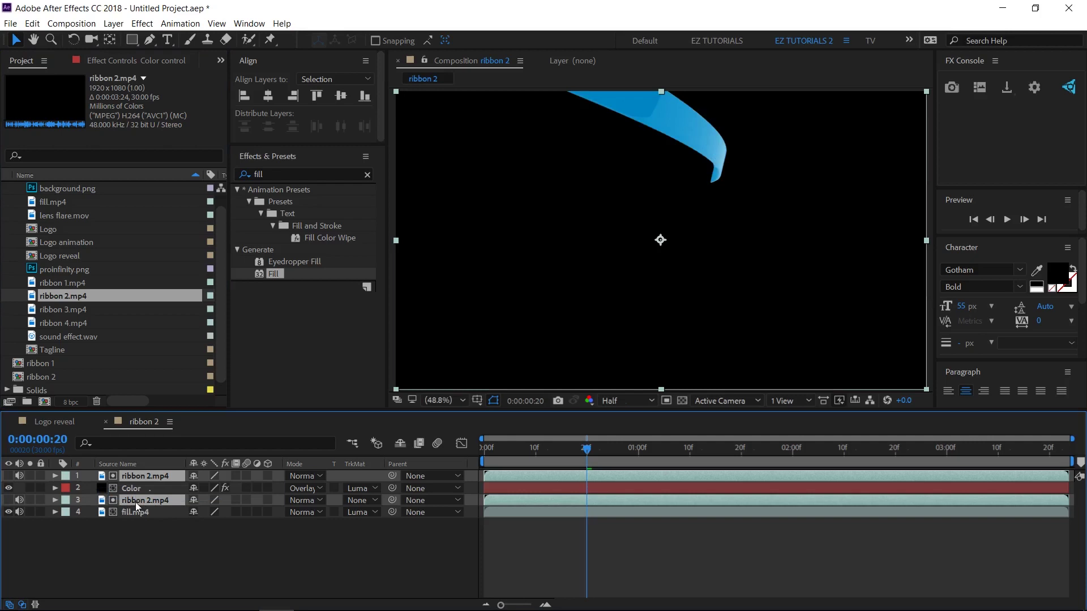
Link the Fill color of the Color solid in ribbon 2 by expression to the Ribbon 2 color of the Color control layer.
left_click(133, 489)
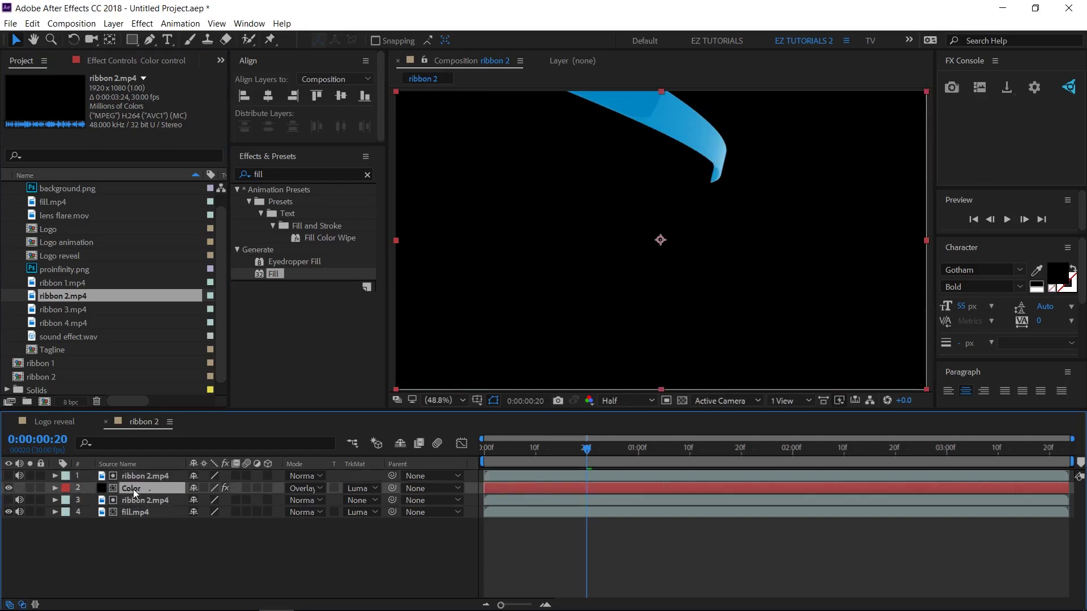
key("e")
key("e")
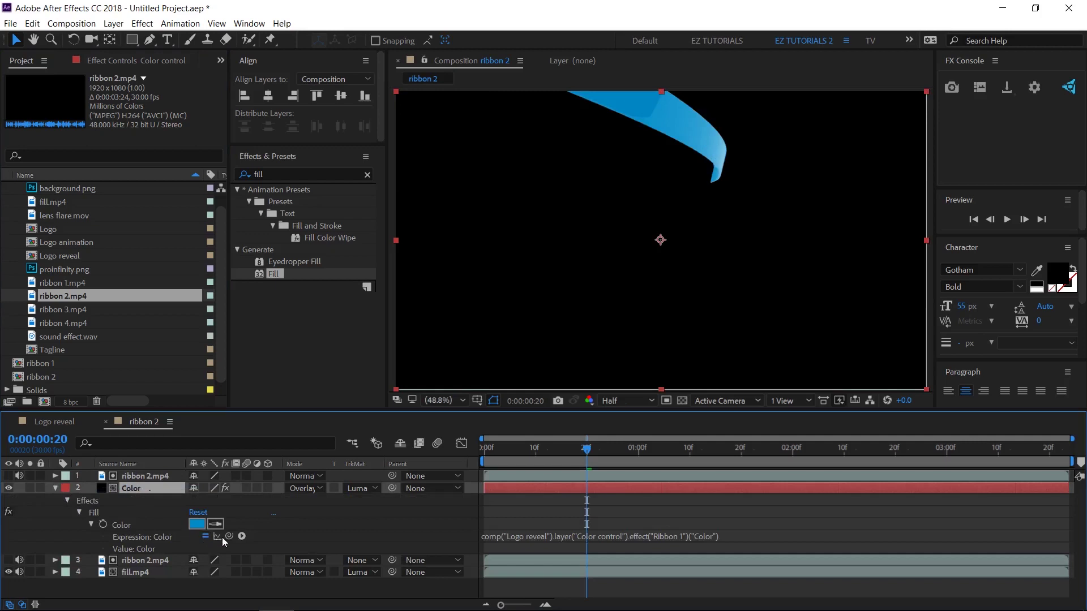
left_click(117, 60)
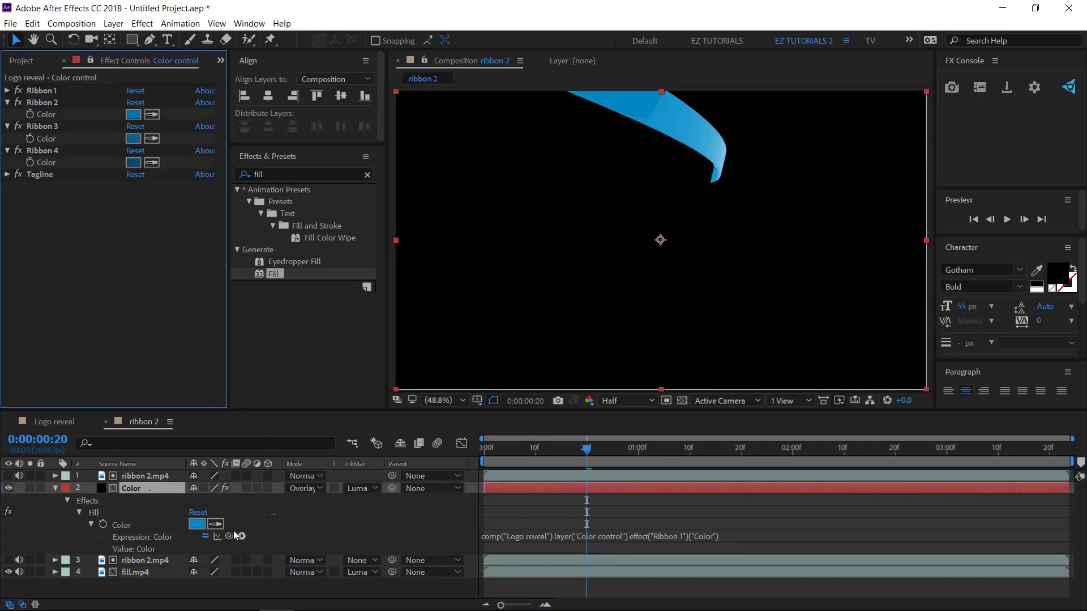
left_click_drag(232, 535, 63, 116)
left_click(8, 102)
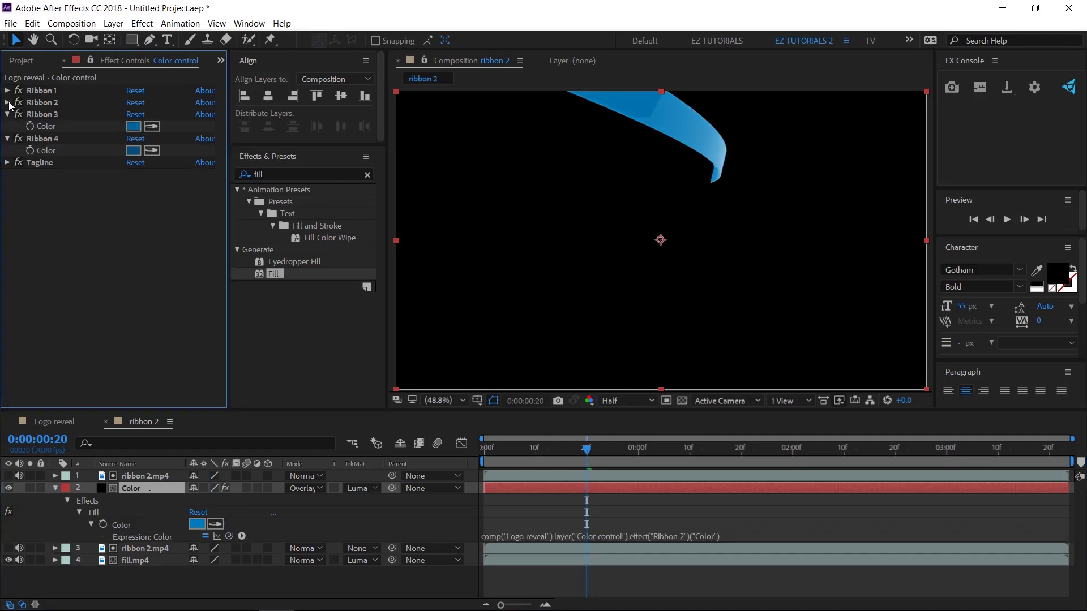
Close the ribbon 2 composition's timeline, then duplicate that composition in the project and open the copy.
left_click(107, 421)
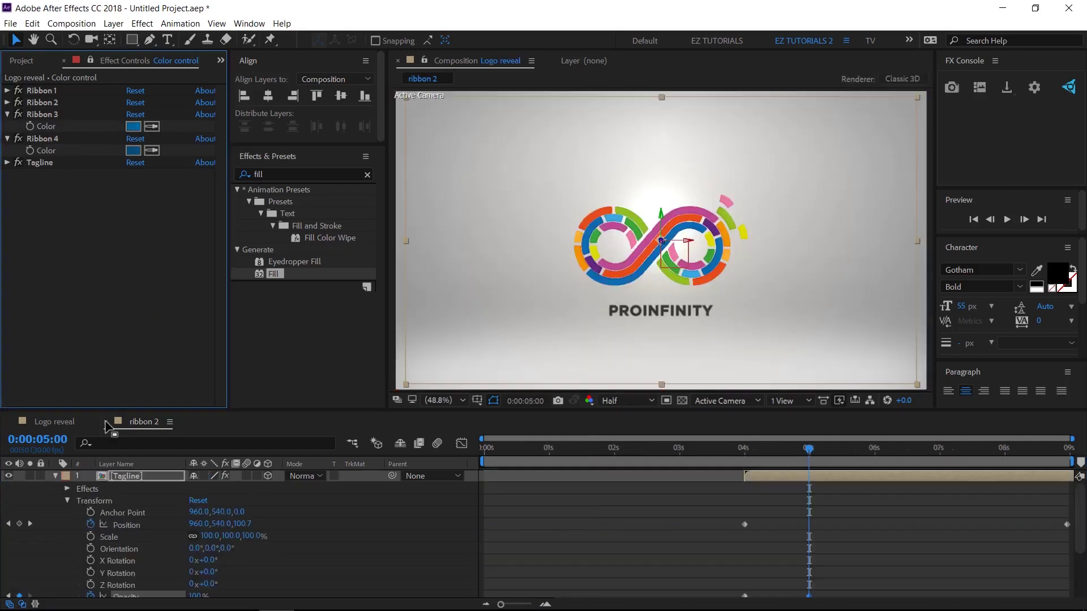
left_click(21, 61)
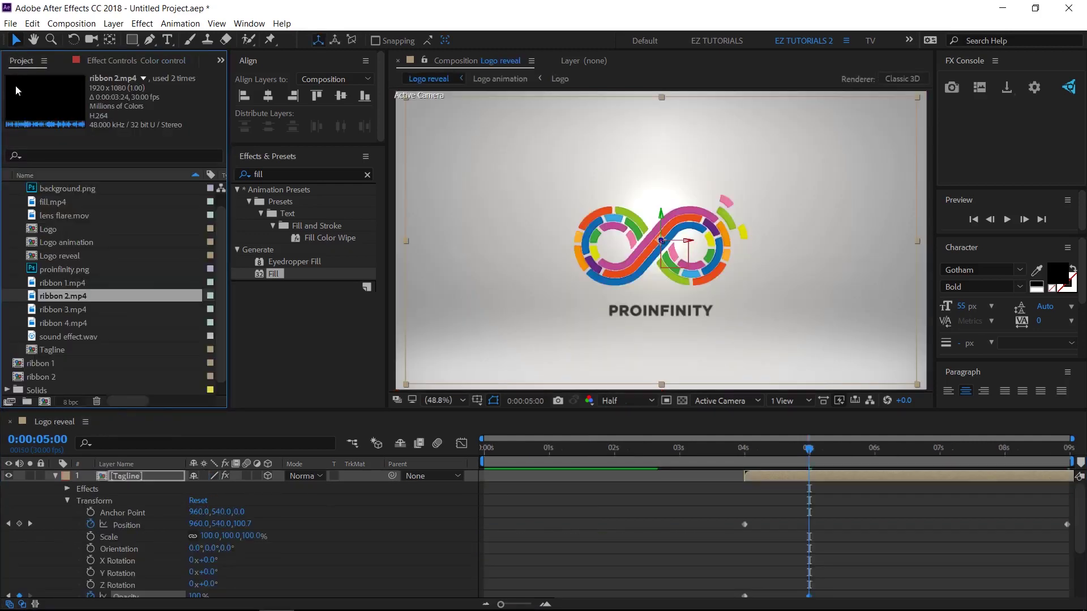
left_click(41, 377)
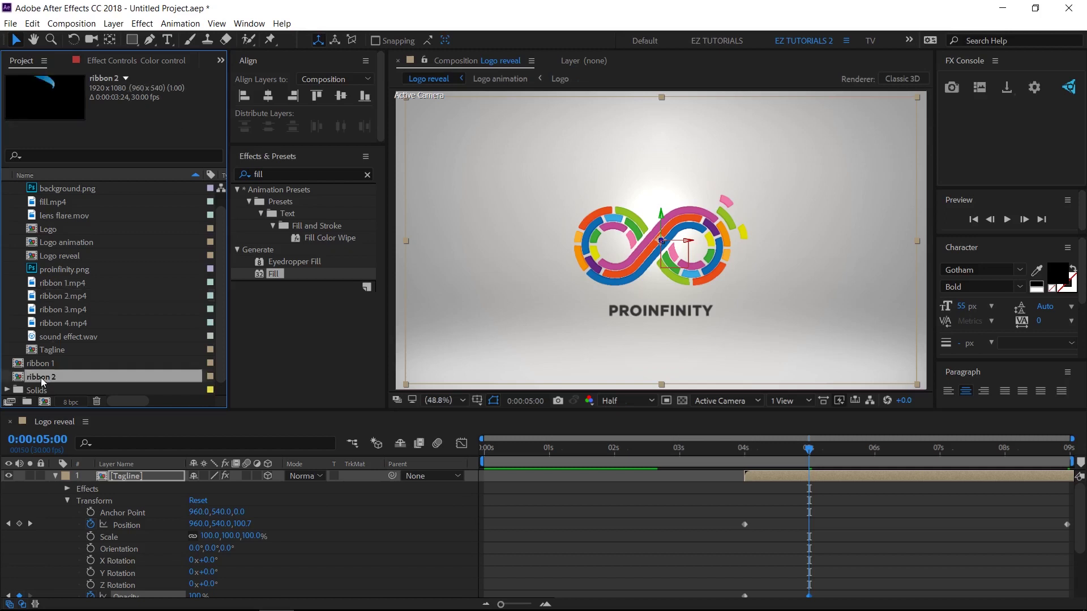
key("ctrl+d")
double_click(41, 378)
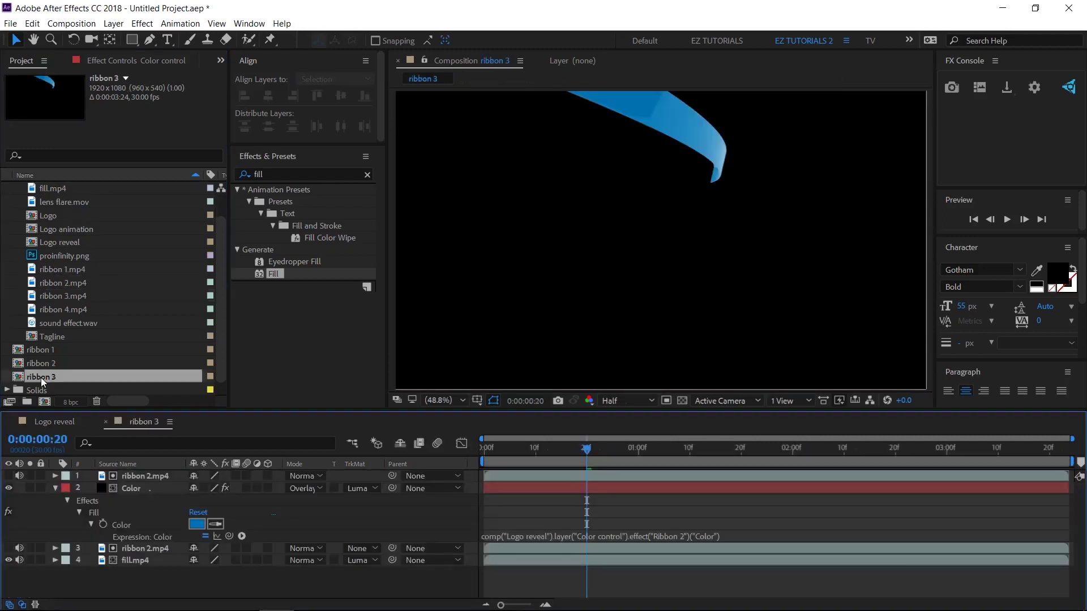
Replace the source of both ribbon 2.mp4 layers in the ribbon 3 composition with ribbon 3.mp4.
left_click(56, 488)
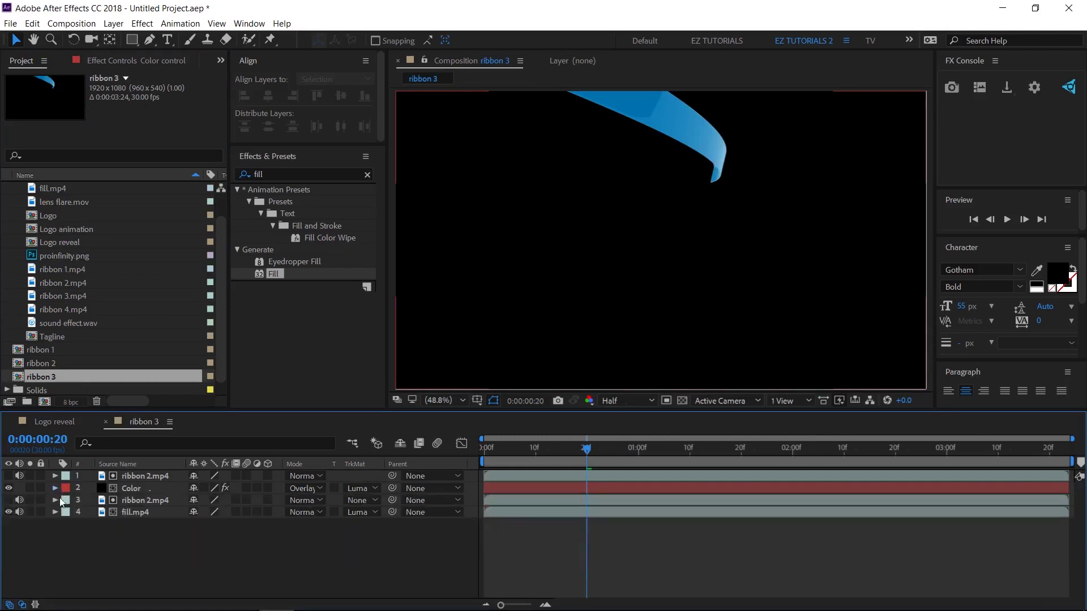
left_click(133, 499)
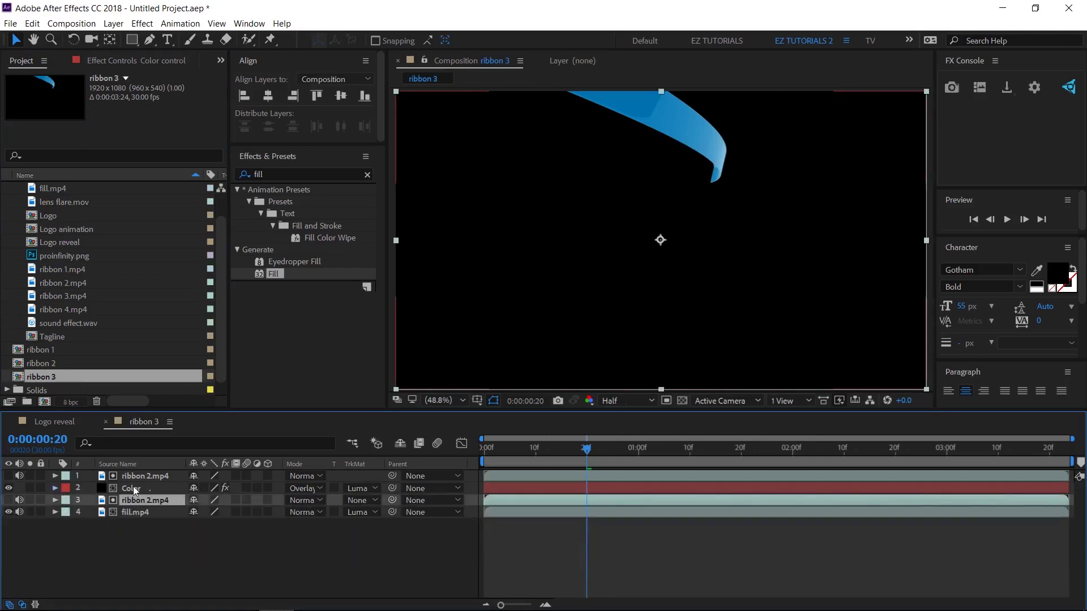
left_click(134, 477, "ctrl")
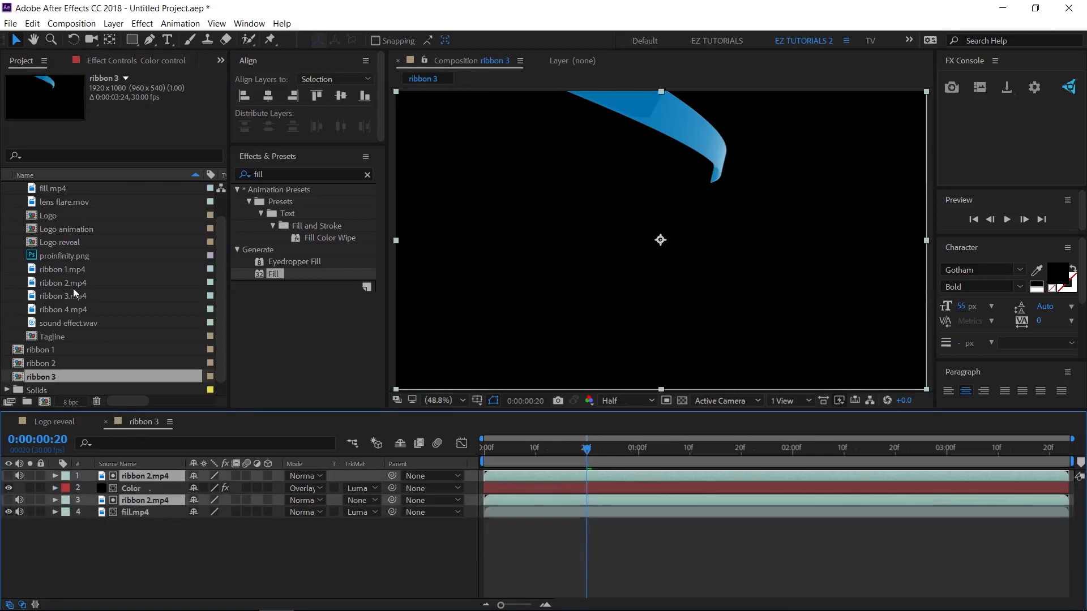
left_click_drag(74, 292, 136, 477)
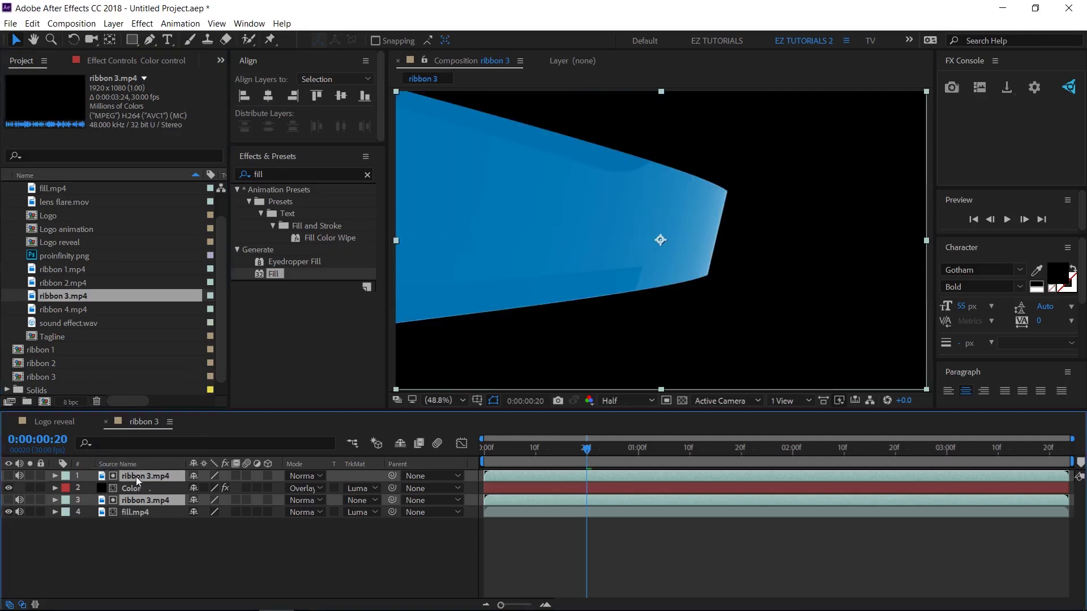
Link the Fill color of the Color solid in ribbon 3 by expression to the Ribbon 3 color of the Color control layer.
left_click(127, 486)
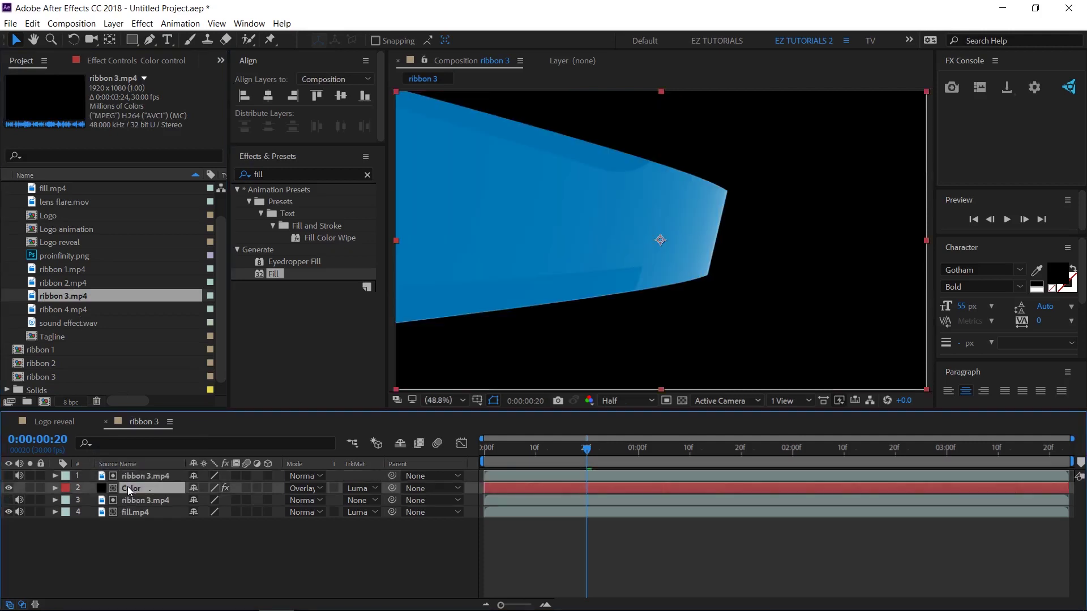
key("e")
key("e")
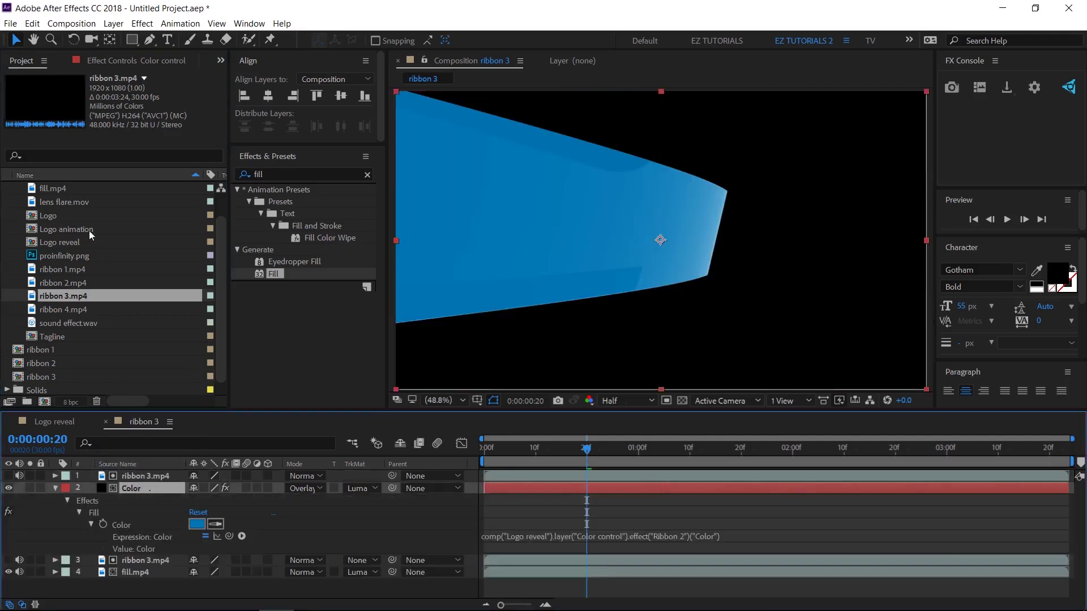
left_click(103, 65)
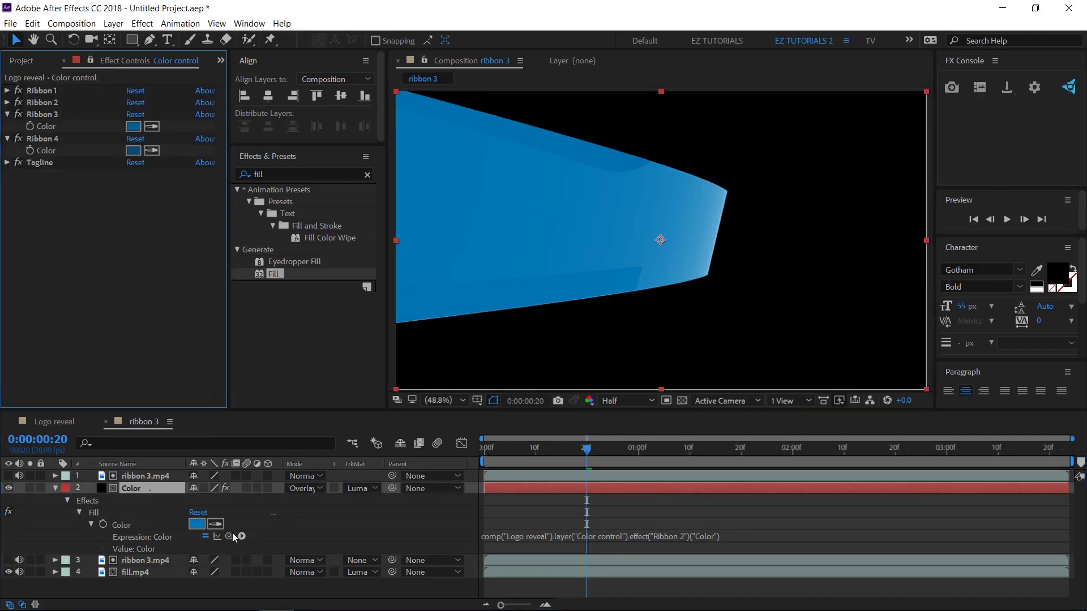
left_click_drag(230, 537, 42, 130)
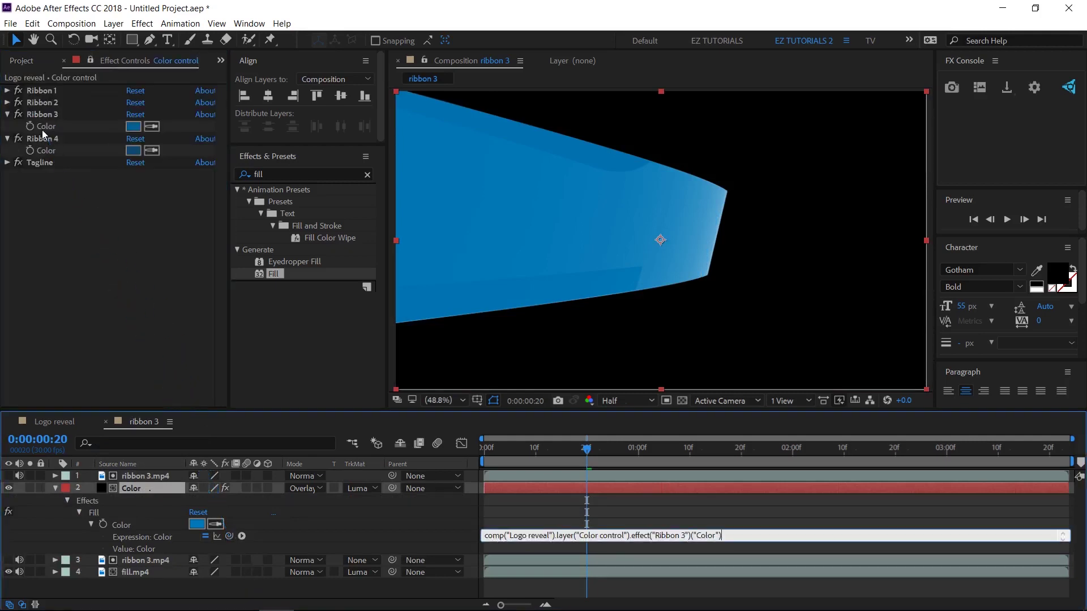
left_click(8, 114)
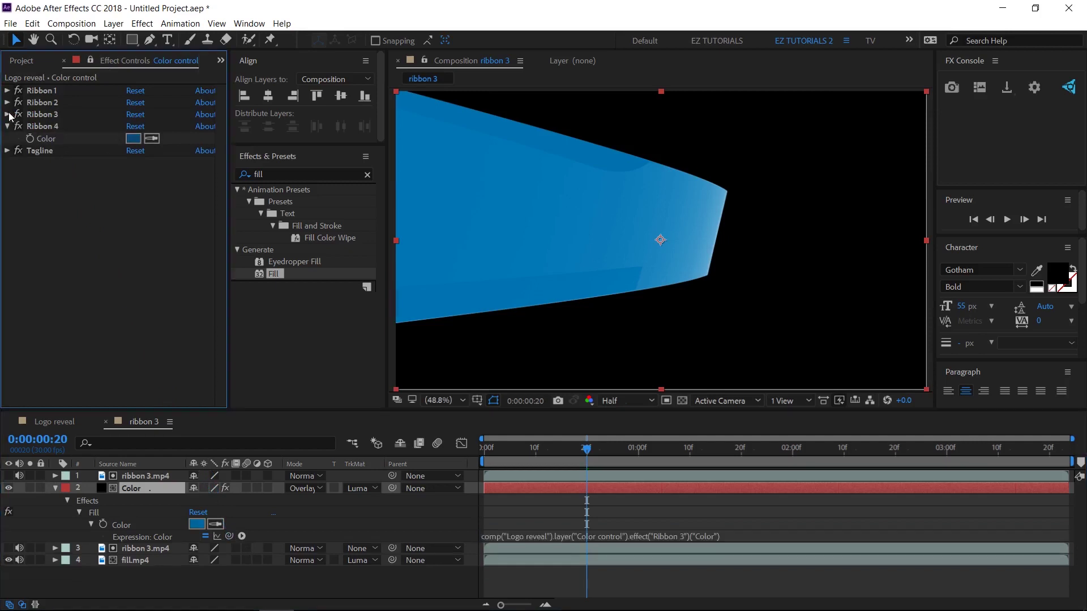
Close the ribbon 3 composition's timeline, then duplicate that composition in the project and open the copy.
left_click(25, 61)
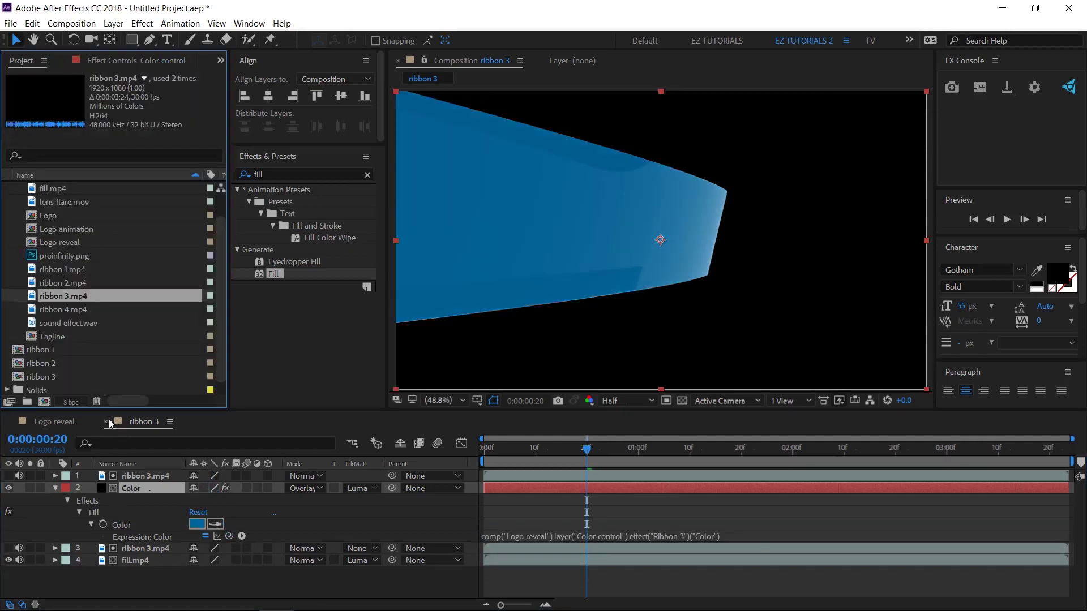
left_click(105, 422)
left_click(45, 377)
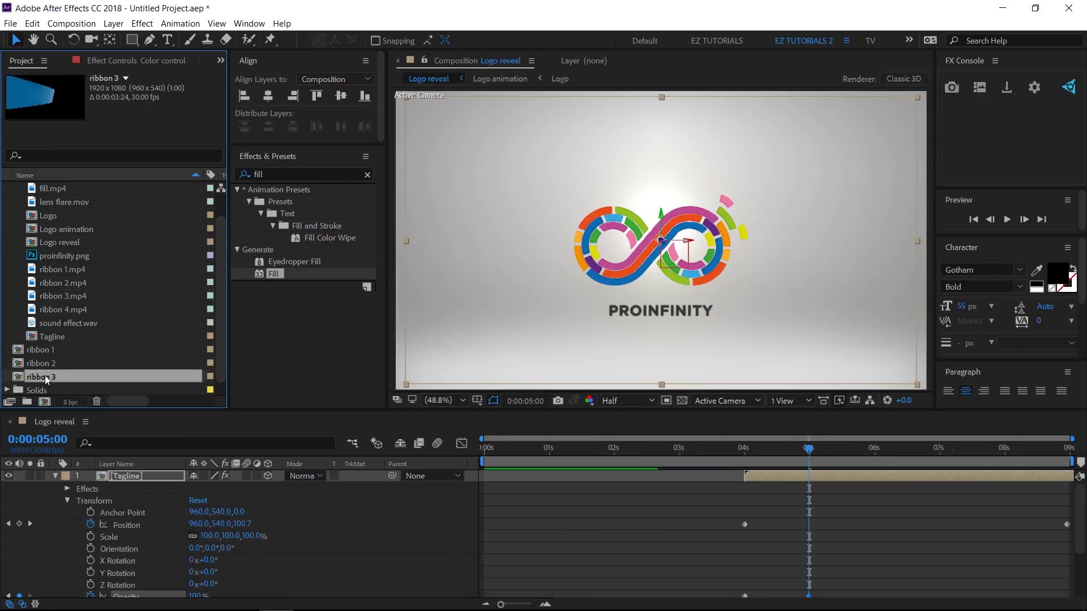
key("ctrl+d")
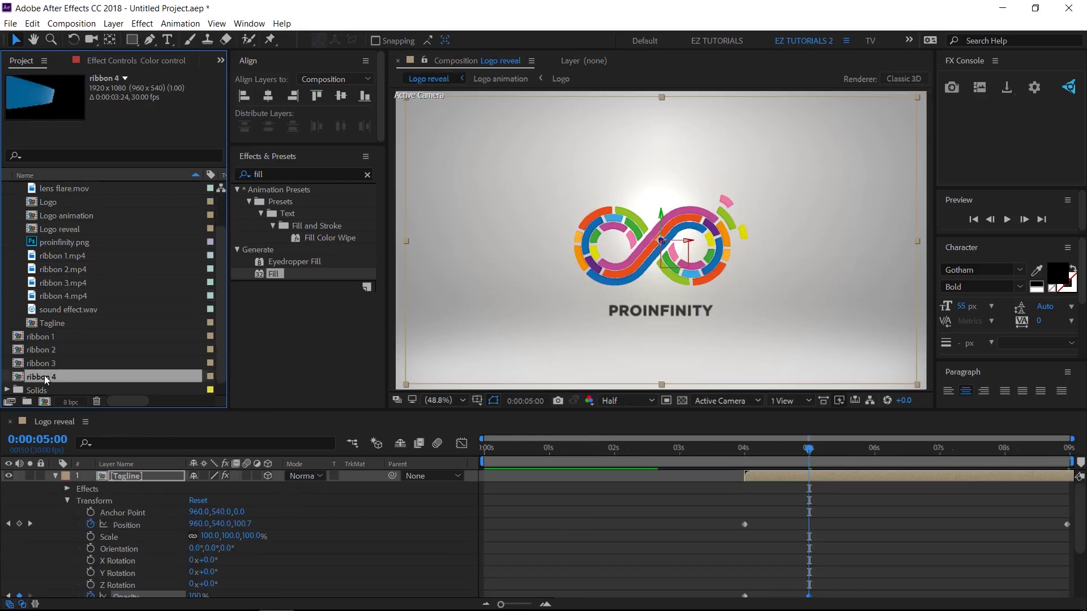
double_click(44, 376)
Replace the source of both ribbon 3.mp4 layers in the ribbon 4 composition with ribbon 4.mp4.
left_click(60, 487)
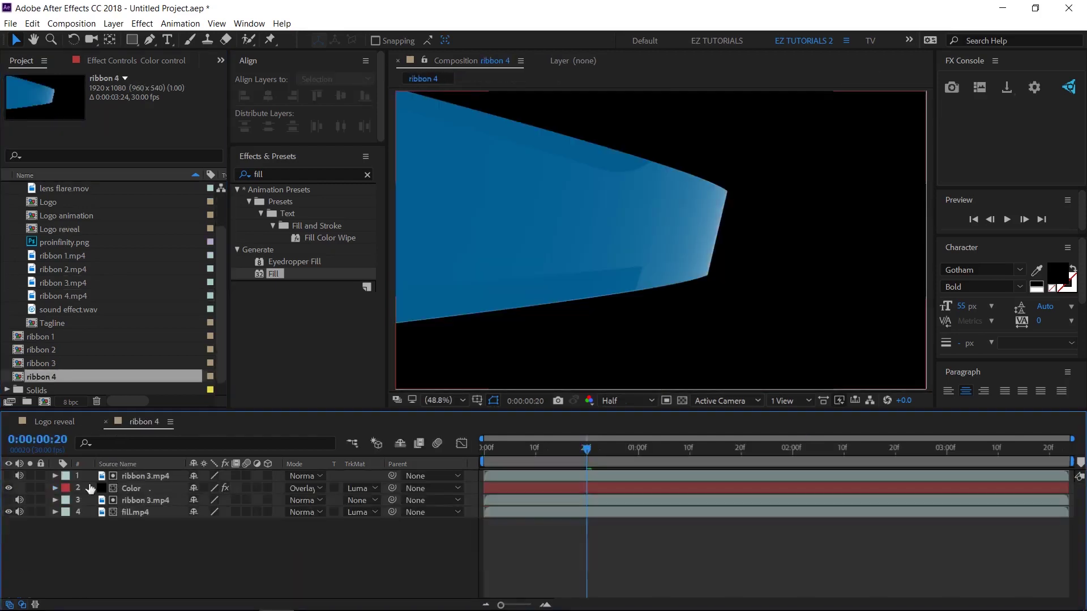
left_click(136, 477)
left_click(137, 501, "ctrl")
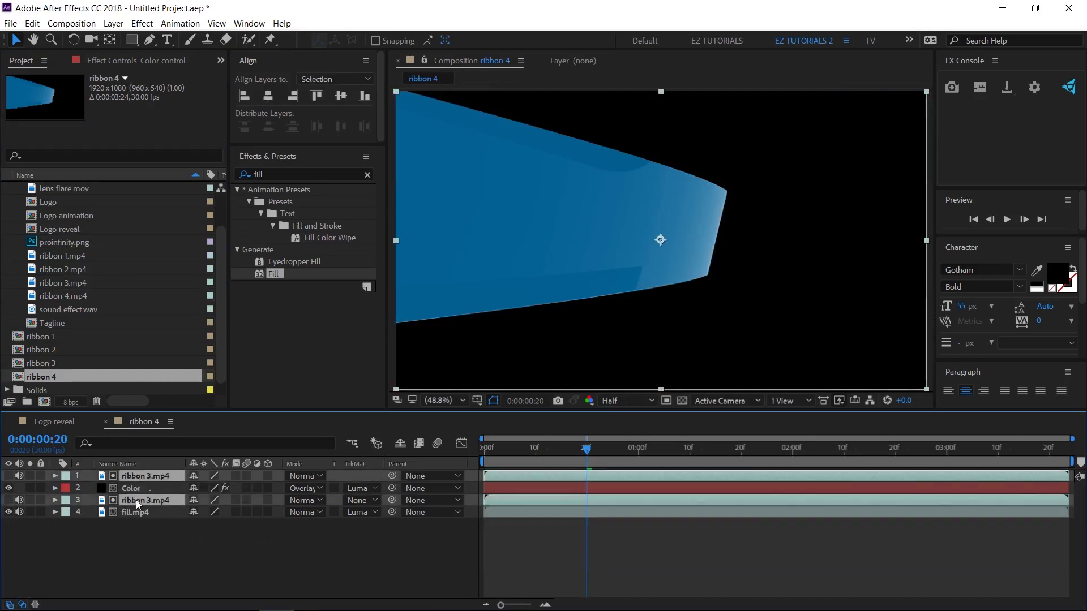
left_click_drag(70, 296, 132, 500)
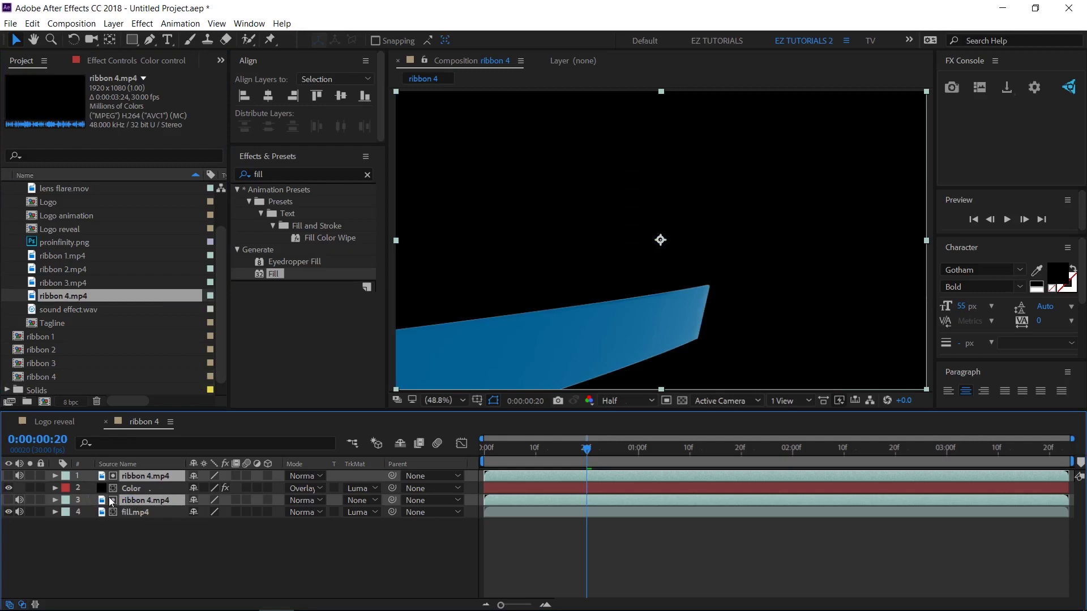
Link the Fill color of the Color solid in ribbon 4 to Color control's Ribbon 4 color by expression, then close that composition's timeline.
left_click(124, 490)
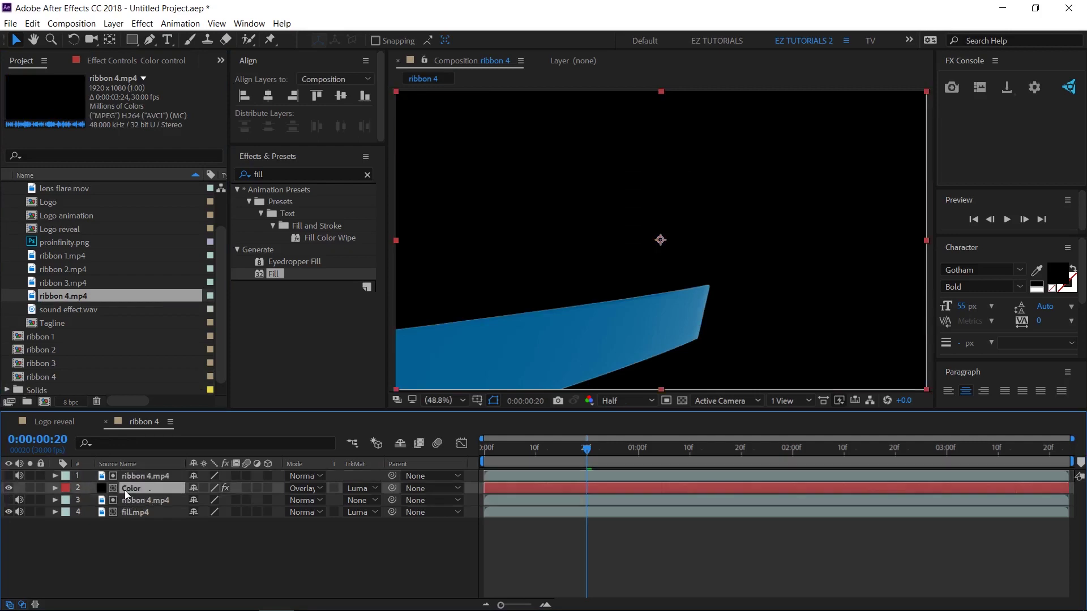
key("e")
key("e")
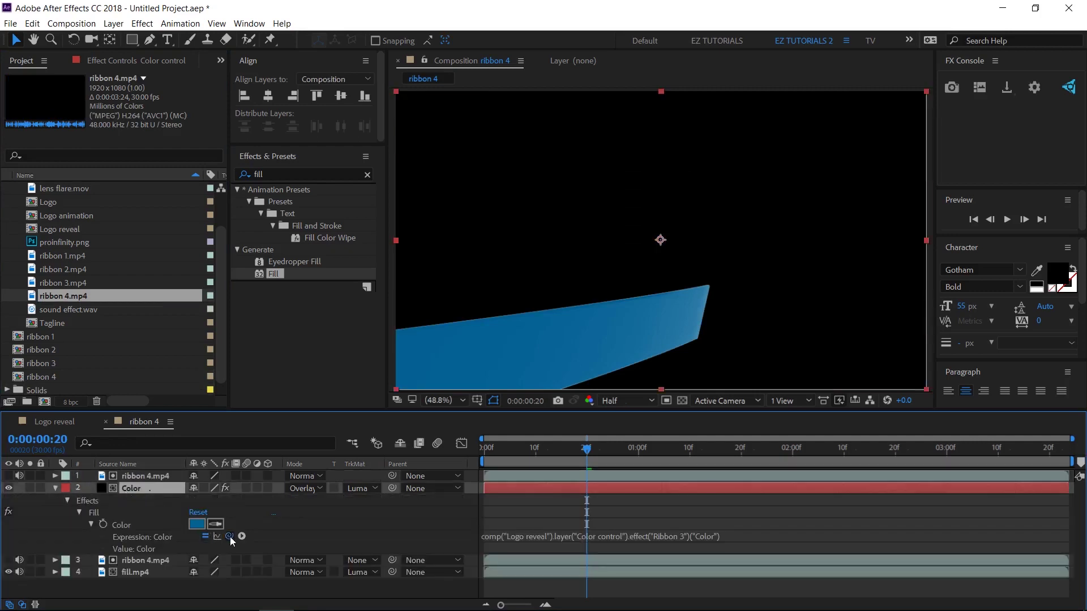
left_click(100, 62)
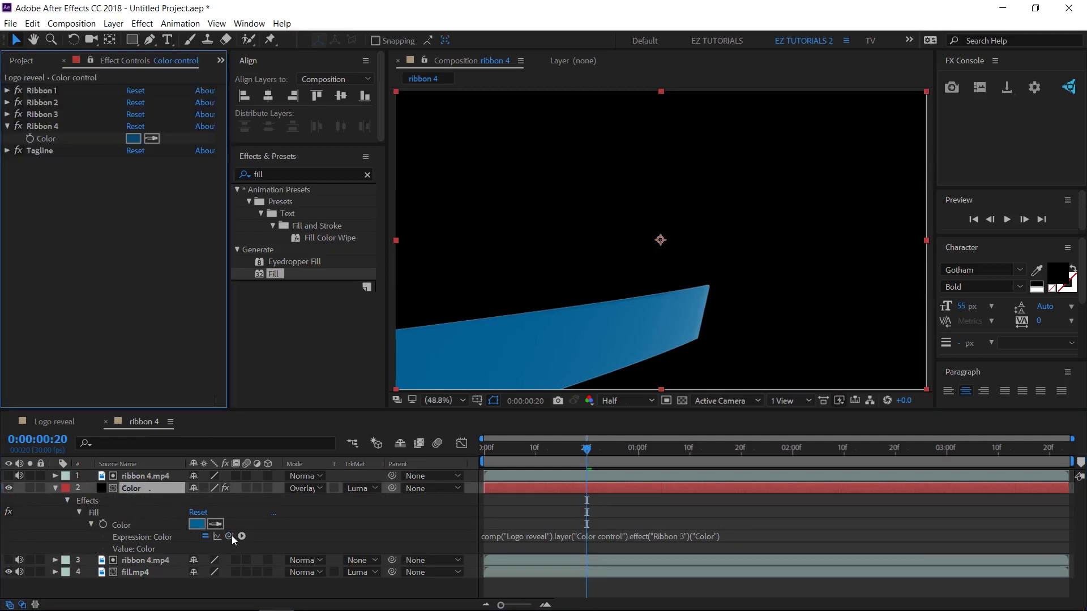
left_click_drag(229, 536, 55, 141)
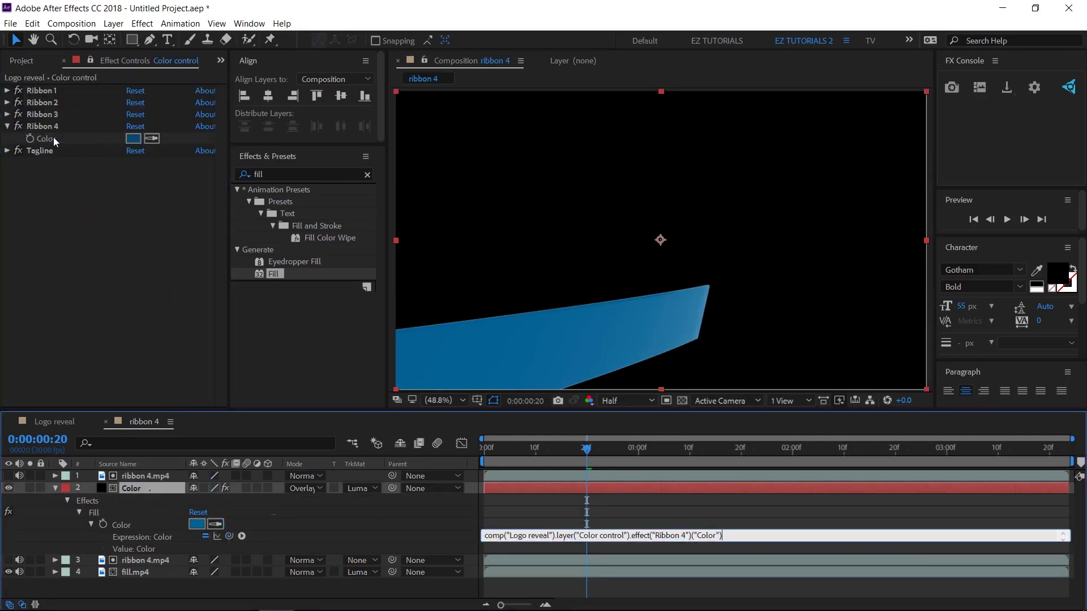
left_click(8, 127)
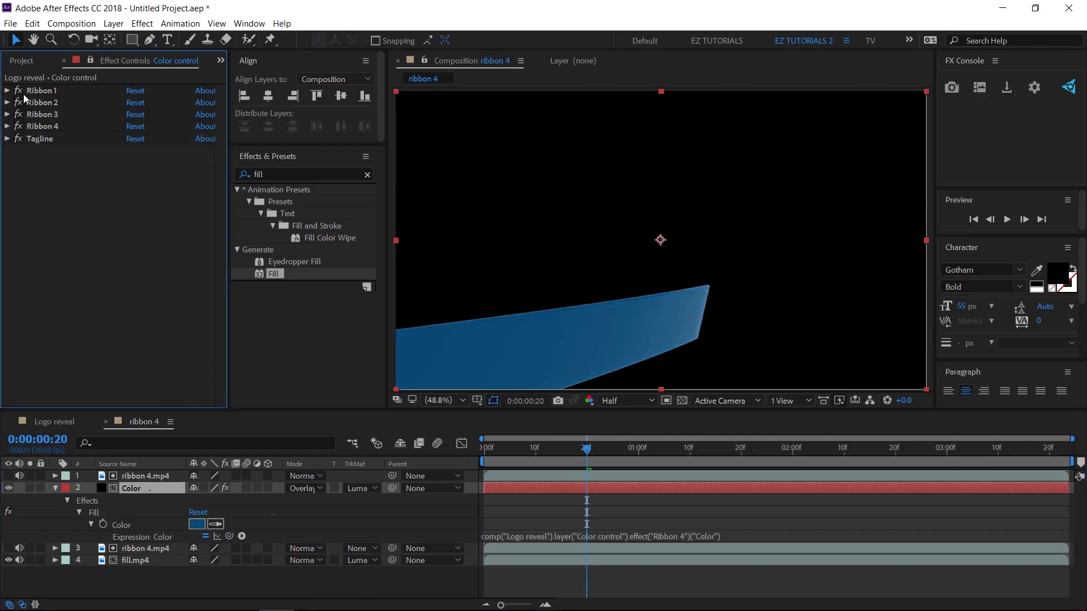
left_click(64, 60)
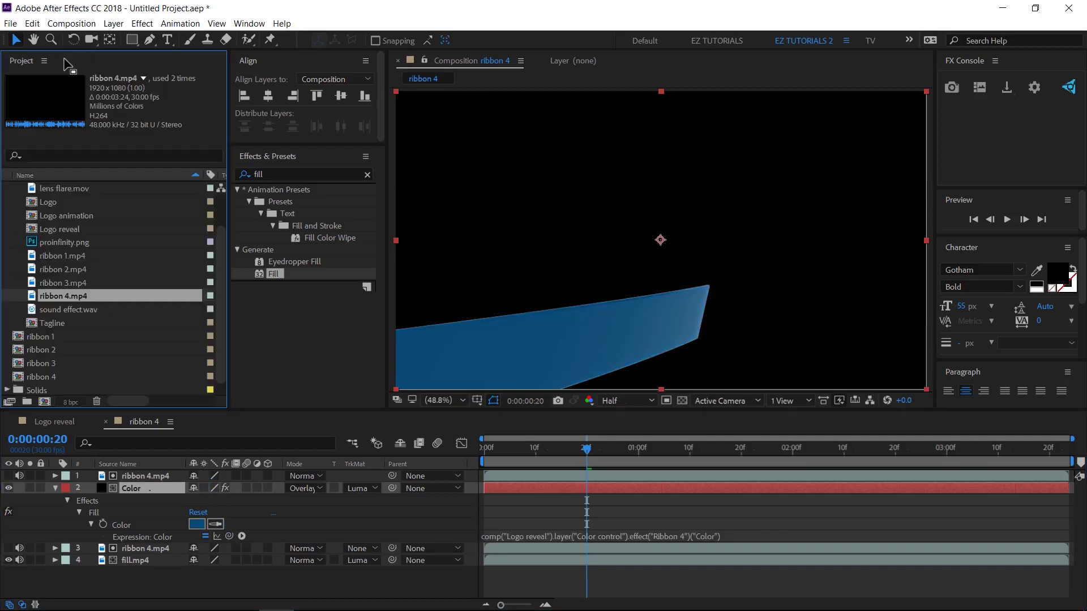
left_click(55, 488)
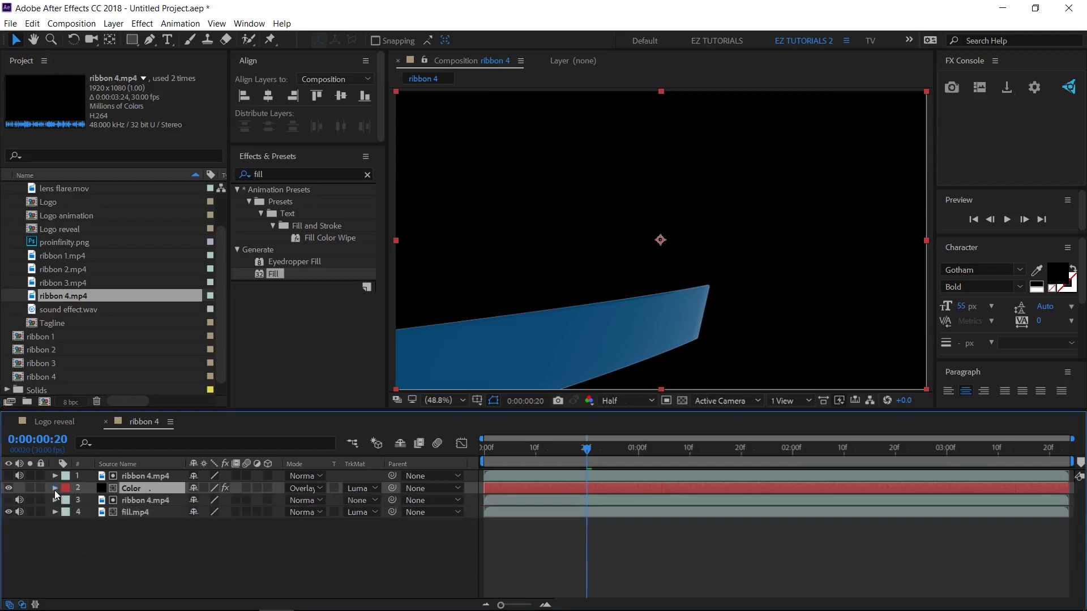
left_click(105, 422)
Add the ribbon 1 to ribbon 4 compositions above Tagline in Logo reveal and reverse their stacking so ribbon 4 is on top.
left_click(49, 337)
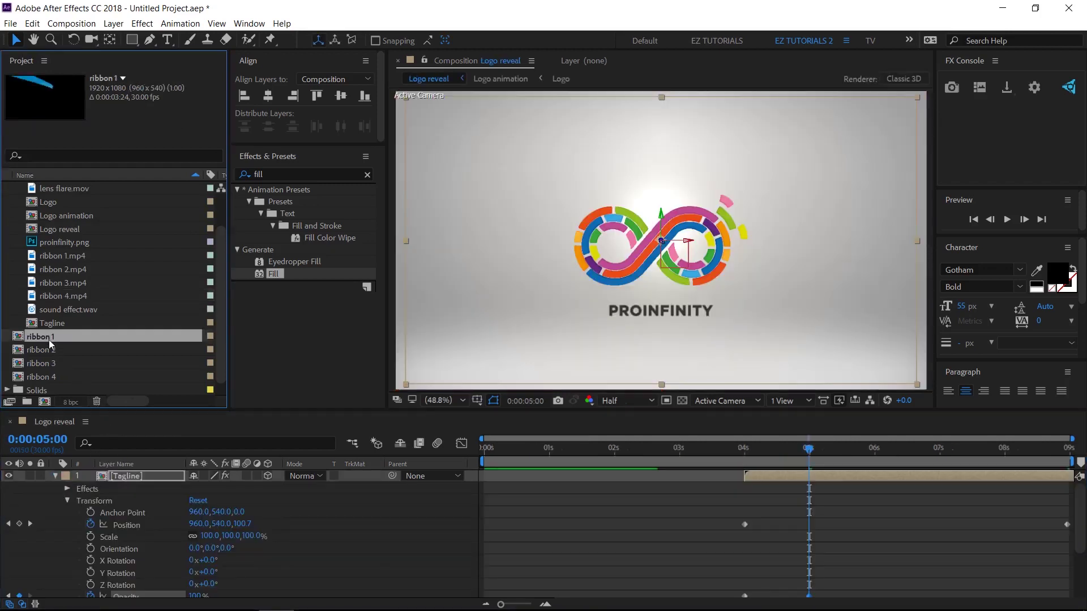
left_click(57, 475)
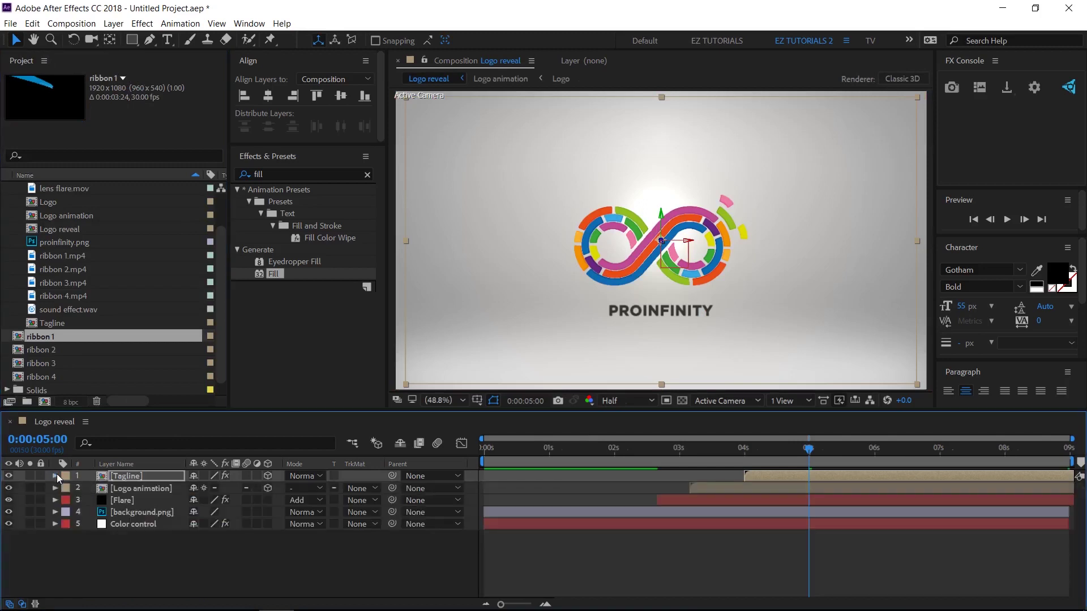
left_click(43, 376, "shift")
left_click_drag(49, 375, 77, 475)
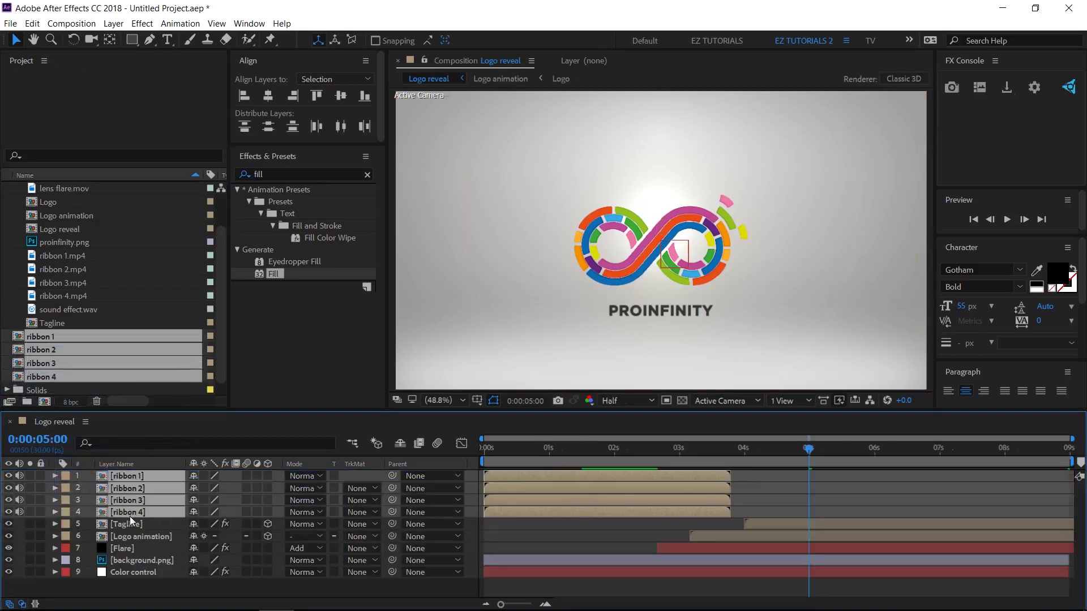
left_click(142, 524)
left_click_drag(140, 508, 132, 487)
Shift all four ribbon layers in time so they start at 0:00:00:05.
left_click(137, 476)
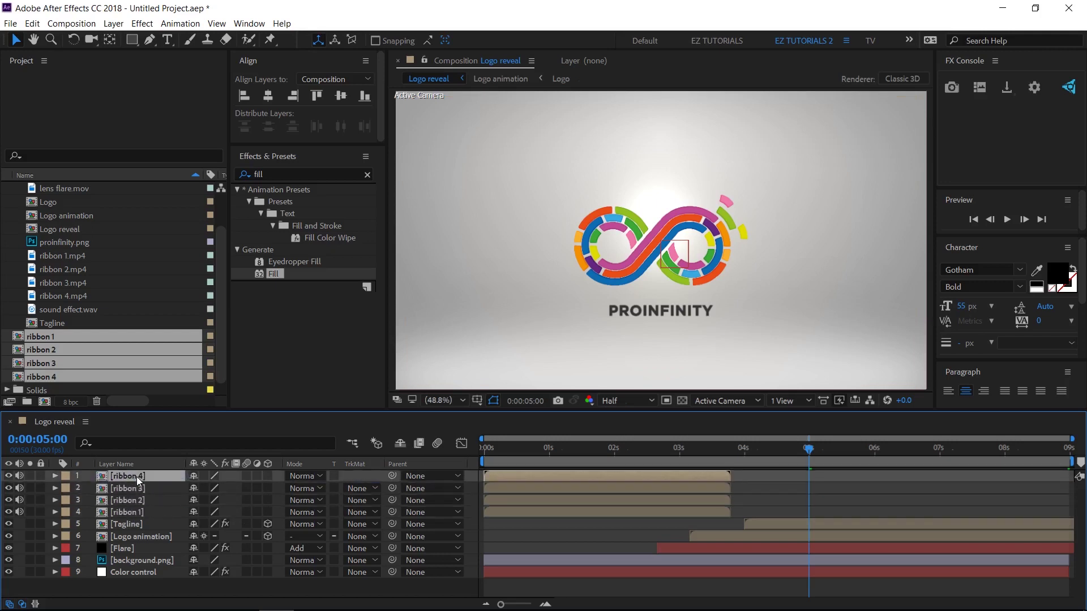
left_click(133, 513, "shift")
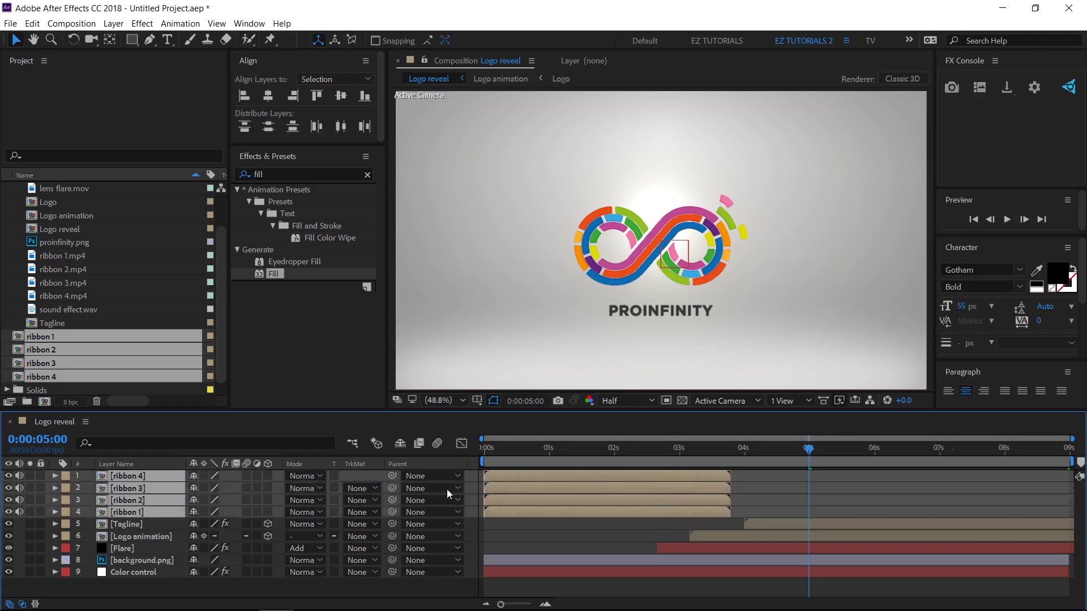
left_click(497, 451)
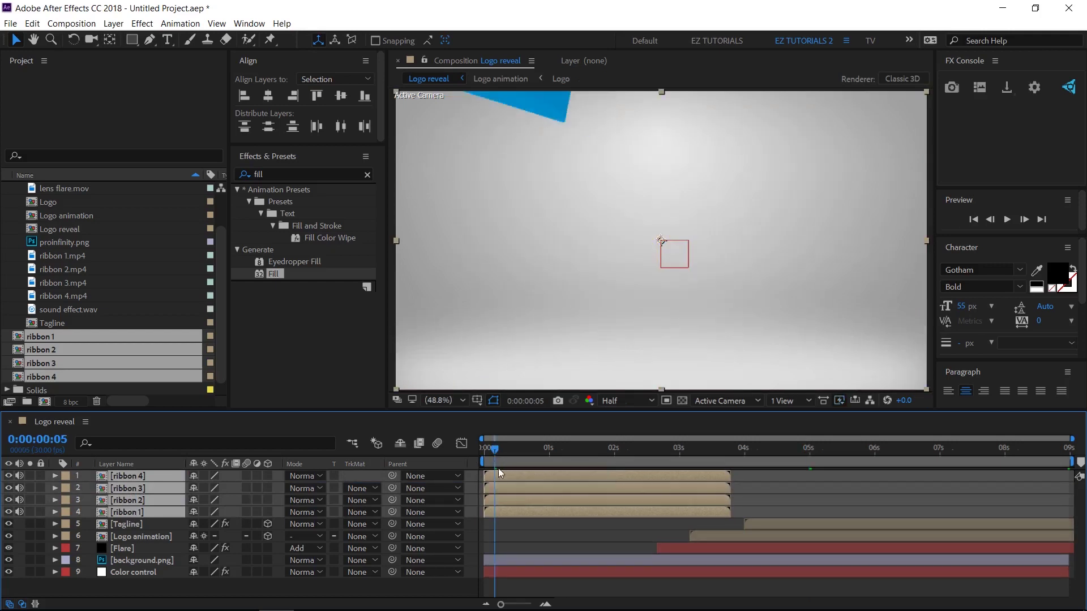
left_click_drag(503, 479, 512, 480)
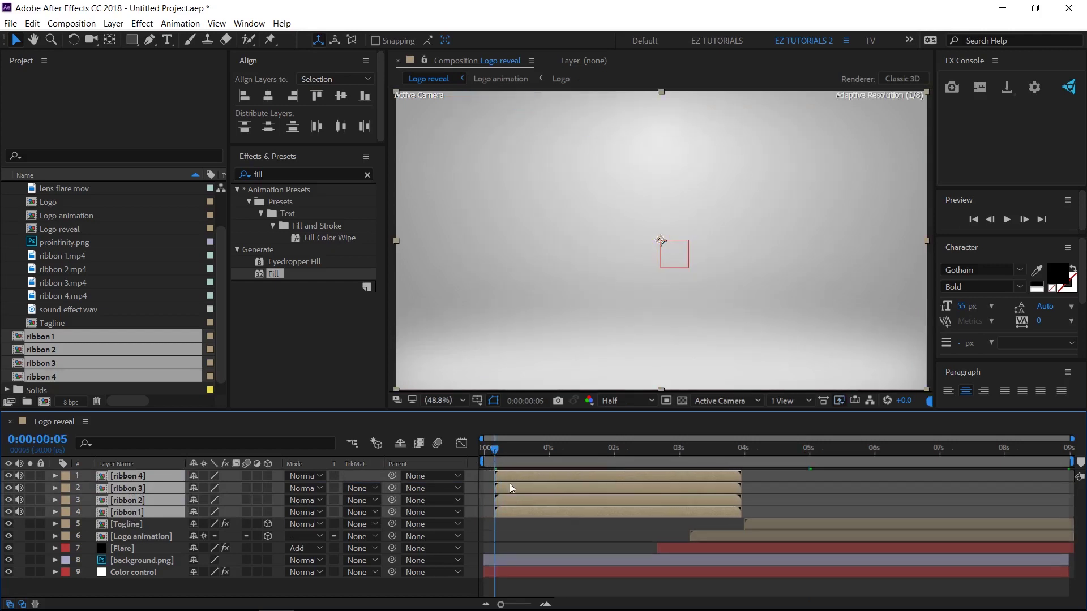
left_click(154, 523)
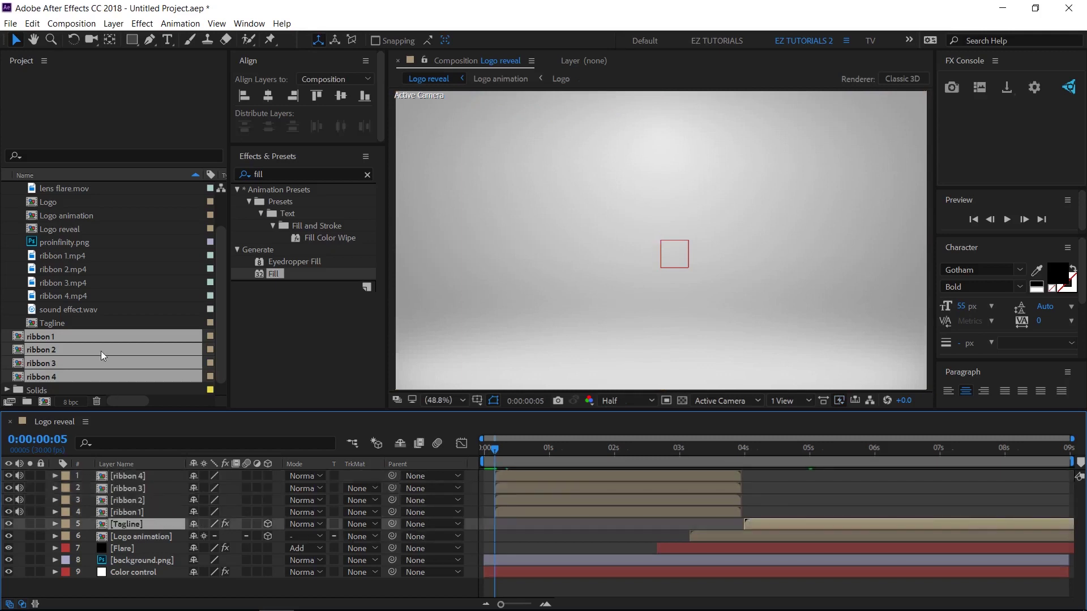
Add lens flare.mov as the topmost layer of Logo reveal, starting at 0 seconds, and set its blending mode to Screen.
scroll(77, 274, "up", 3)
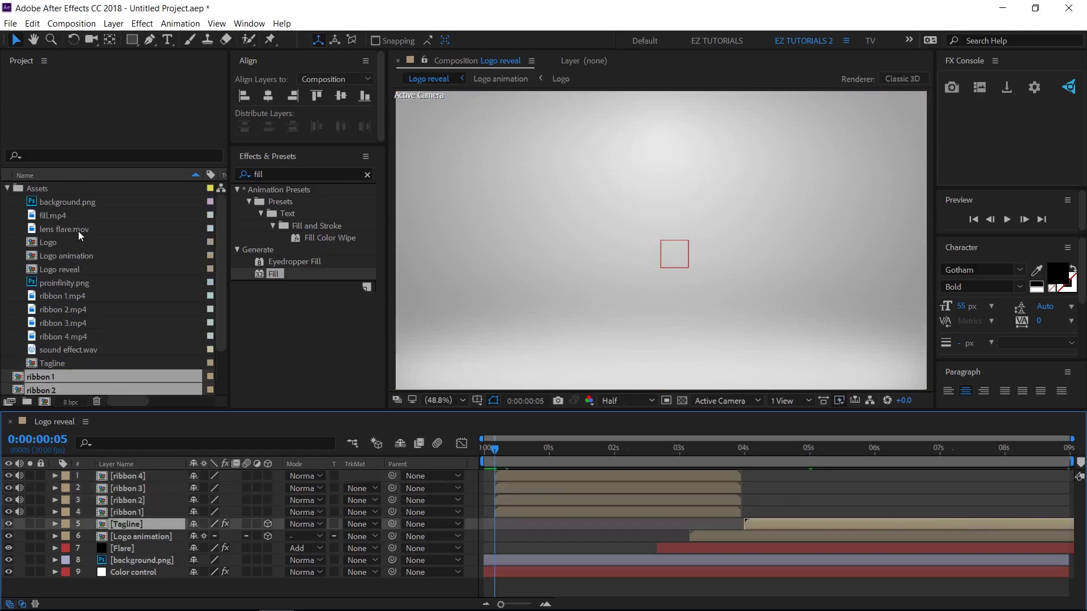
left_click_drag(79, 231, 77, 417)
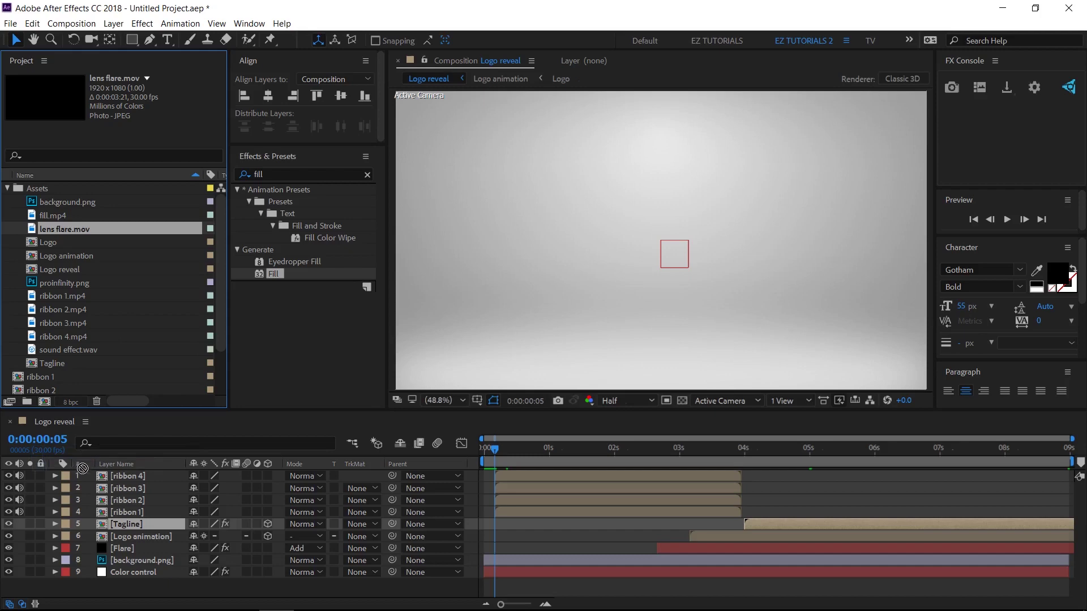
left_click_drag(82, 469, 83, 474)
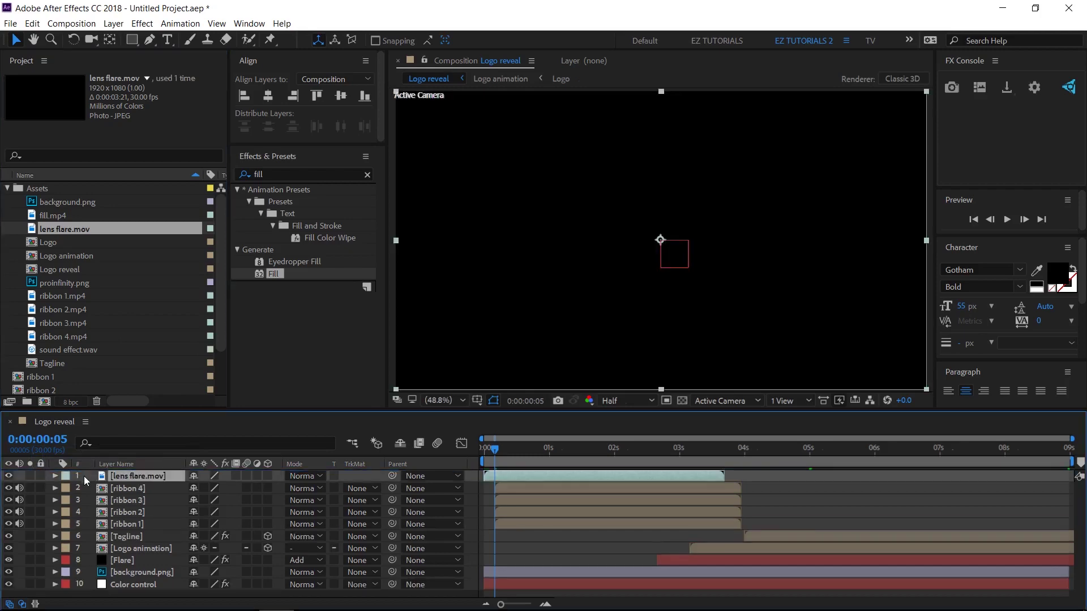
left_click(311, 476)
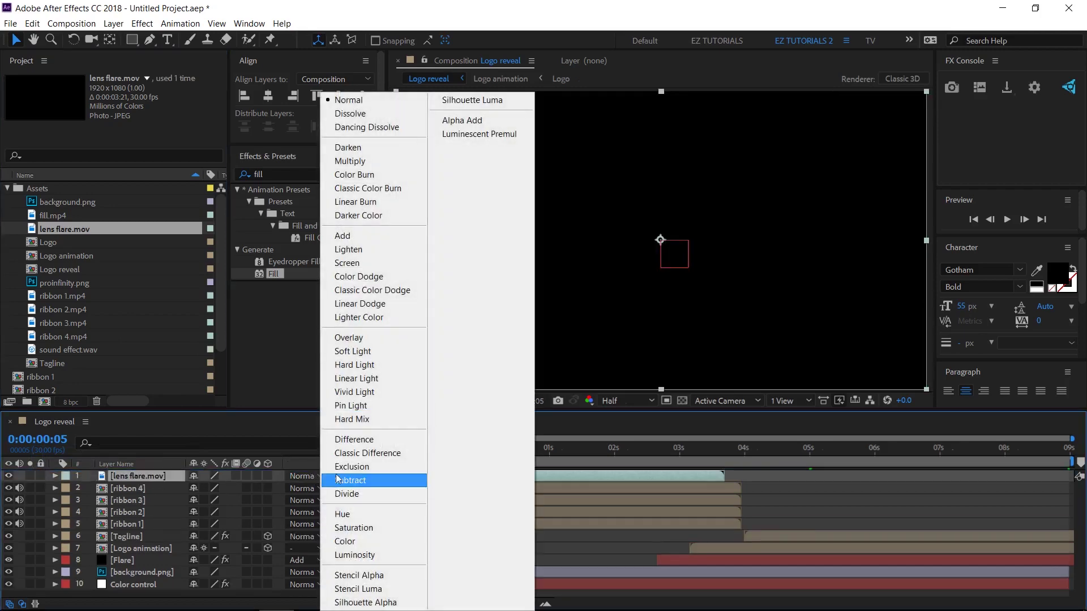
left_click(373, 264)
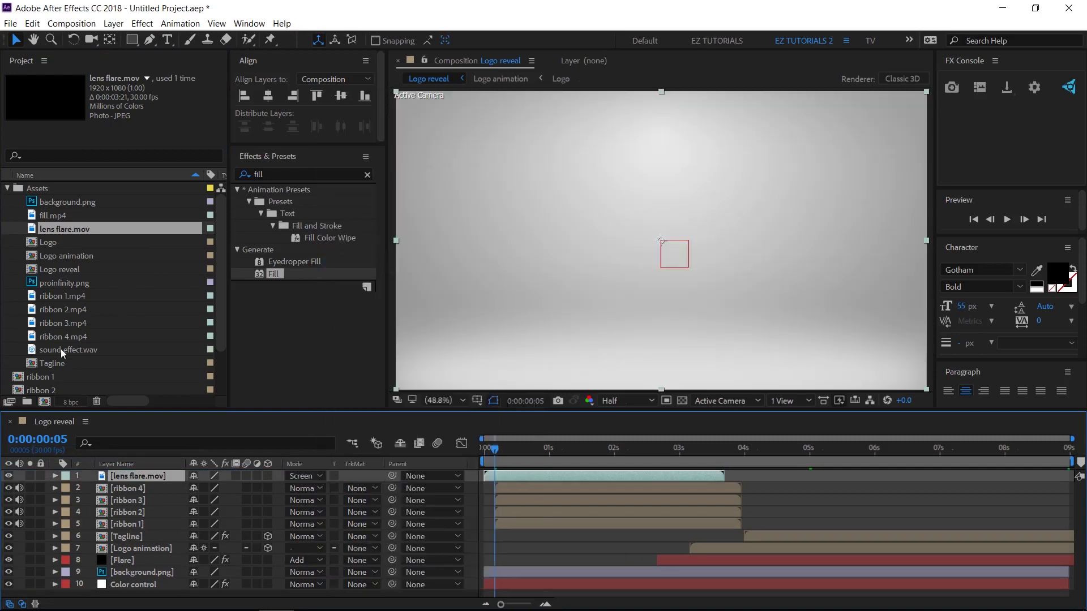
Add sound effect.wav above all layers of Logo reveal and preview the composition from the first frame.
left_click_drag(60, 348, 73, 473)
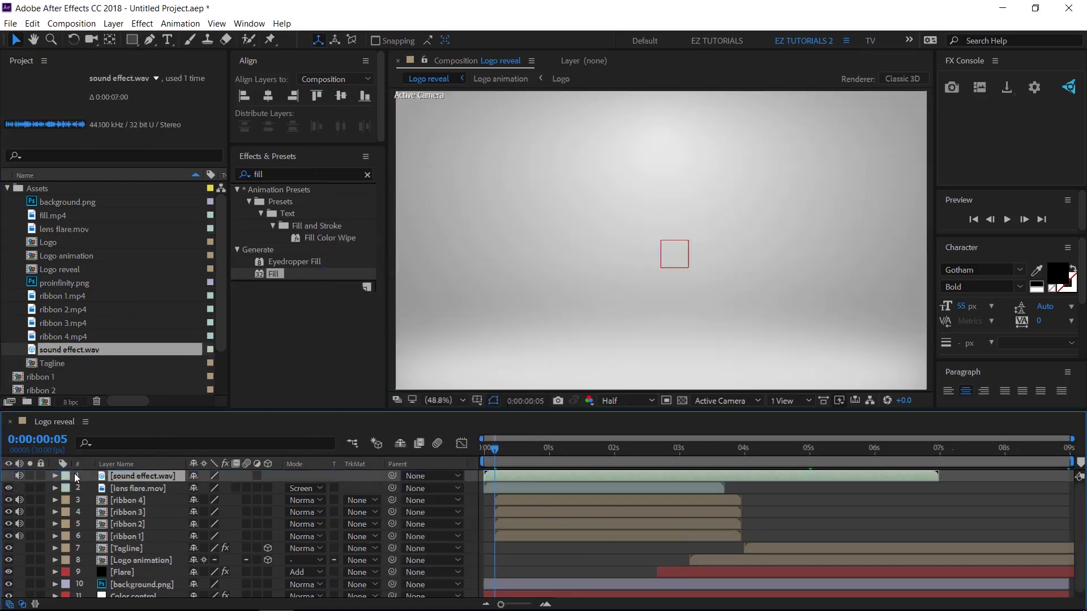
left_click(974, 222)
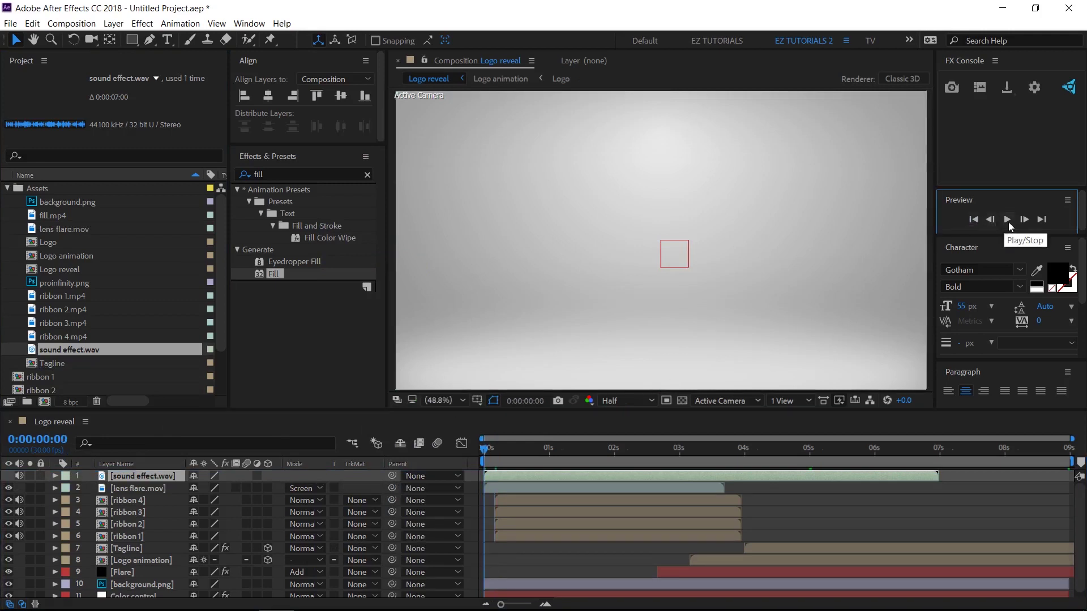
left_click(1007, 222)
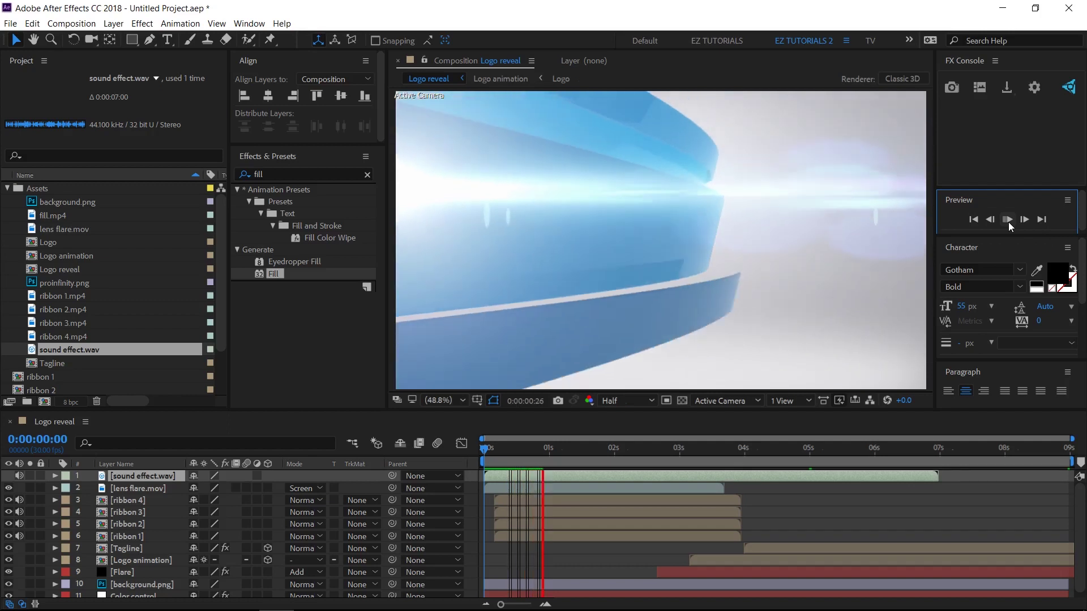